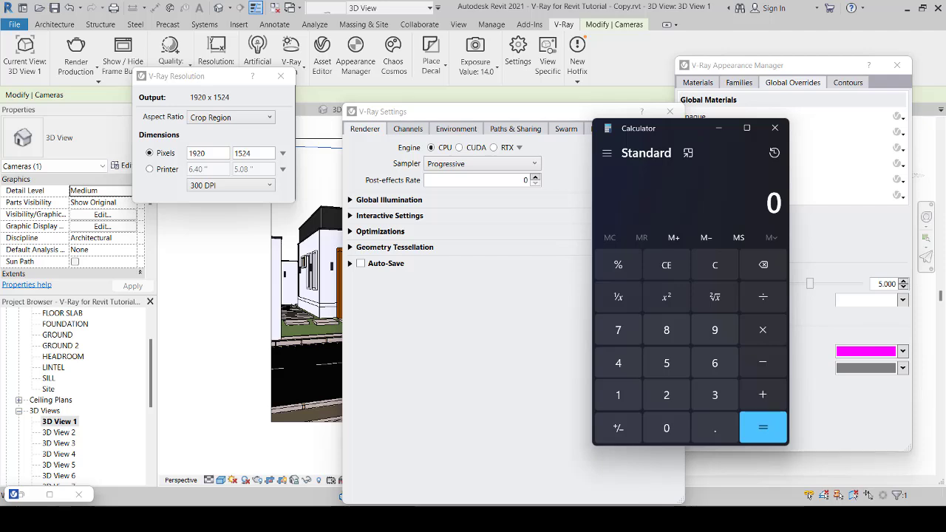
# - Add up 1024, 512, 256 and 128 in the calculator
pyautogui.write('1,024 ')
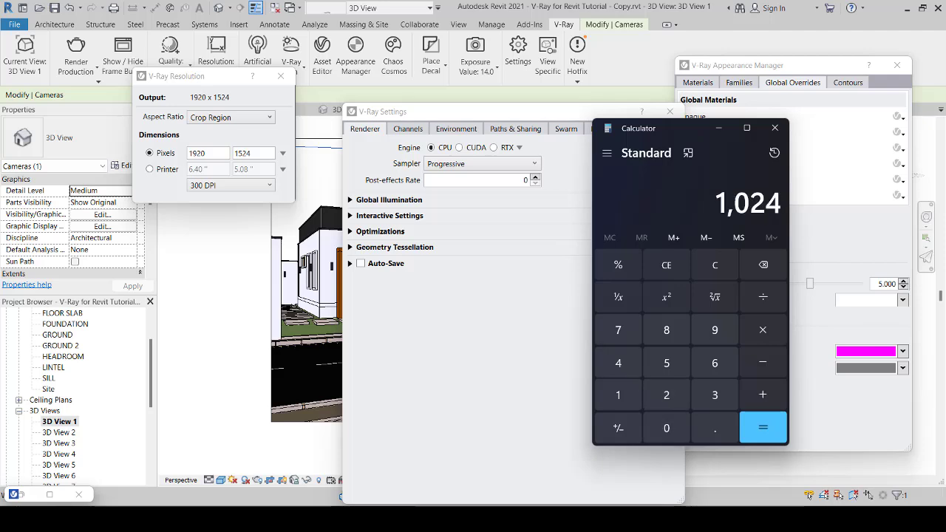
pyautogui.write('+ 512')
pyautogui.press('Return')
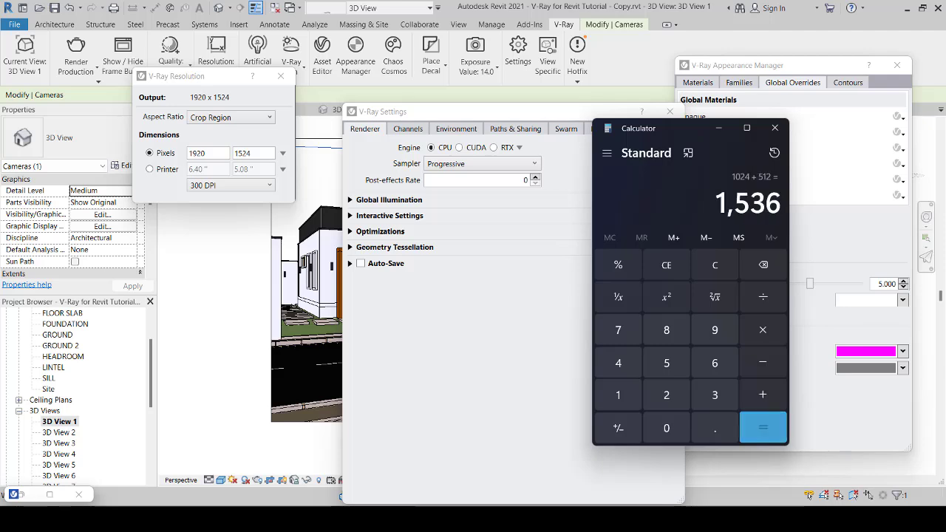
pyautogui.write('+ ')
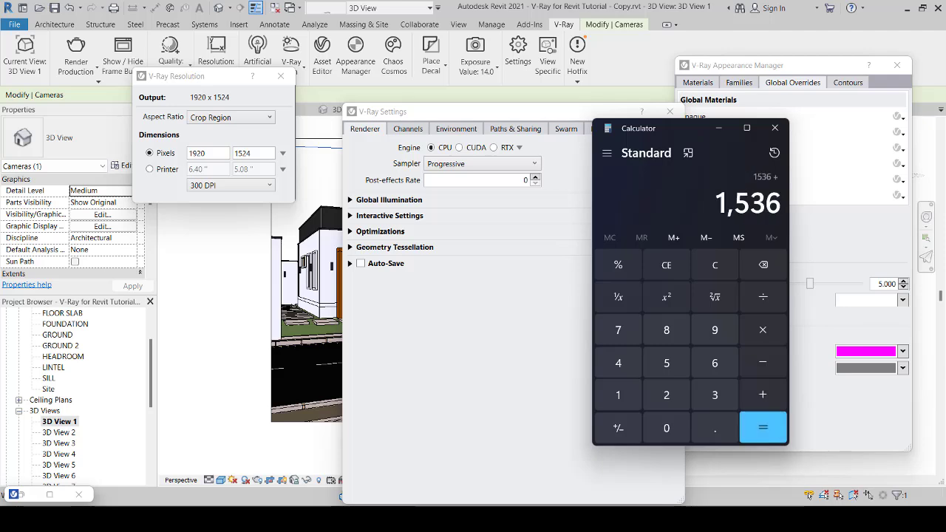
pyautogui.write('256')
pyautogui.press('Return')
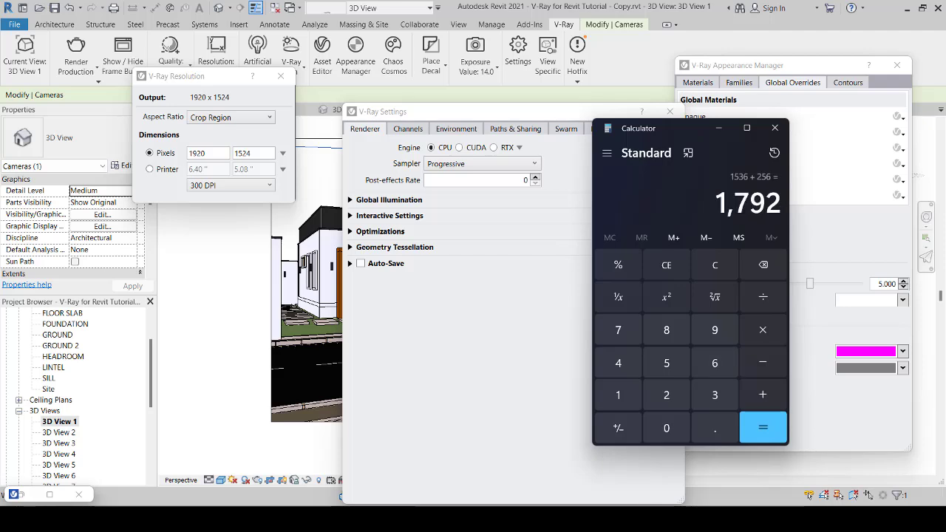
pyautogui.write('+128')
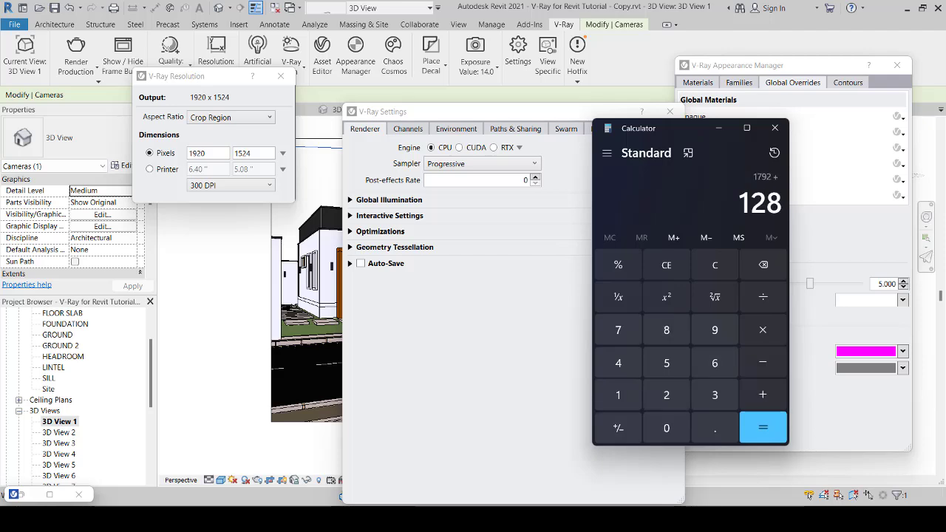
pyautogui.press('Return')
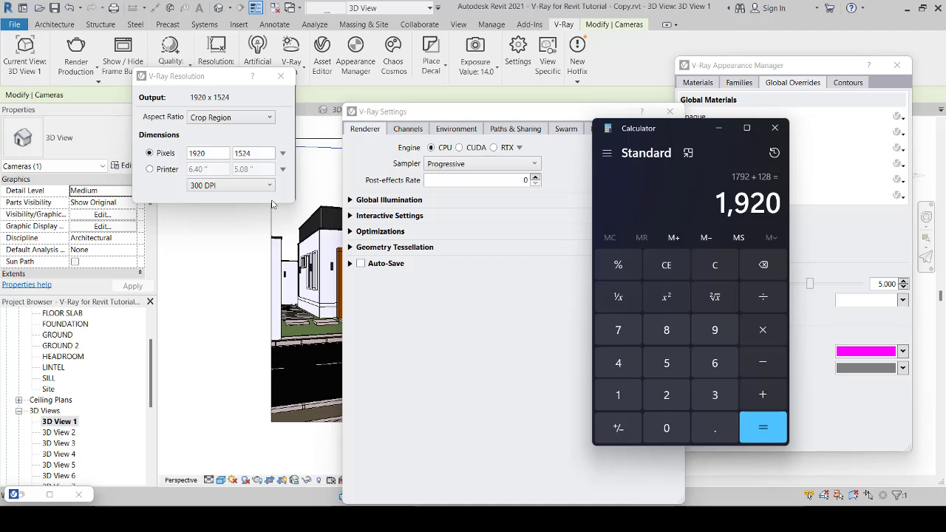
# - Try an output width of 2048 pixels and return it to 1920
pyautogui.doubleClick(210, 156)
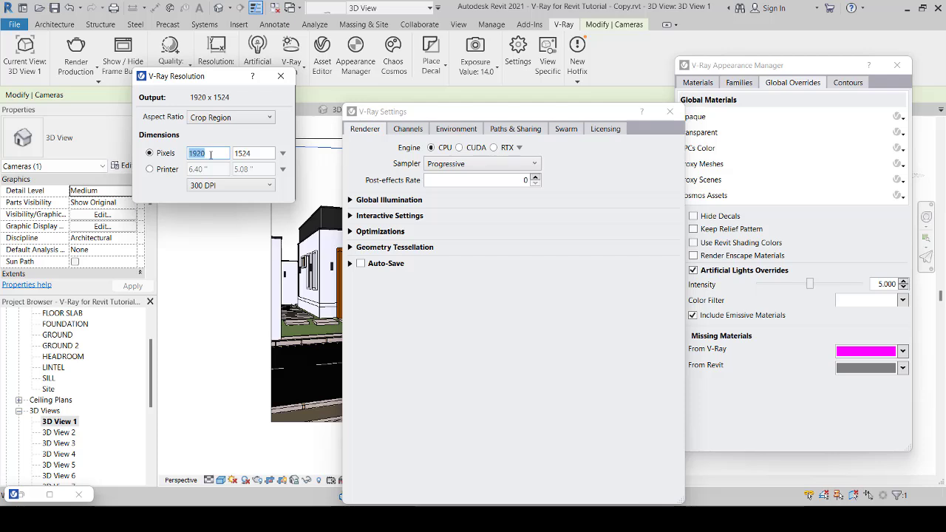
pyautogui.write('2048')
pyautogui.click(257, 155)
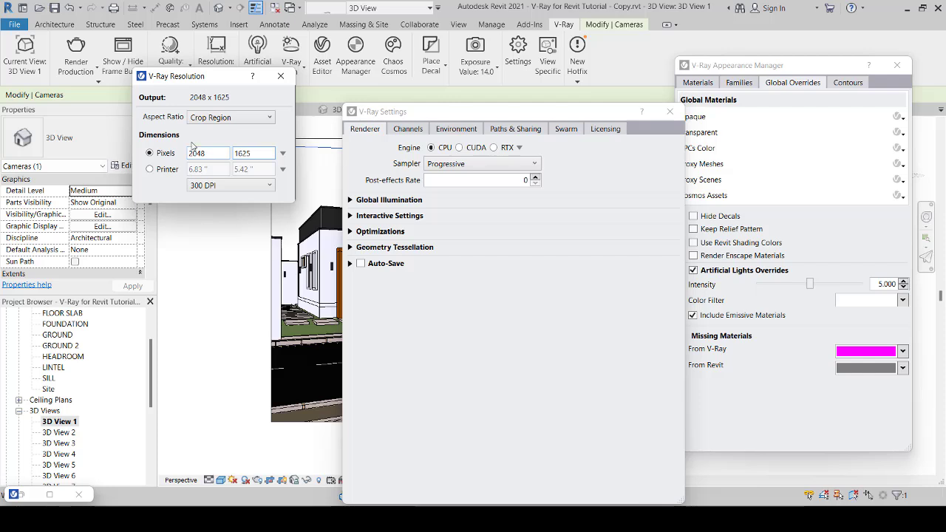
pyautogui.doubleClick(214, 153)
pyautogui.write('1920')
pyautogui.click(259, 153)
pyautogui.click(397, 112)
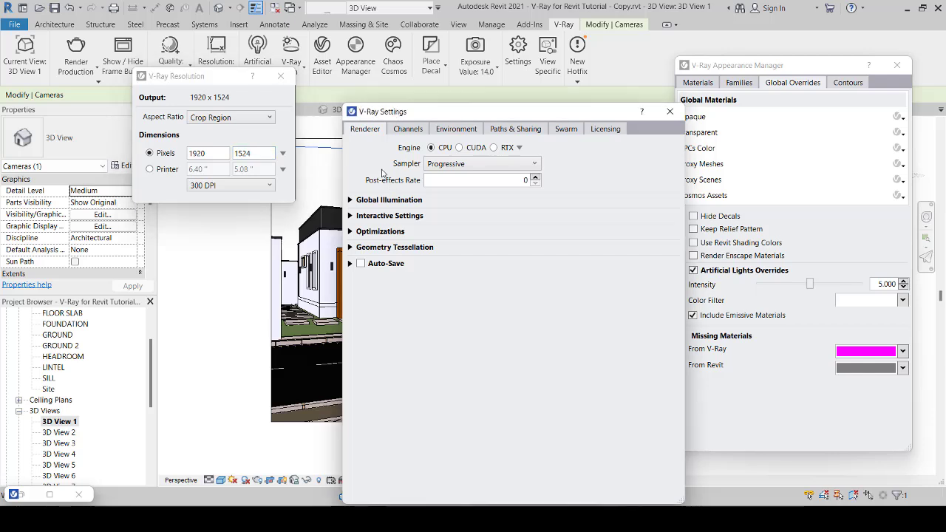
# - Set the render output height to 600 pixels, keeping the crop region's aspect ratio
pyautogui.doubleClick(217, 152)
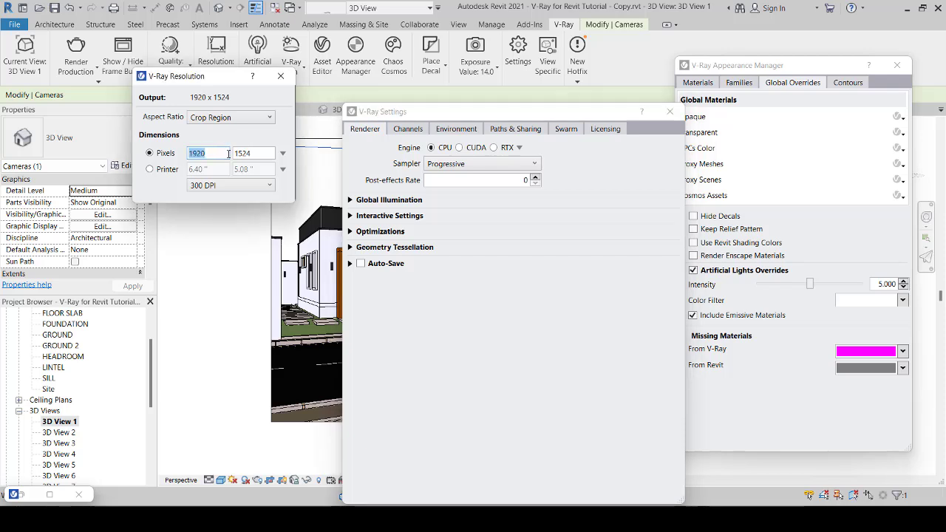
pyautogui.click(255, 153)
pyautogui.doubleClick(255, 153)
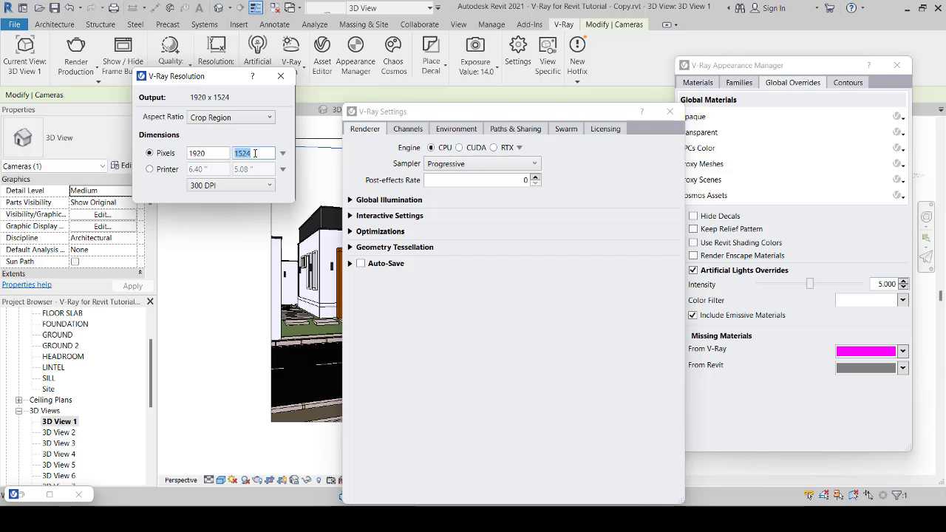
pyautogui.write('600')
pyautogui.click(215, 153)
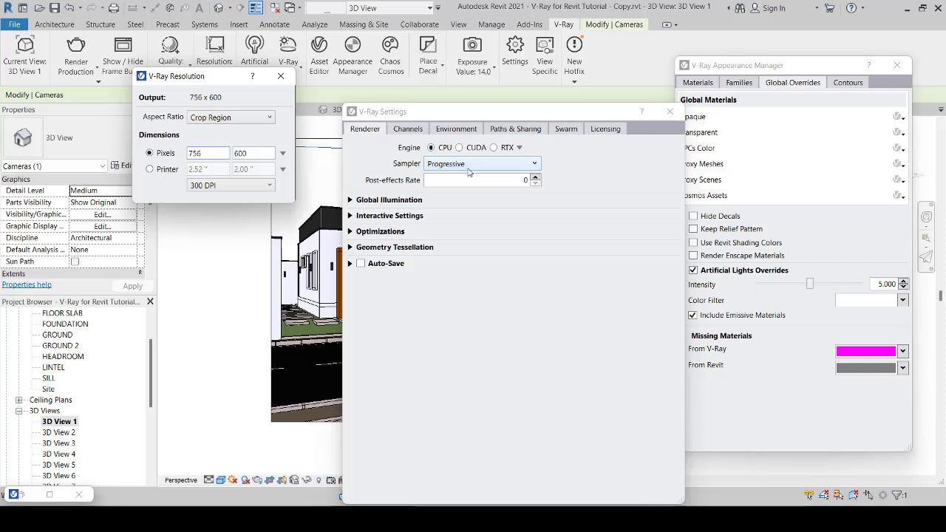
# - Review the renderer's global illumination, interactive, optimization and tessellation settings, plus the render channels and Swarm options
pyautogui.click(350, 202)
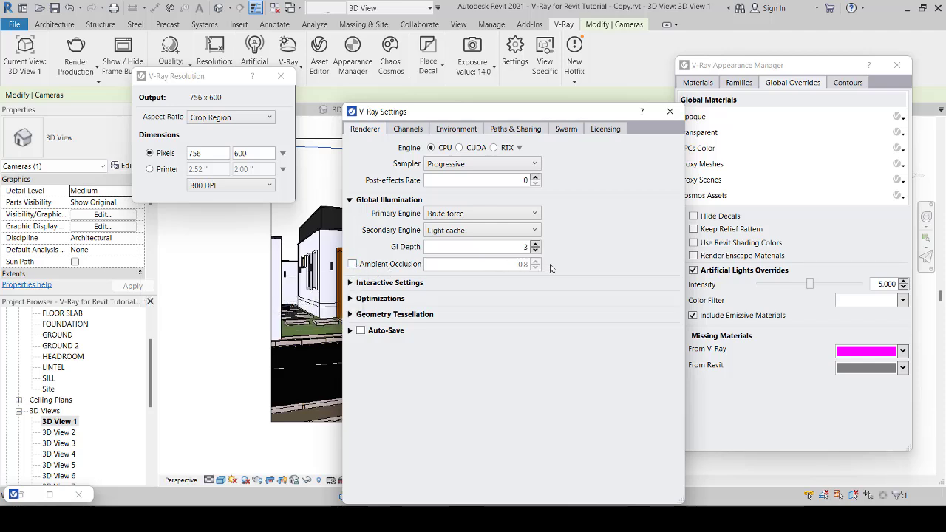
pyautogui.click(351, 284)
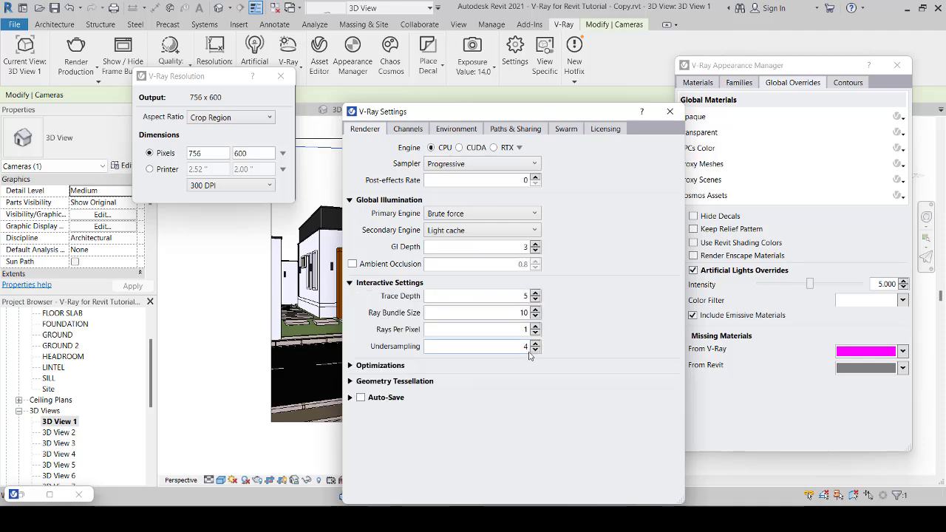
pyautogui.click(350, 366)
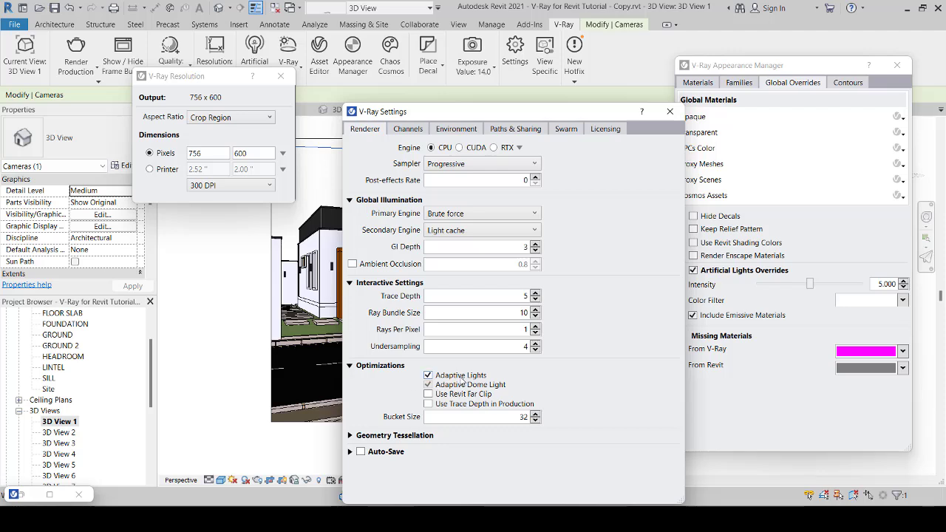
pyautogui.click(349, 366)
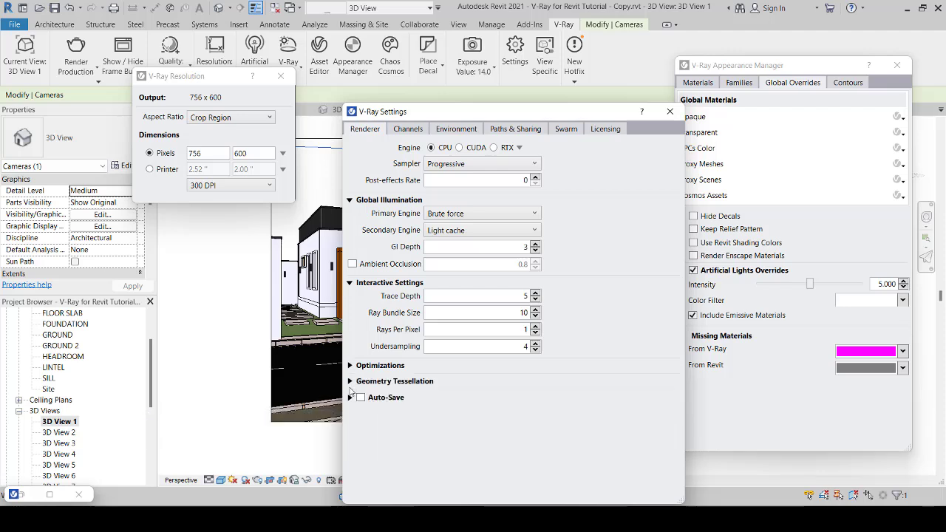
pyautogui.click(350, 382)
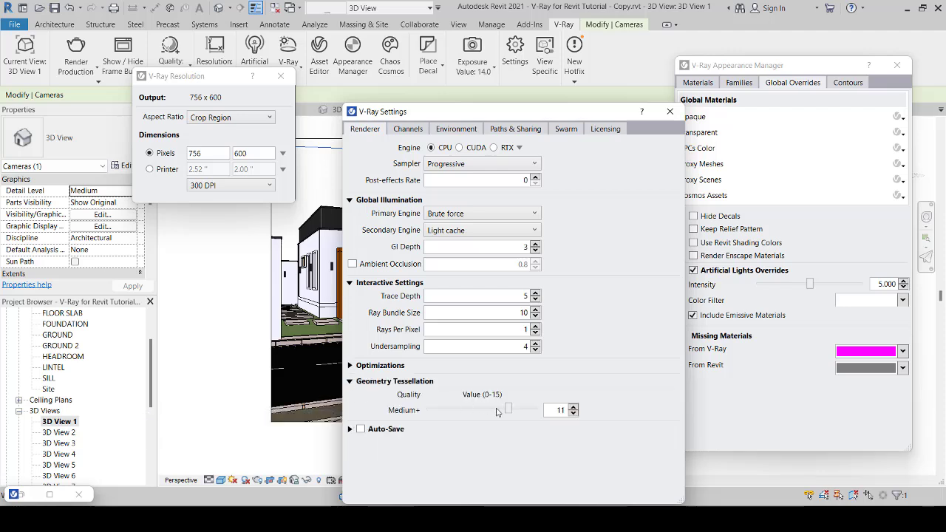
pyautogui.click(349, 381)
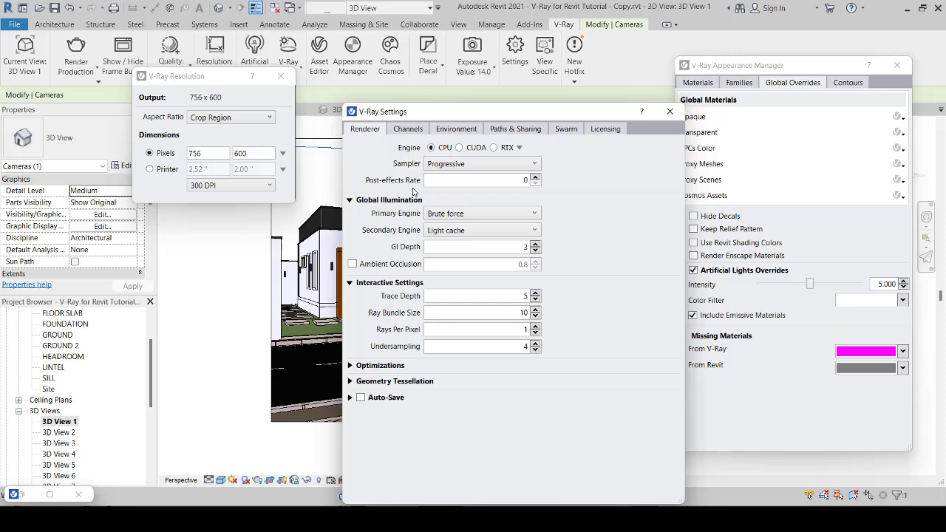
pyautogui.click(416, 131)
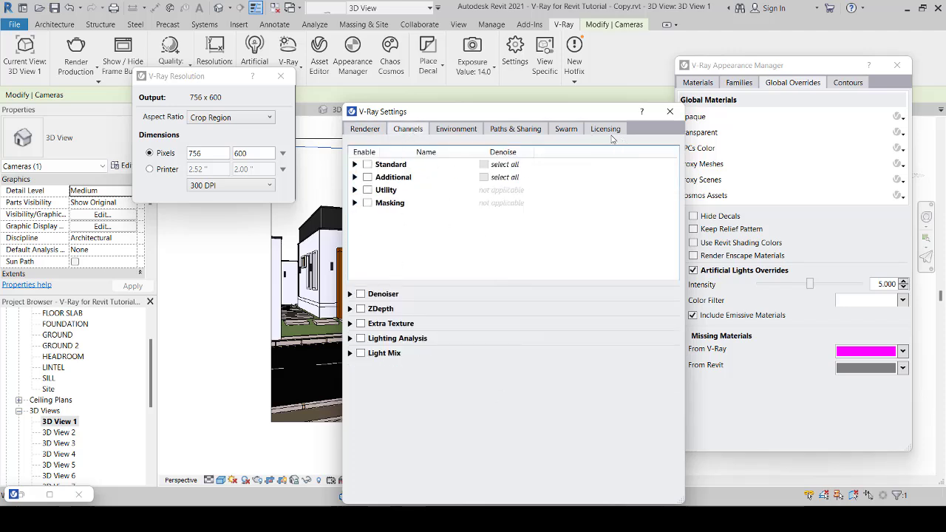
pyautogui.click(567, 132)
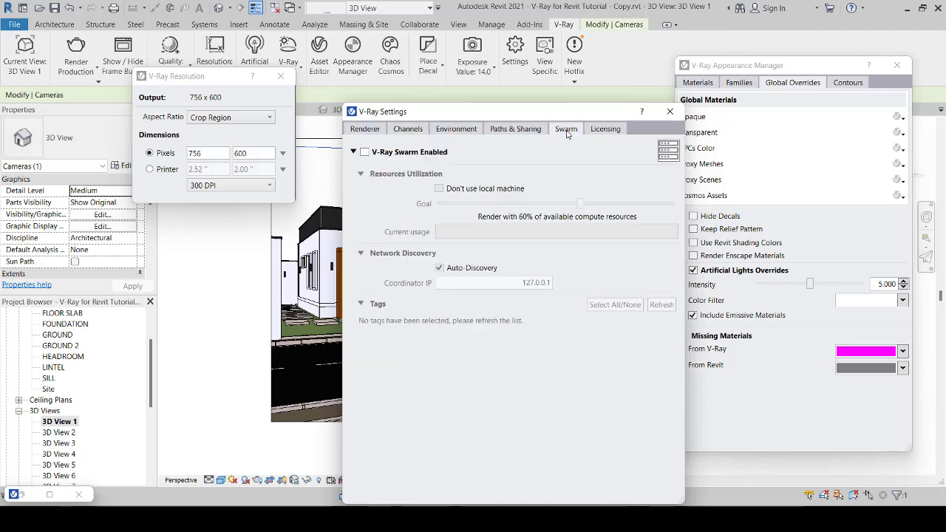
pyautogui.click(365, 133)
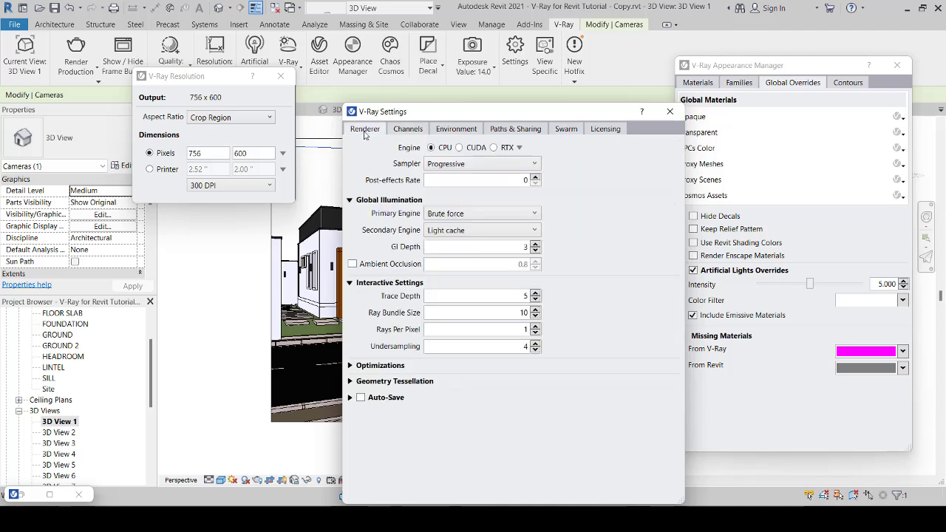
# - Set the render output width to 1920 pixels, keeping the crop region's aspect ratio
pyautogui.click(211, 153)
pyautogui.doubleClick(211, 153)
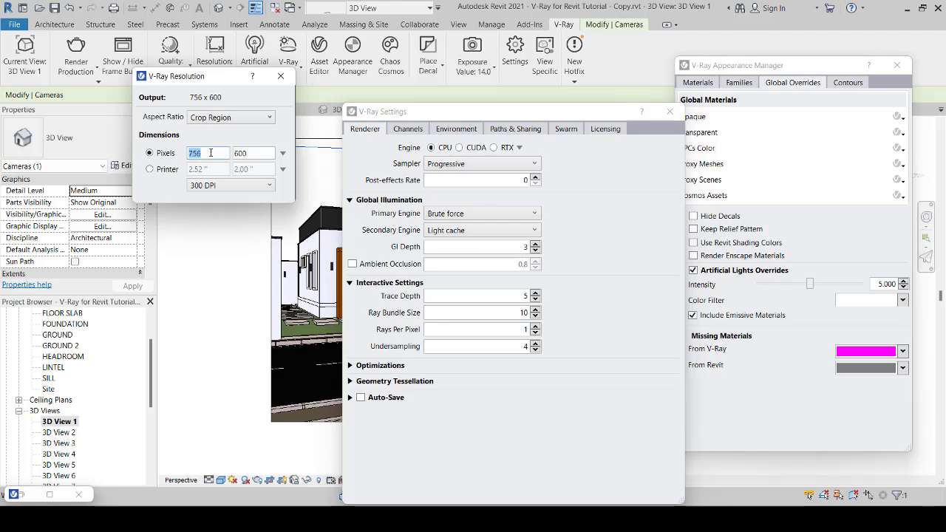
pyautogui.write('1920')
pyautogui.press('Tab')
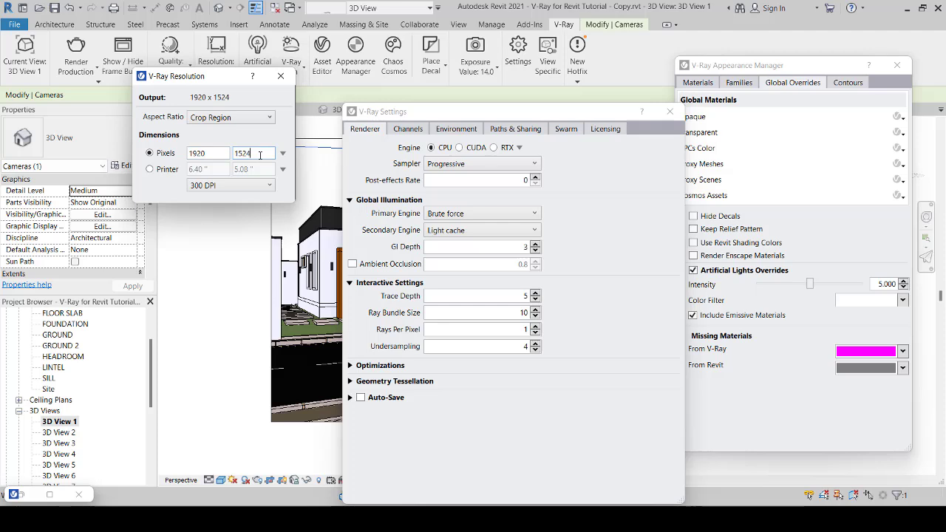
# - Lower the output resolution to 75 DPI and the render quality preset to Low
pyautogui.click(223, 188)
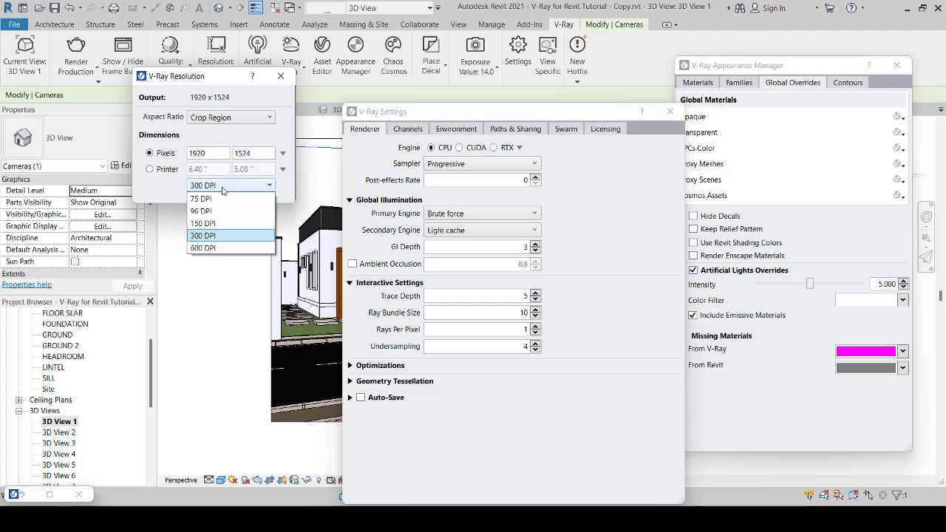
pyautogui.click(209, 199)
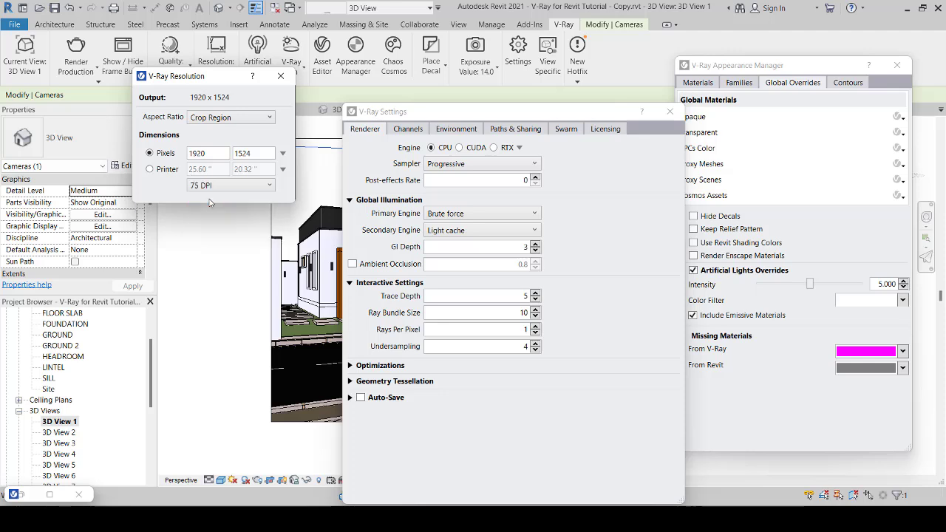
pyautogui.moveTo(220, 76); pyautogui.dragTo(218, 102)
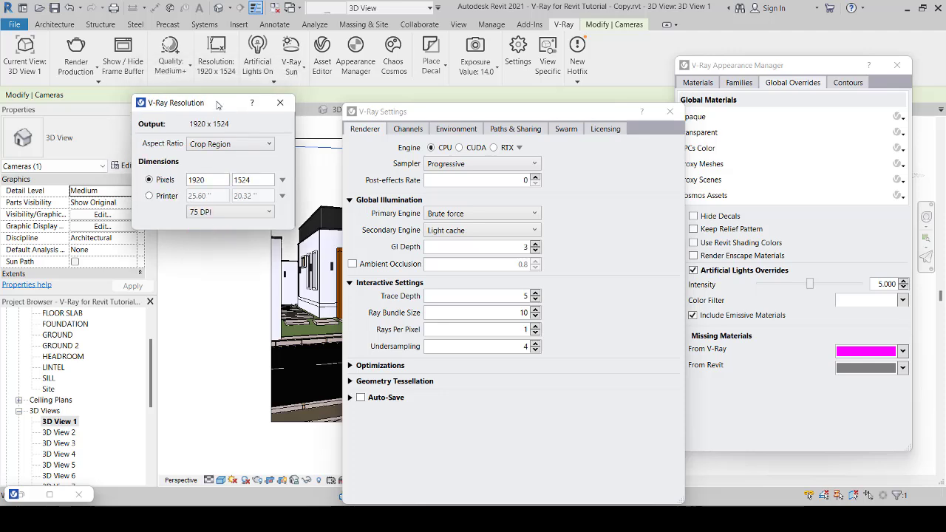
pyautogui.click(188, 64)
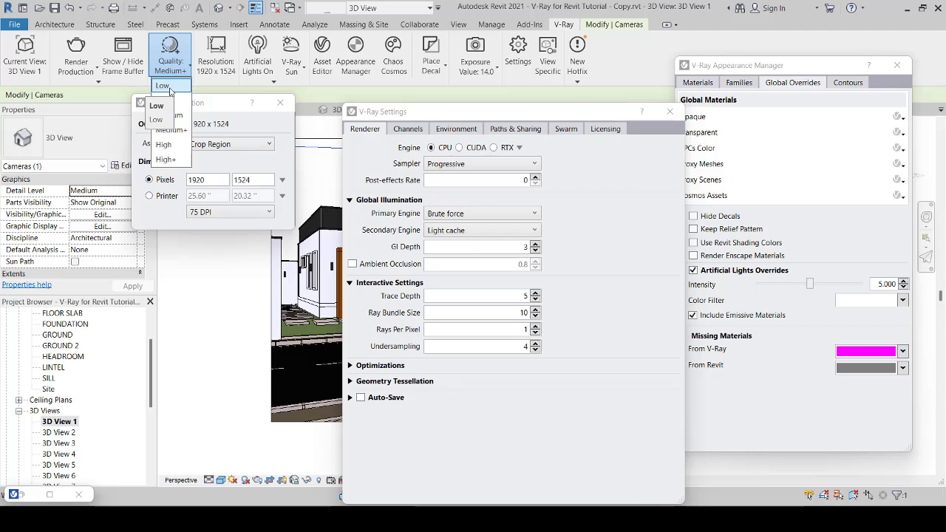
pyautogui.click(170, 89)
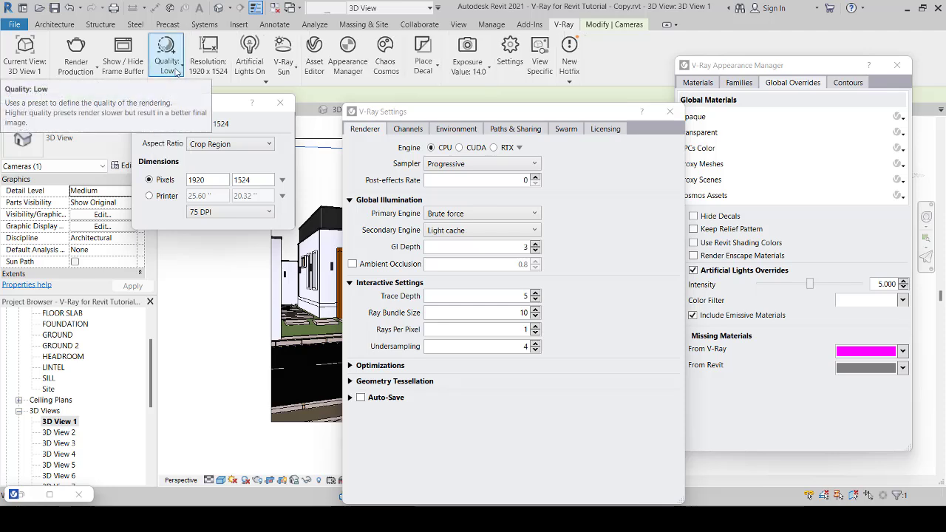
# - Set the render quality preset to Medium+ and the output resolution to 300 DPI
pyautogui.click(176, 71)
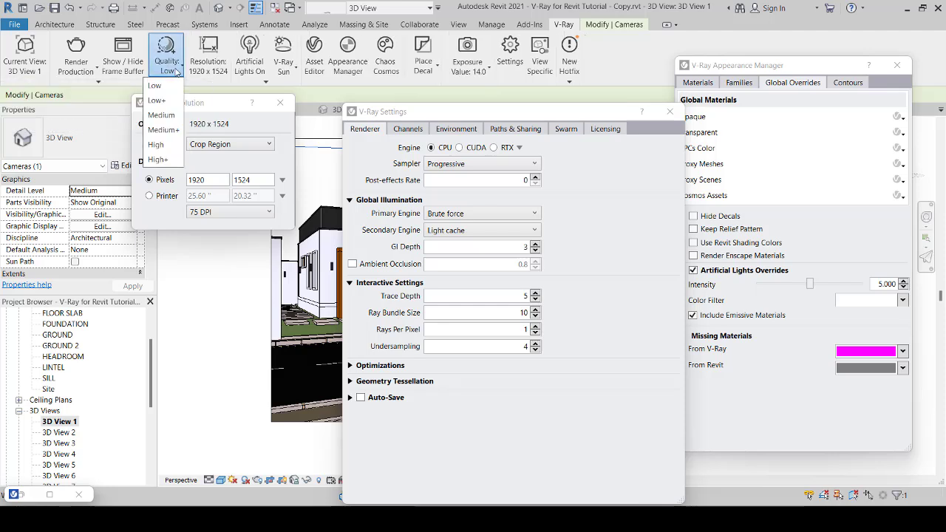
pyautogui.click(164, 127)
pyautogui.click(214, 212)
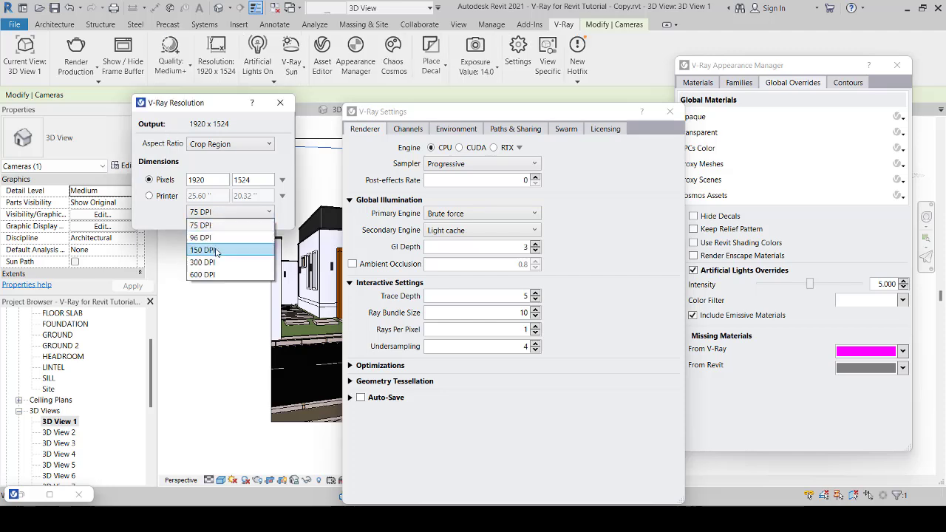
pyautogui.click(219, 259)
pyautogui.click(215, 178)
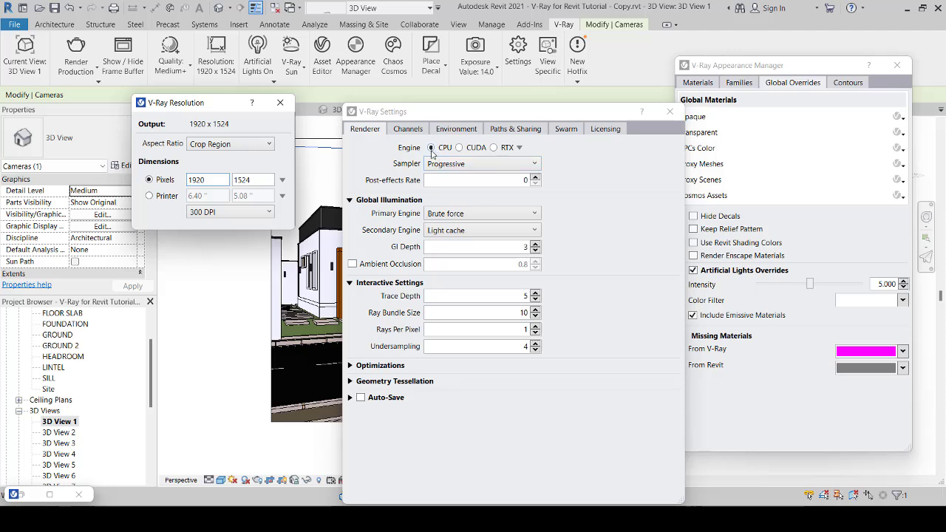
# - Switch the render engine to CUDA, with the C++/CPU device enabled and the NVIDIA GeForce MX330 disabled
pyautogui.click(459, 148)
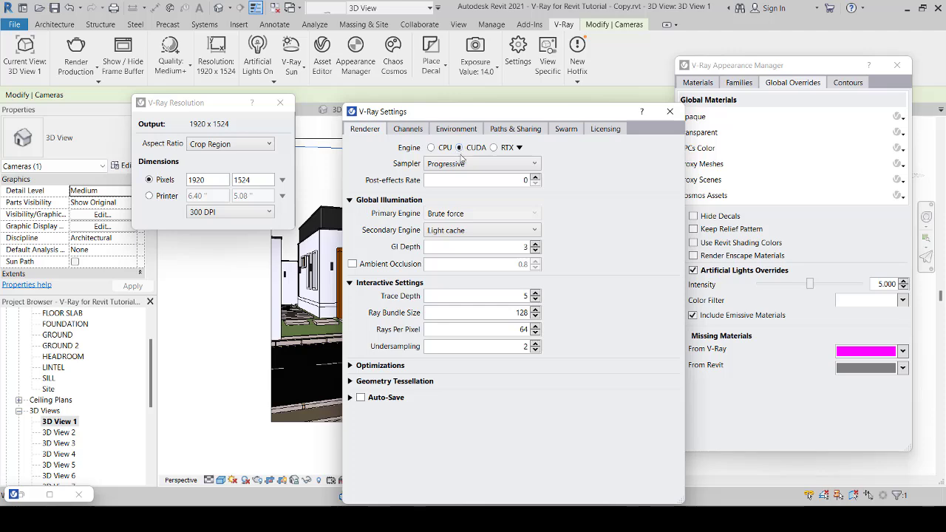
pyautogui.click(520, 147)
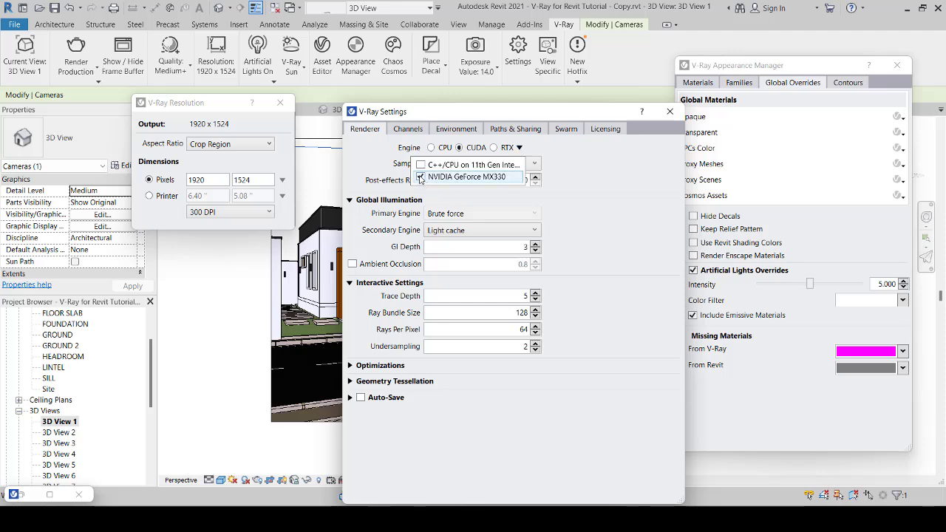
pyautogui.click(420, 165)
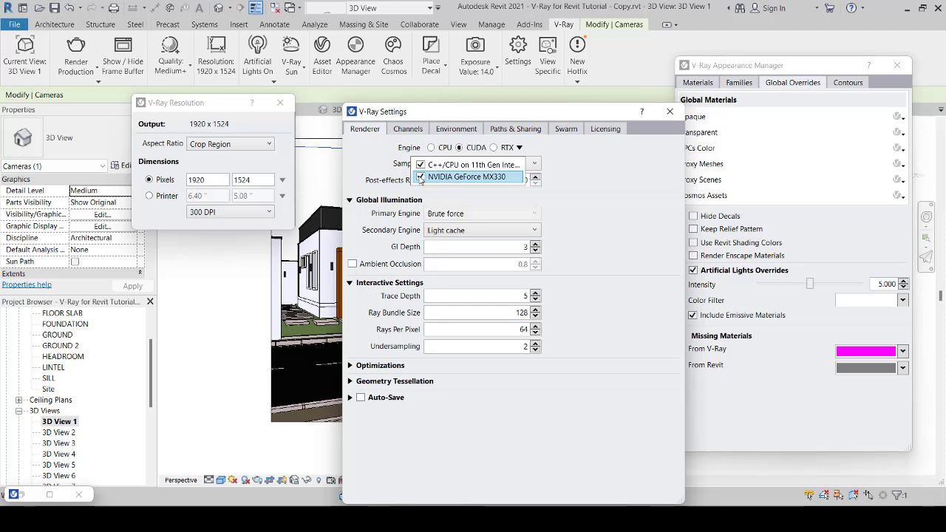
pyautogui.click(420, 177)
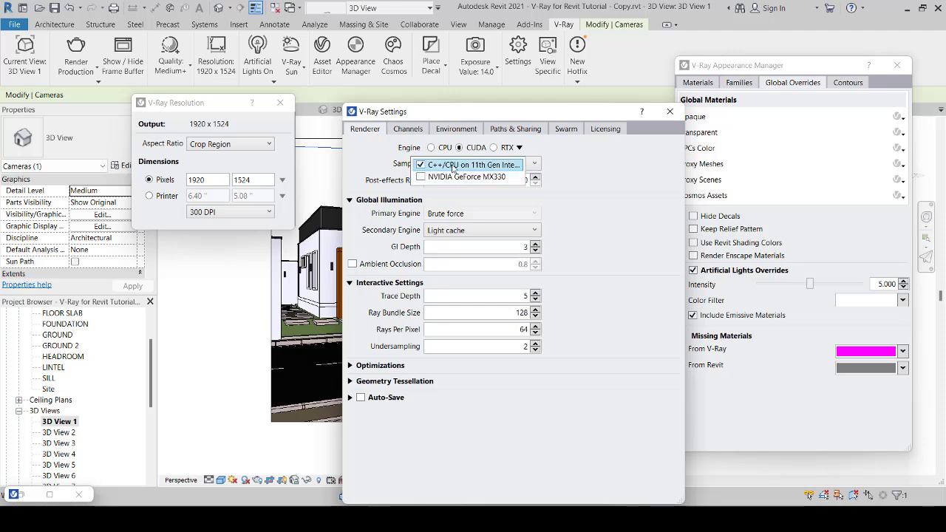
# - Keep the CUDA device selection as it is and set the renderer's sampler to Buckets
pyautogui.click(574, 157)
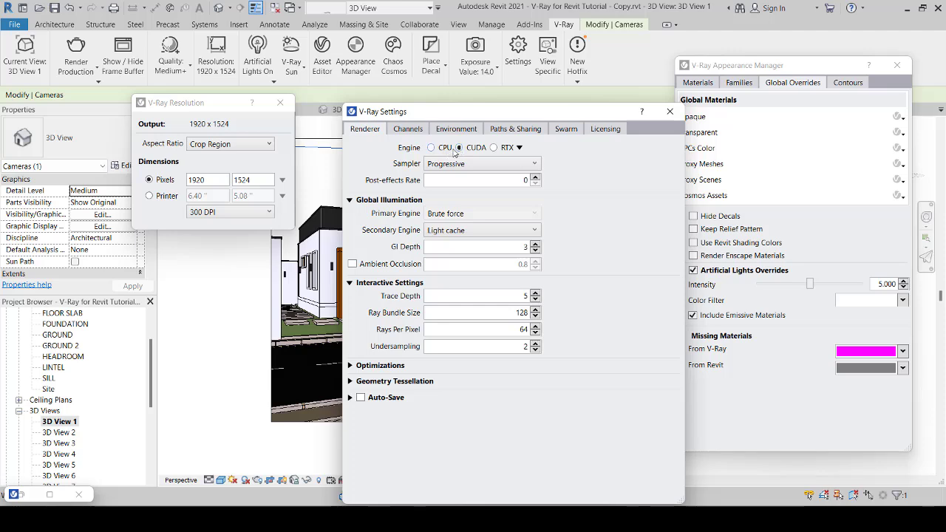
pyautogui.click(519, 147)
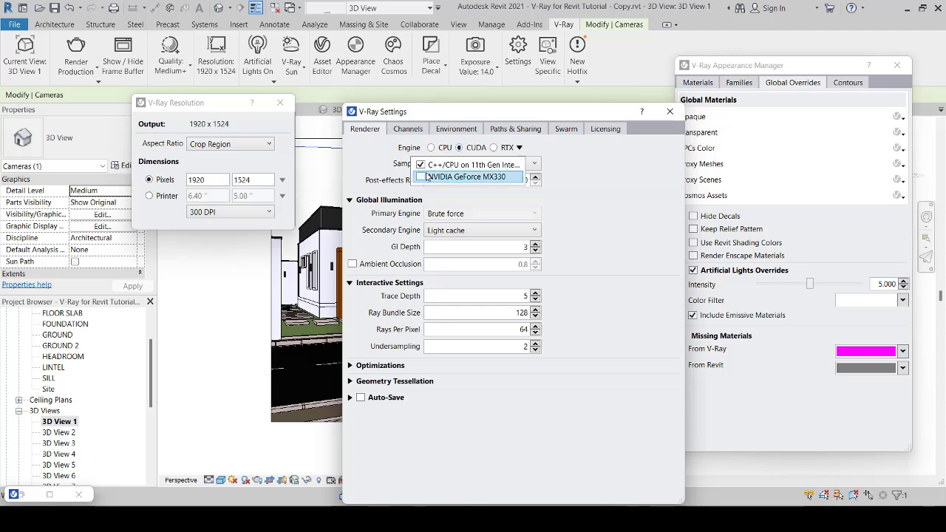
pyautogui.click(592, 157)
pyautogui.click(468, 165)
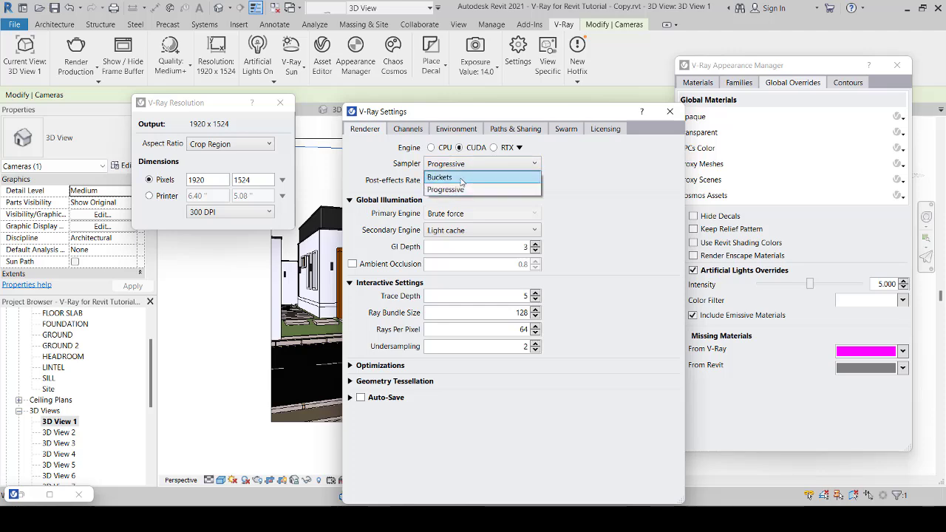
pyautogui.click(461, 178)
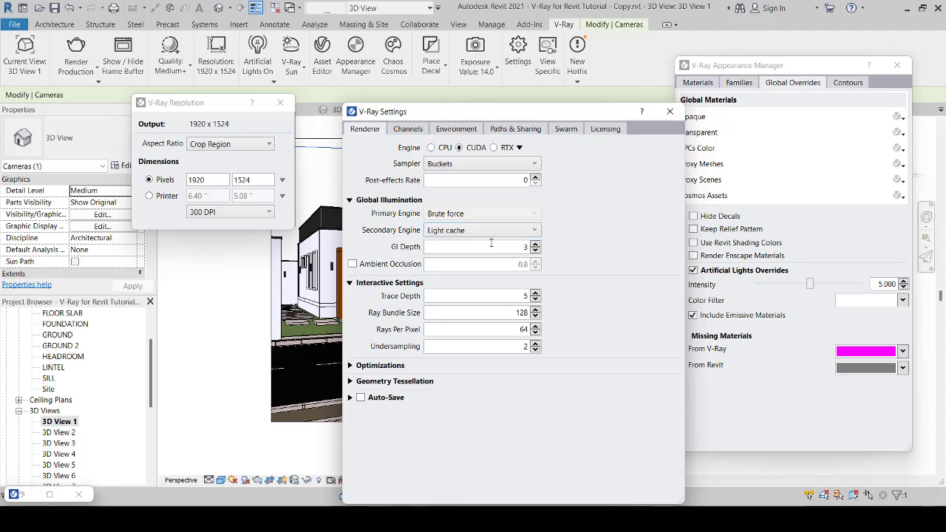
# - Collapse the Global Illumination settings and expand the Optimizations settings of the renderer
pyautogui.click(352, 265)
pyautogui.click(349, 200)
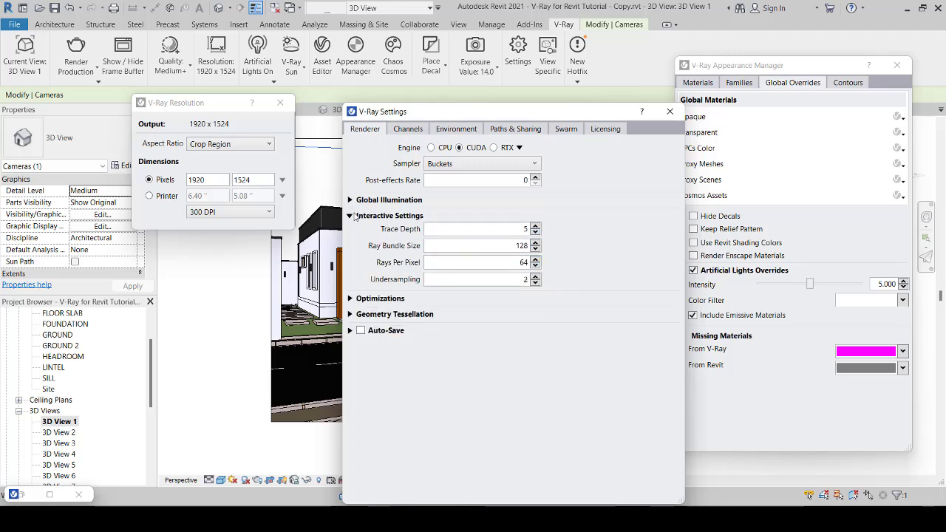
pyautogui.click(351, 298)
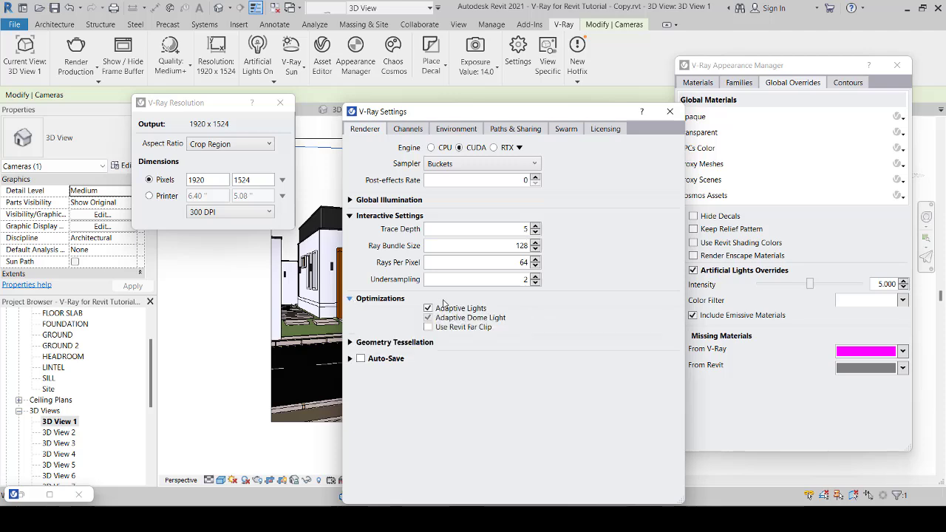
# - Compare the optimization options under the CPU and CUDA engines, ending on CUDA, and examine the Geometry Tessellation quality
pyautogui.click(431, 148)
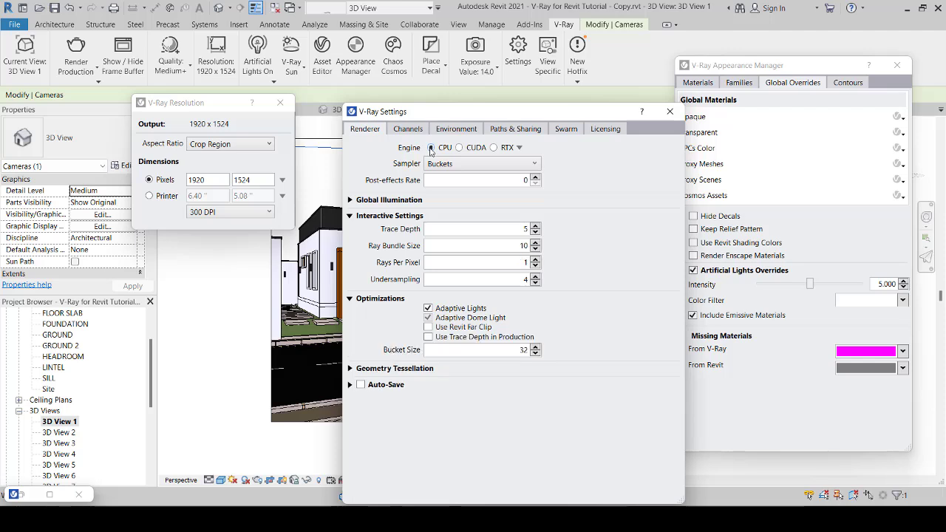
pyautogui.click(429, 338)
pyautogui.click(460, 148)
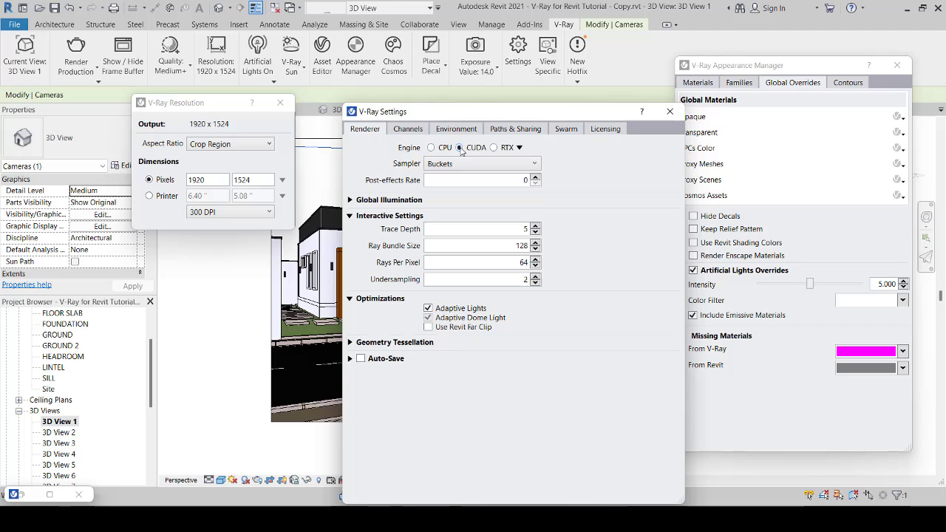
pyautogui.click(520, 148)
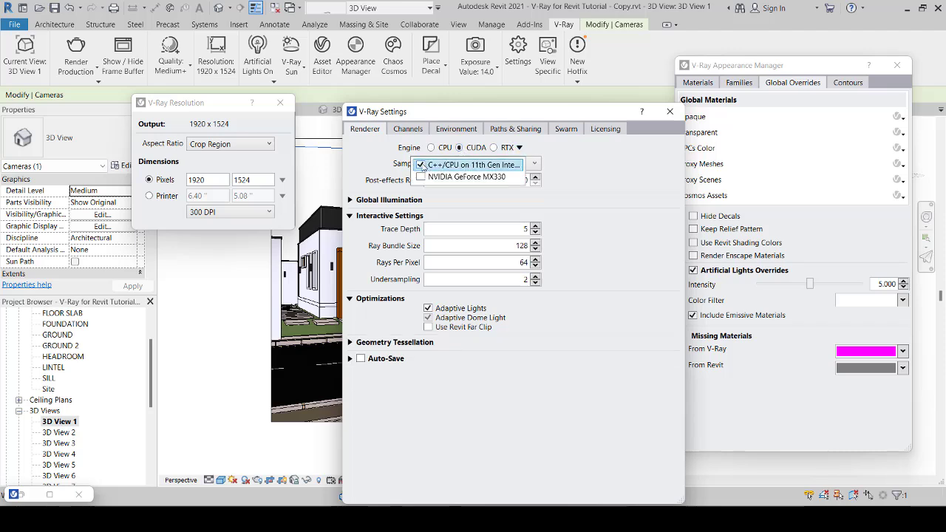
pyautogui.click(574, 152)
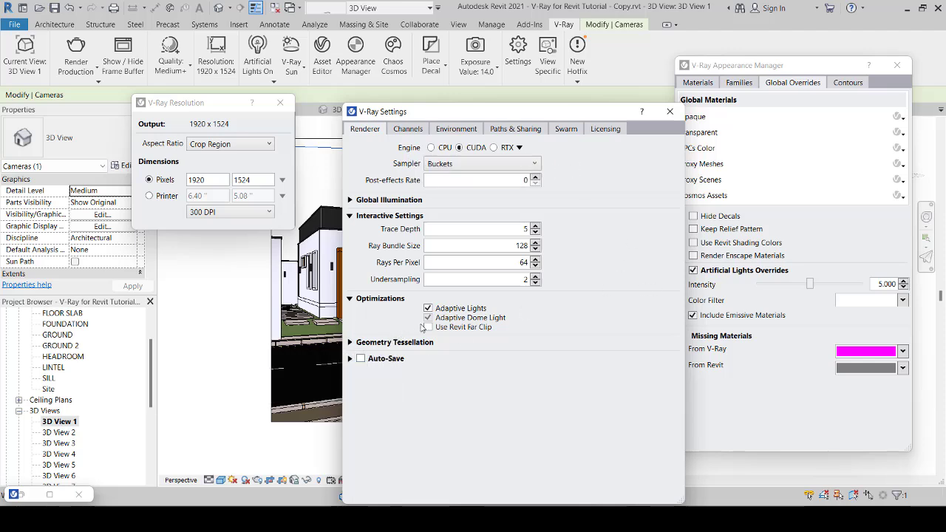
pyautogui.click(351, 344)
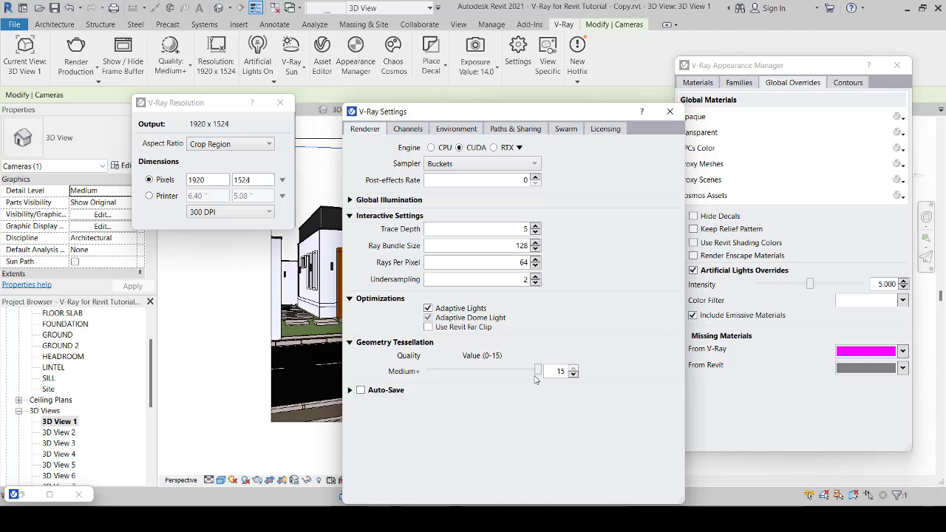
pyautogui.click(353, 346)
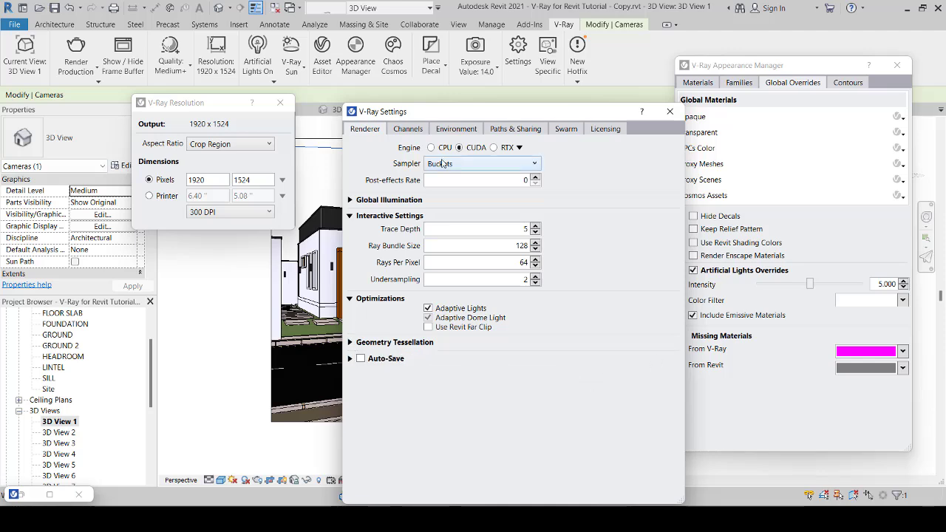
# - Enable the Standard, Additional, Utility and Masking render channels and turn on the Denoiser
pyautogui.click(411, 130)
pyautogui.click(368, 165)
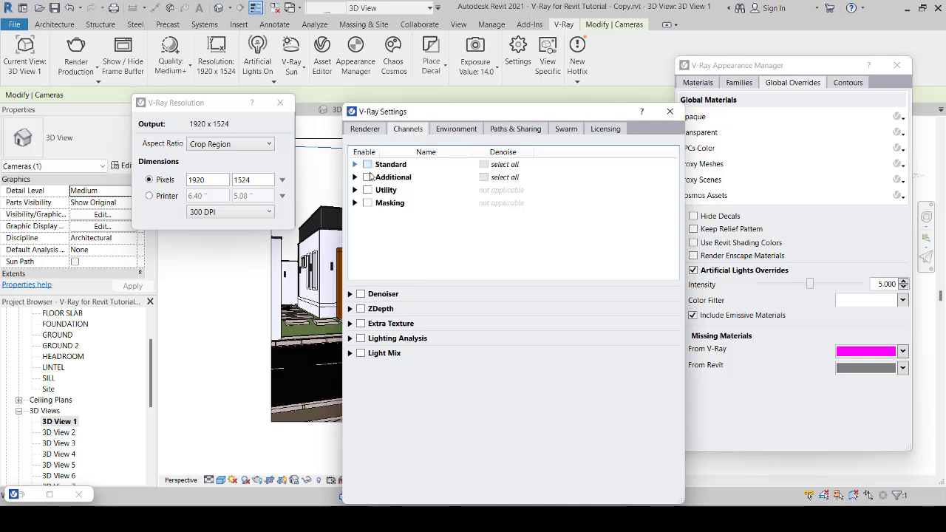
pyautogui.click(368, 178)
pyautogui.click(368, 190)
pyautogui.click(369, 204)
pyautogui.click(361, 294)
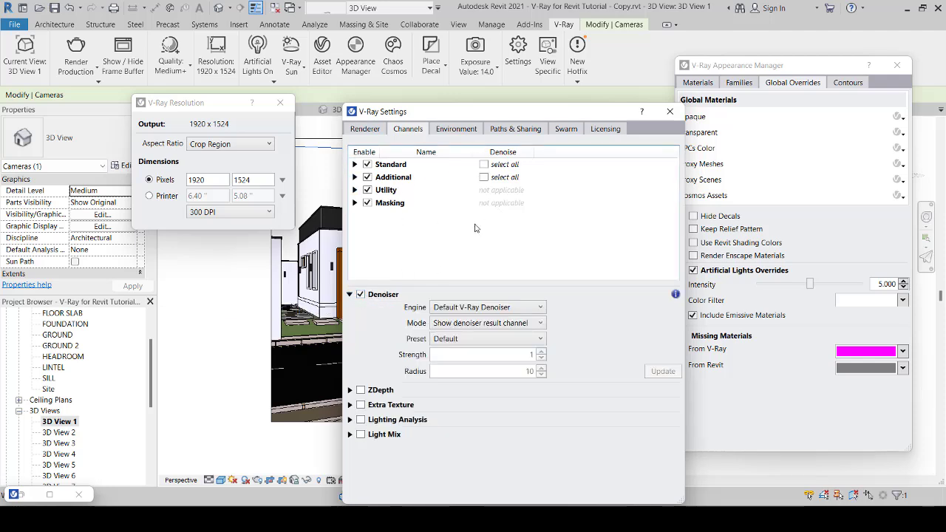
# - Review the Standard channels and enable denoising for all Standard and Additional channels
pyautogui.click(355, 164)
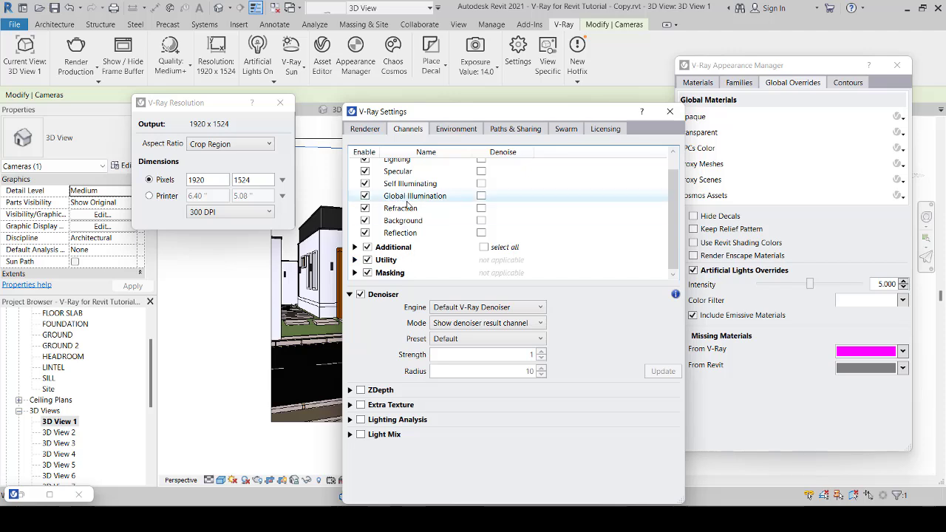
pyautogui.click(355, 164)
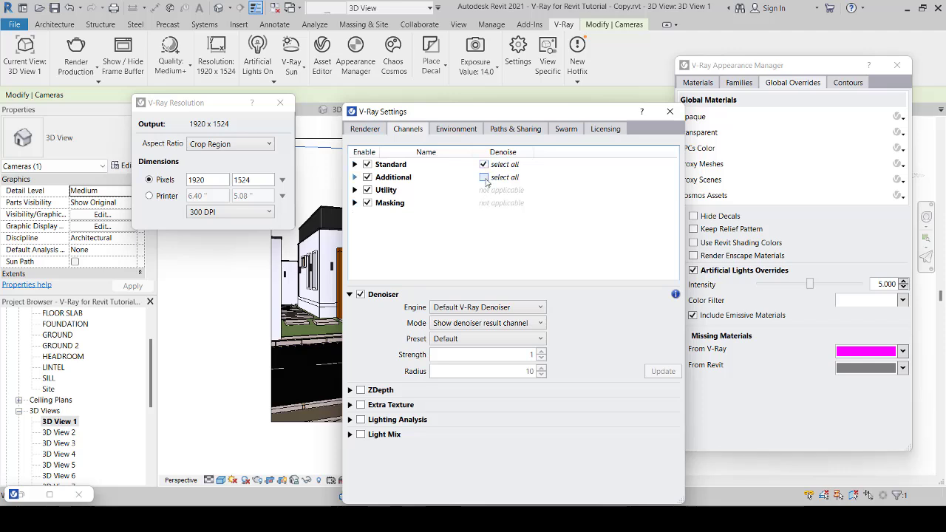
pyautogui.click(484, 177)
# - Keep the default V-Ray denoiser engine and set its preset to Custom with a strength of 1.5
pyautogui.click(464, 310)
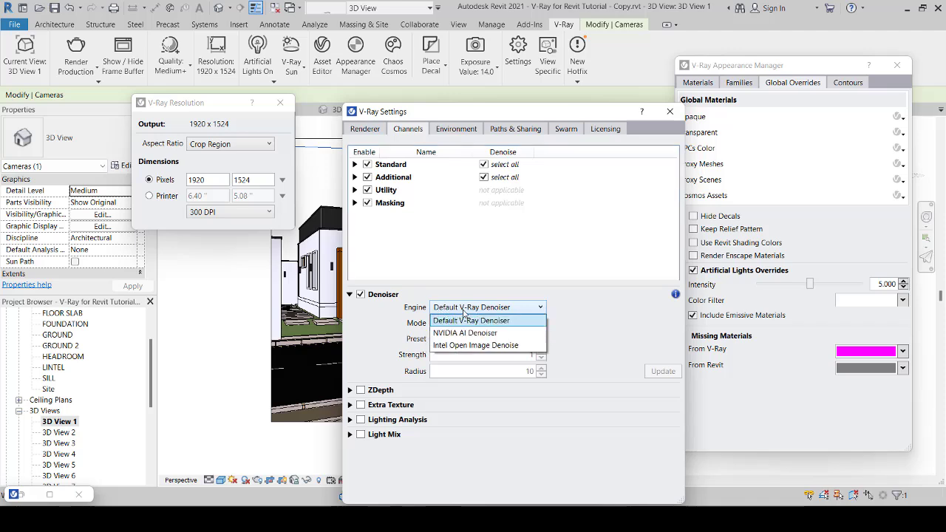
pyautogui.click(531, 284)
pyautogui.click(472, 339)
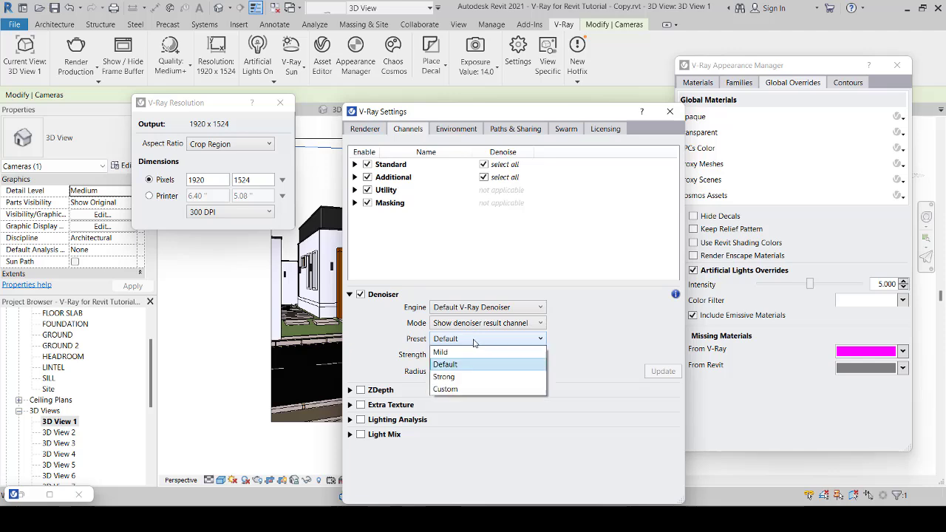
pyautogui.click(473, 389)
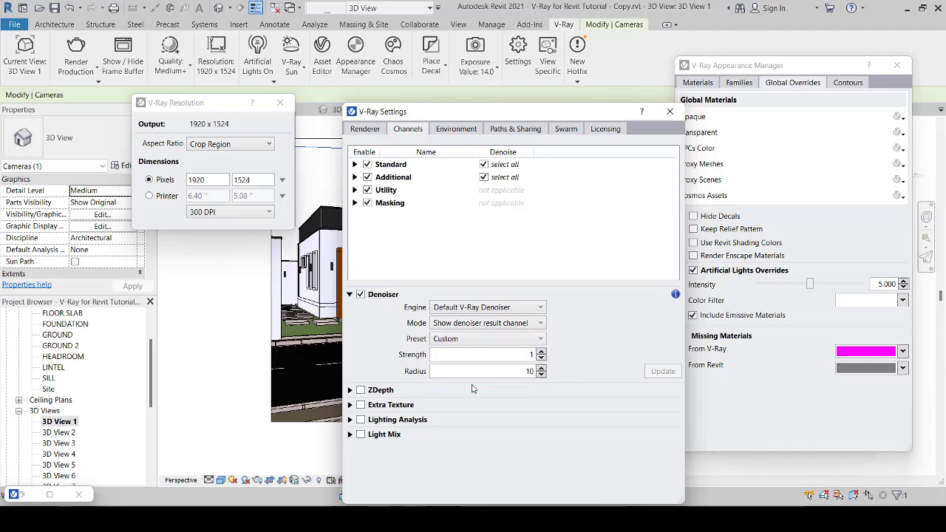
pyautogui.doubleClick(529, 354)
pyautogui.doubleClick(499, 375)
pyautogui.click(570, 340)
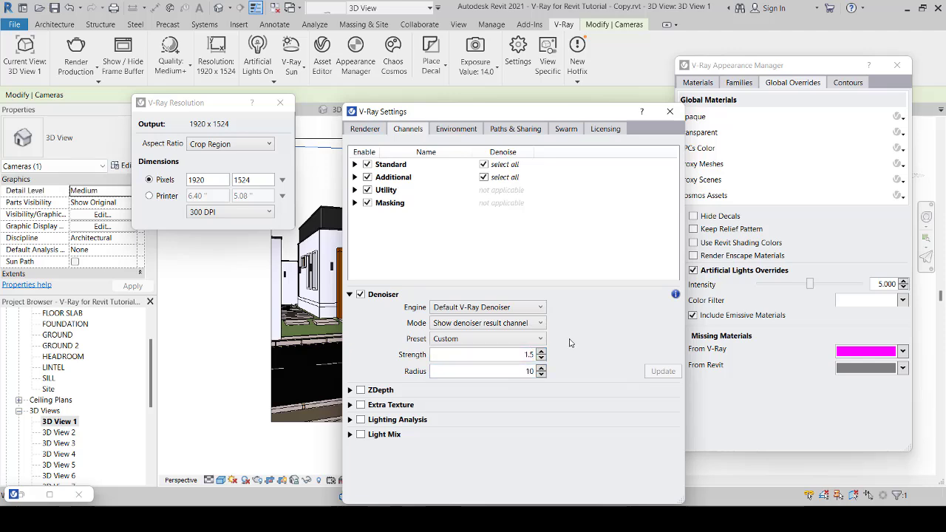
# - Enable Light Mix with the lights grouped by Family Type
pyautogui.click(361, 434)
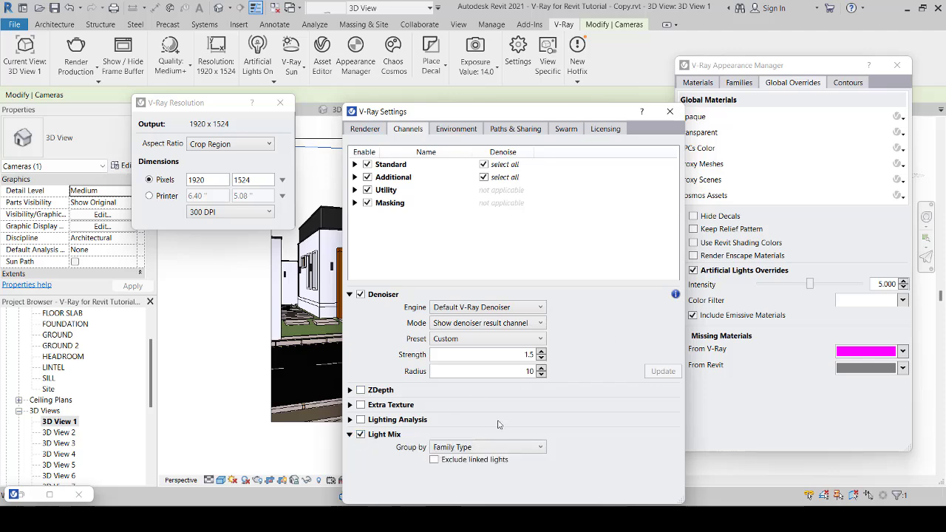
pyautogui.click(472, 448)
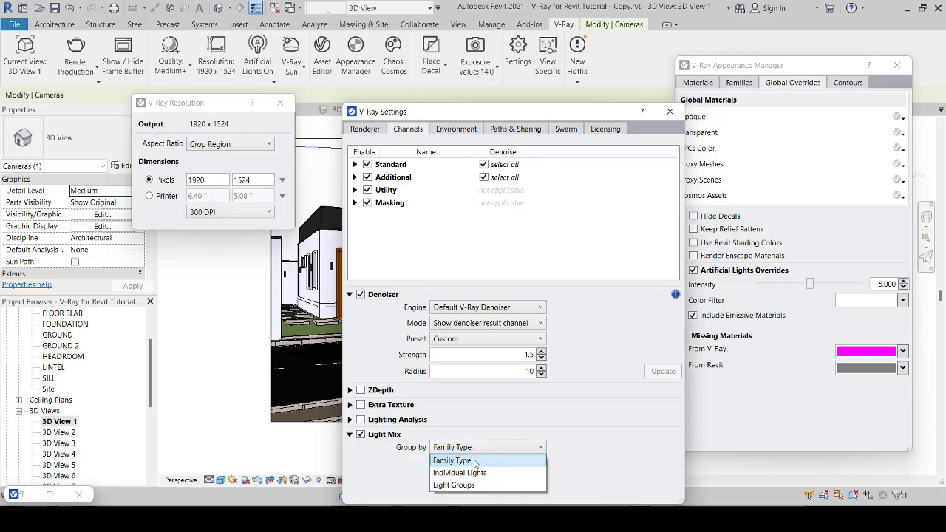
pyautogui.click(474, 461)
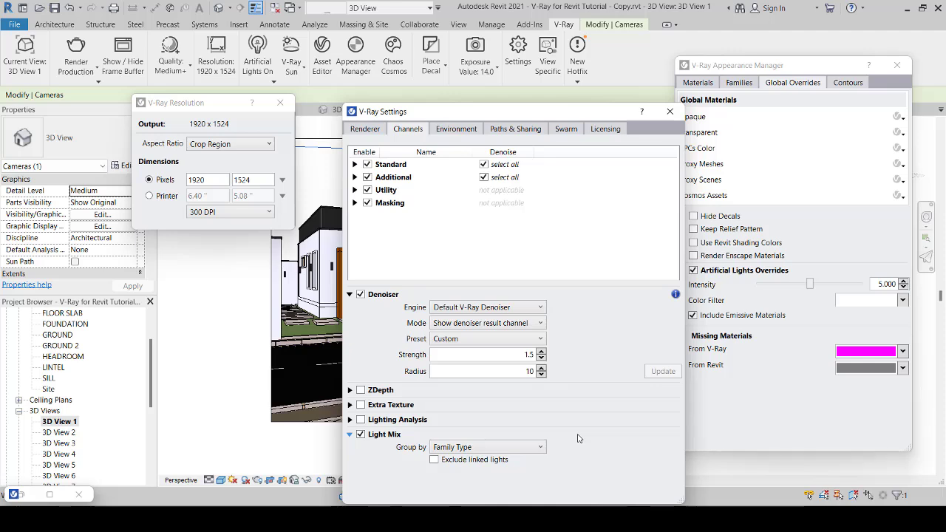
# - Show the V-Ray Frame Buffer, examine its Layers panel and minimize the window
pyautogui.click(126, 62)
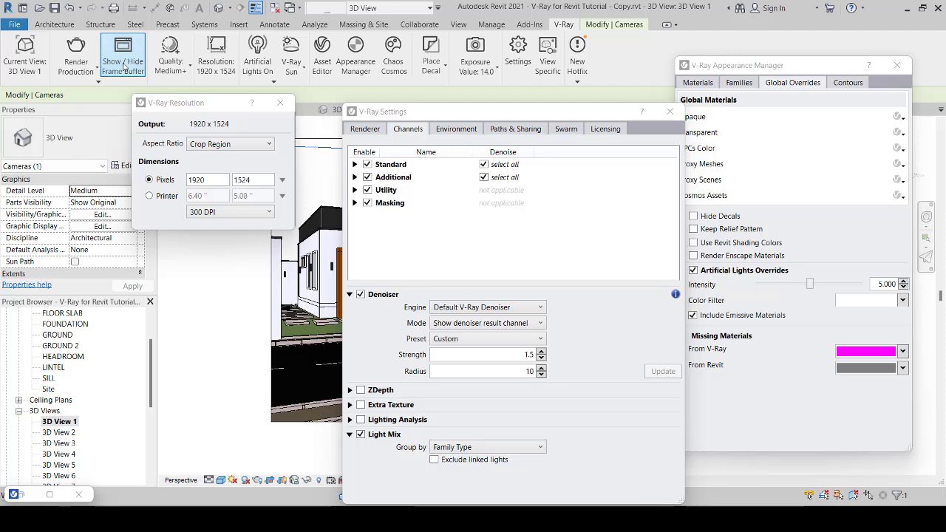
pyautogui.click(127, 68)
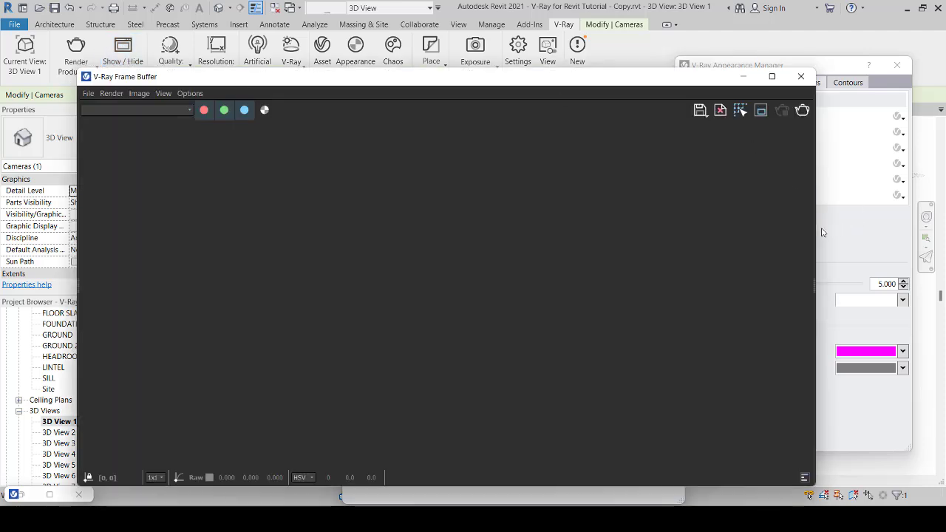
pyautogui.moveTo(815, 224); pyautogui.dragTo(821, 177)
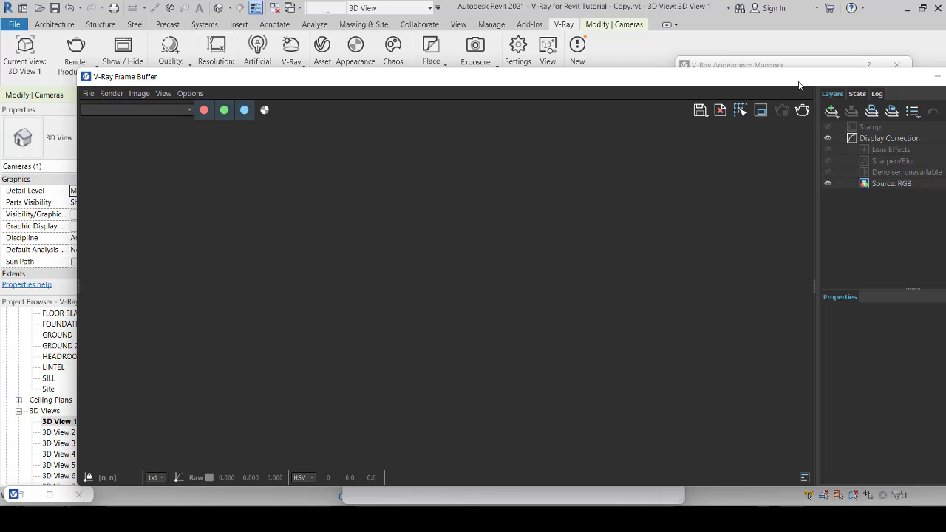
pyautogui.moveTo(798, 84); pyautogui.dragTo(598, 90)
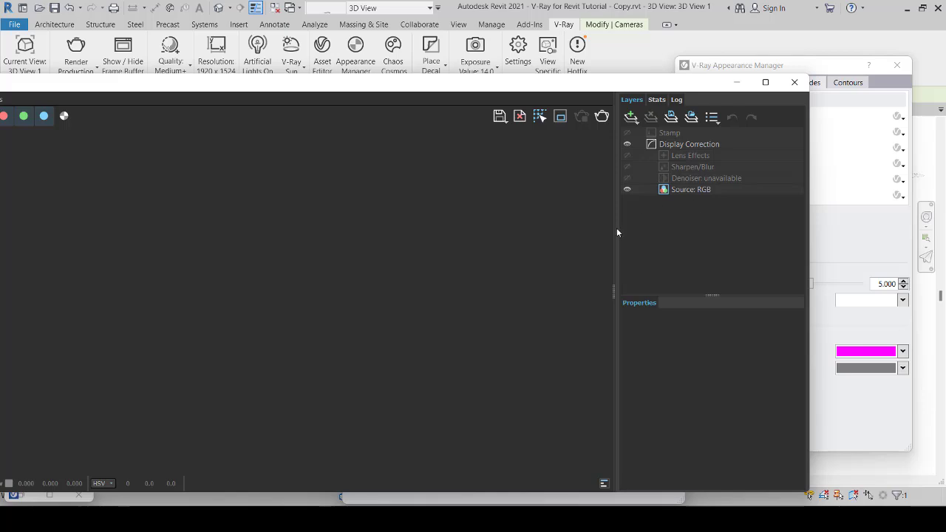
pyautogui.moveTo(616, 232); pyautogui.dragTo(615, 232)
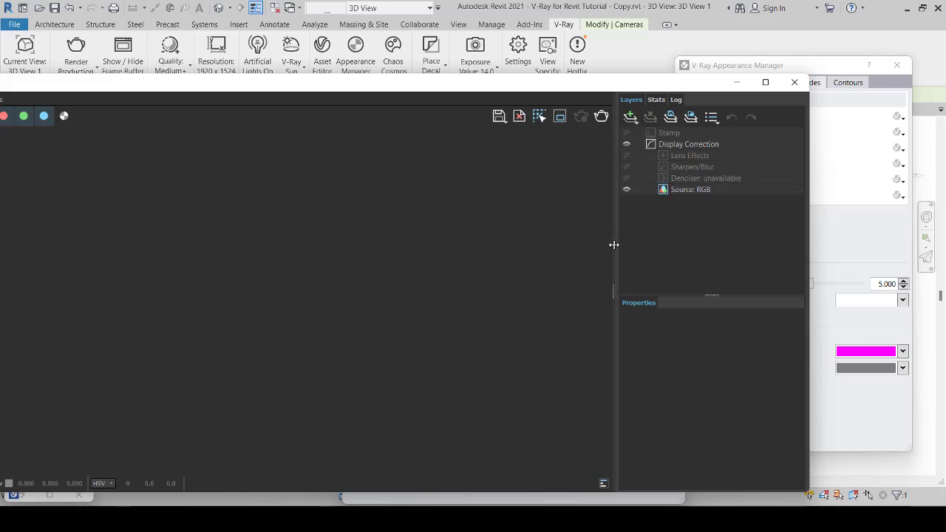
pyautogui.click(616, 243)
pyautogui.moveTo(477, 85); pyautogui.dragTo(656, 63)
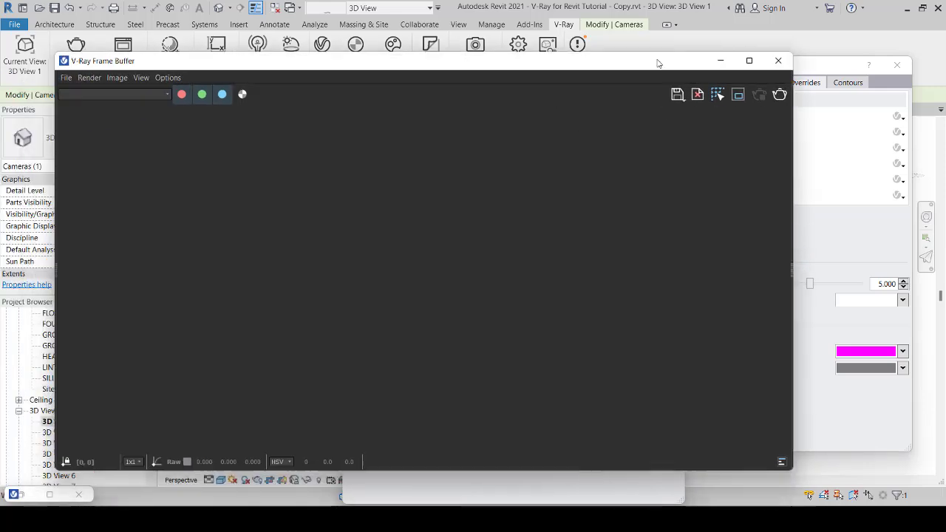
pyautogui.click(723, 63)
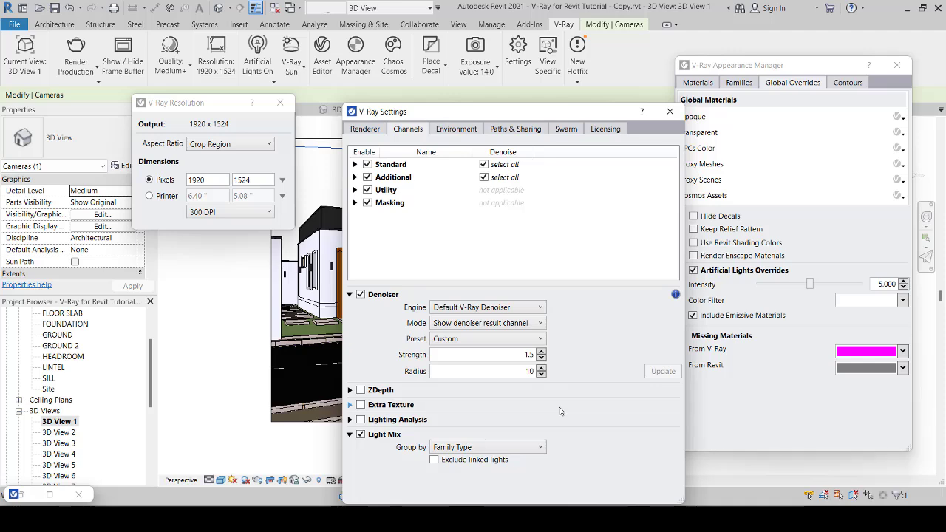
# - Close the V-Ray Appearance Manager, Settings and Resolution windows and minimize the Calculator to clear the 3D view
pyautogui.click(801, 67)
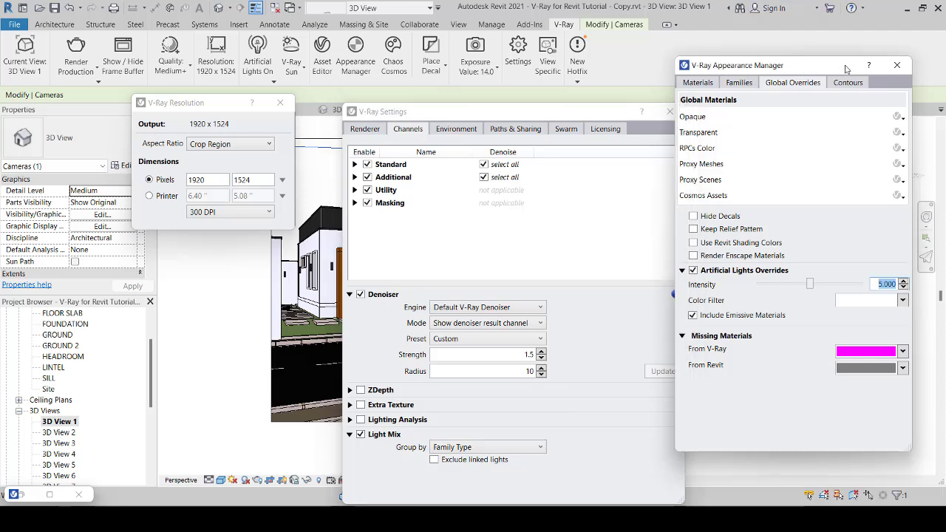
pyautogui.moveTo(533, 116); pyautogui.dragTo(502, 115)
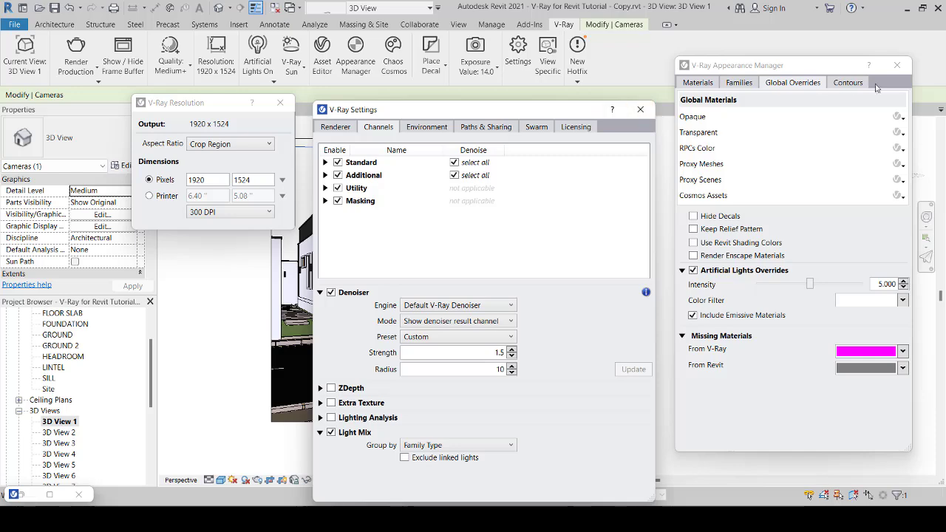
pyautogui.click(896, 66)
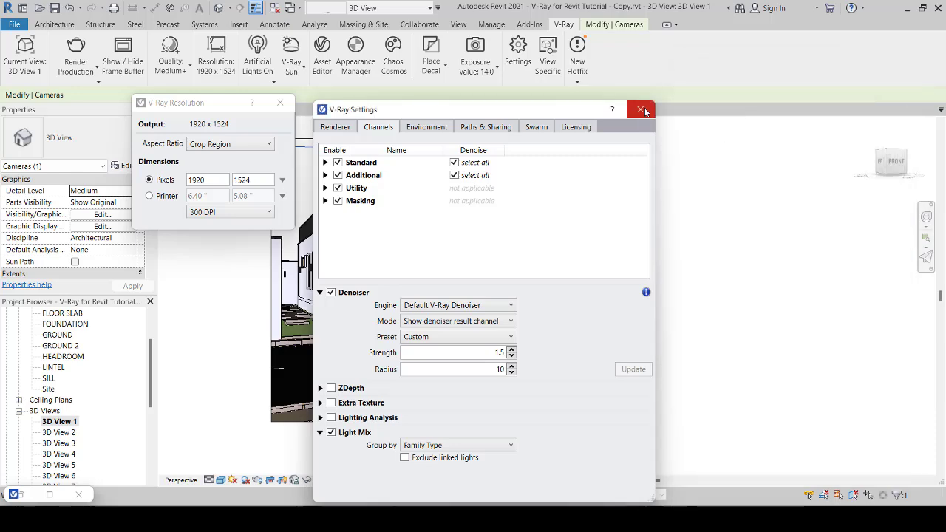
pyautogui.click(641, 110)
pyautogui.click(280, 103)
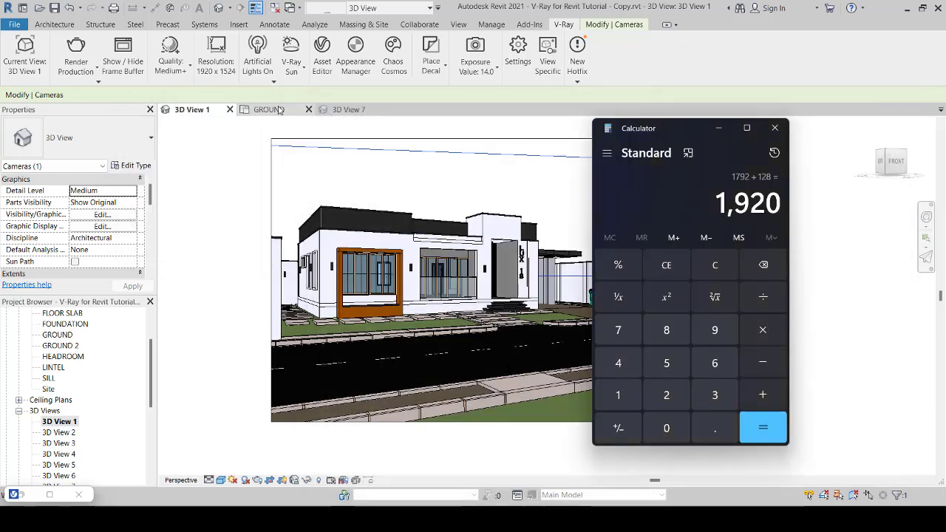
pyautogui.click(722, 129)
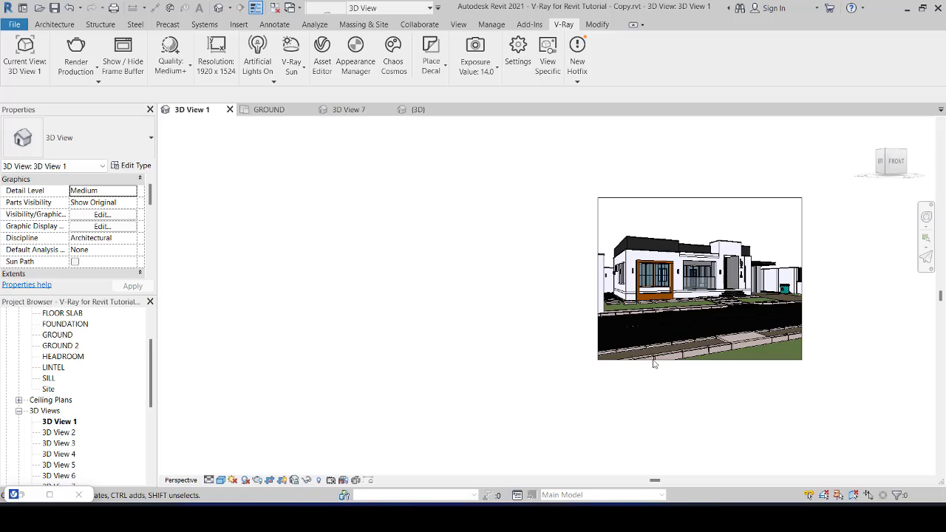
# - Frame the house in the 3D view and open the V-Ray Appearance Manager beside it
pyautogui.scroll(4, 821, 286)
pyautogui.scroll(-2, 802, 331)
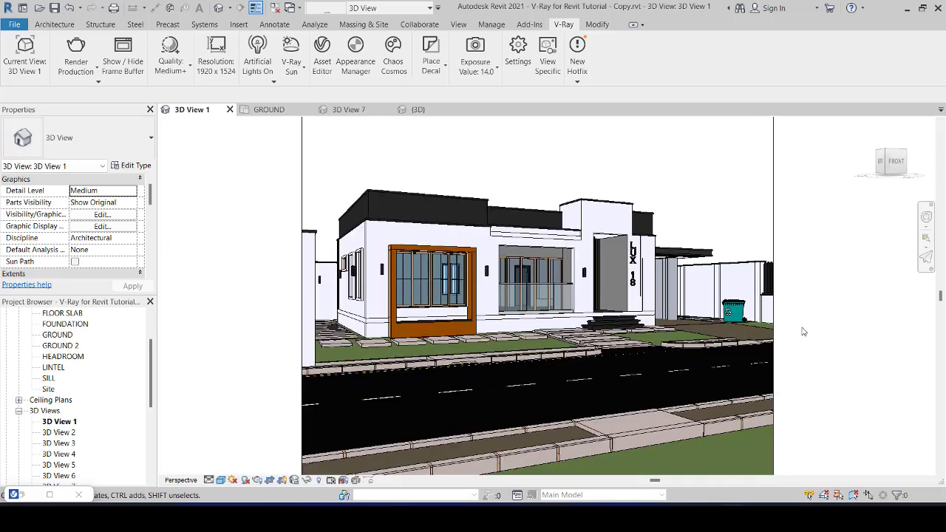
pyautogui.scroll(-2, 804, 331)
pyautogui.moveTo(813, 331); pyautogui.dragTo(734, 327, button='middle')
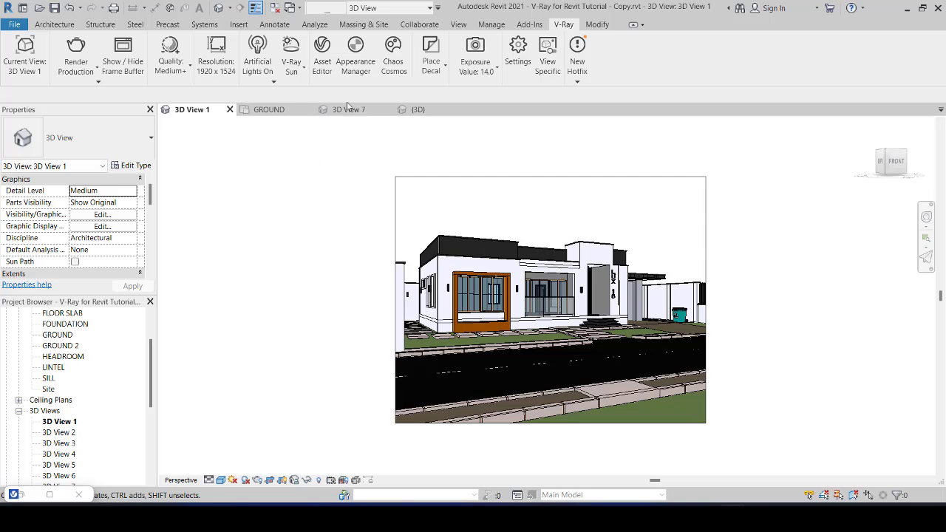
pyautogui.click(362, 57)
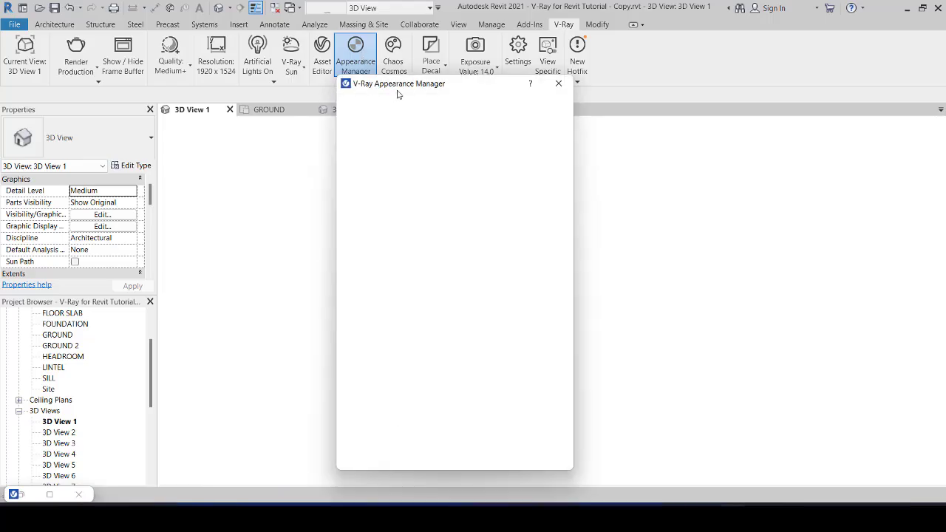
pyautogui.moveTo(379, 91); pyautogui.dragTo(217, 80)
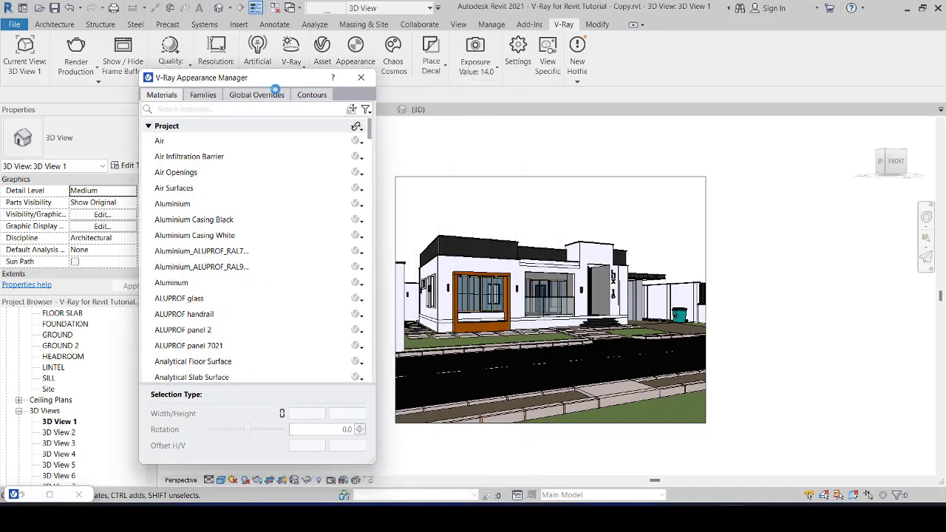
# - Sample the material of the grey strip between the paving slabs and select the resulting Pebbles entry
pyautogui.click(325, 102)
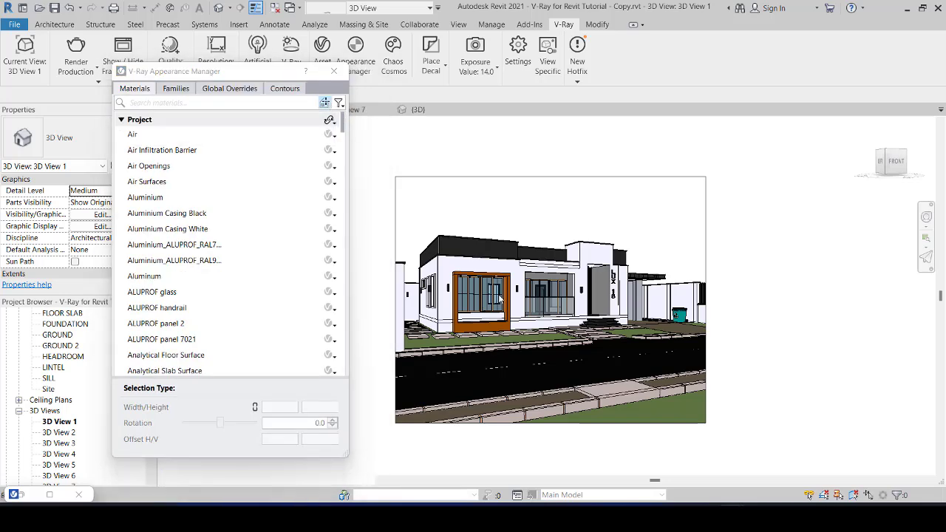
pyautogui.scroll(5, 500, 298)
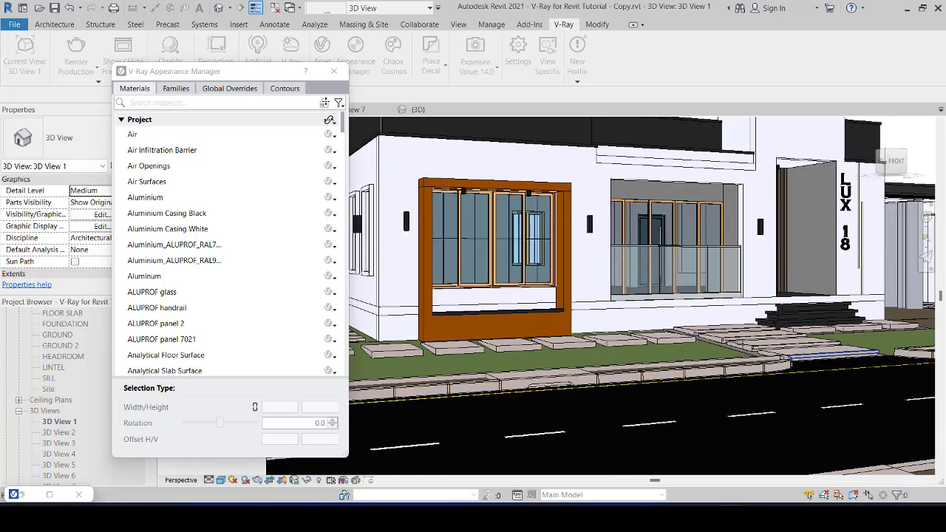
pyautogui.scroll(8, 639, 375)
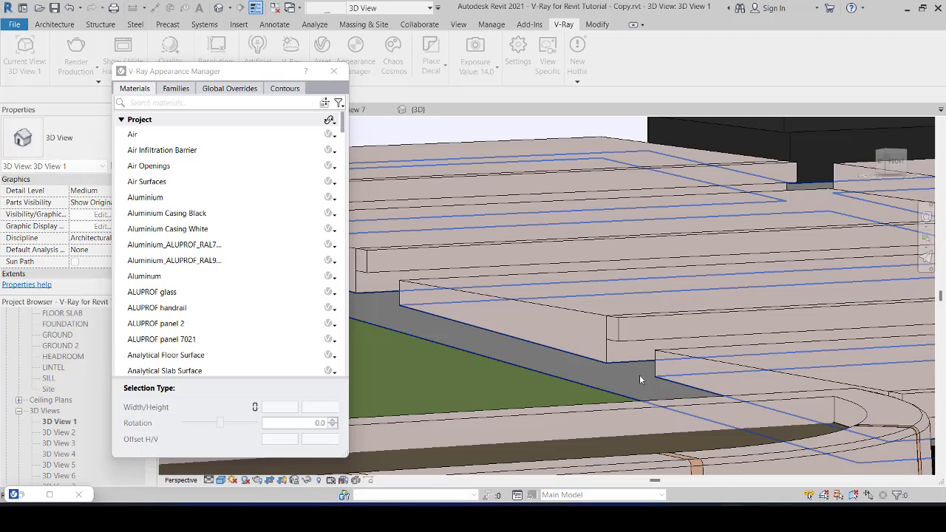
pyautogui.click(640, 375)
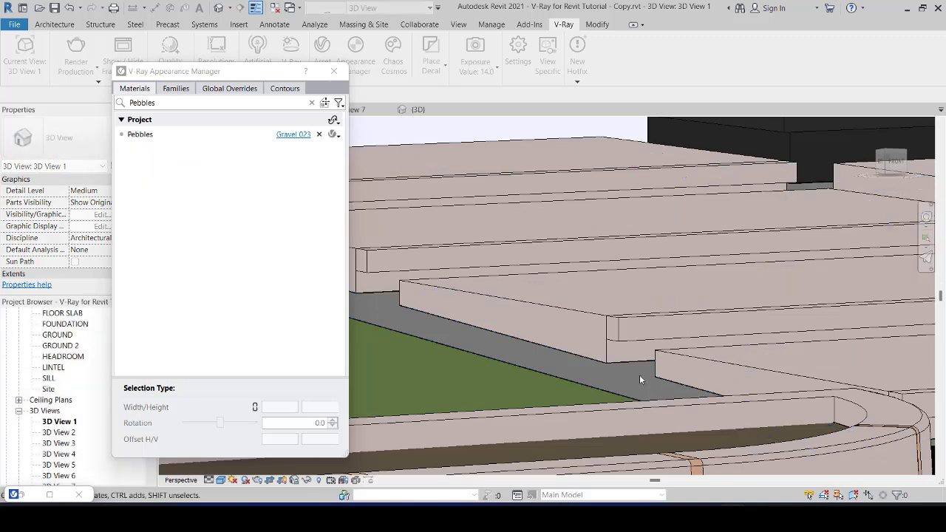
pyautogui.click(209, 137)
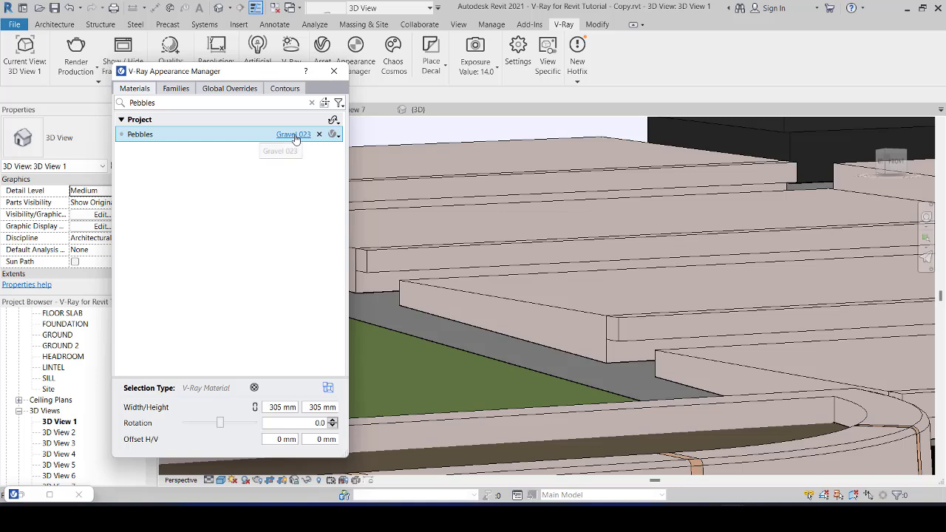
# - Set the Pebbles material's texture width and height to 2400 mm
pyautogui.doubleClick(273, 407)
pyautogui.write('2')
pyautogui.doubleClick(313, 407)
pyautogui.write('2400')
pyautogui.press('Return')
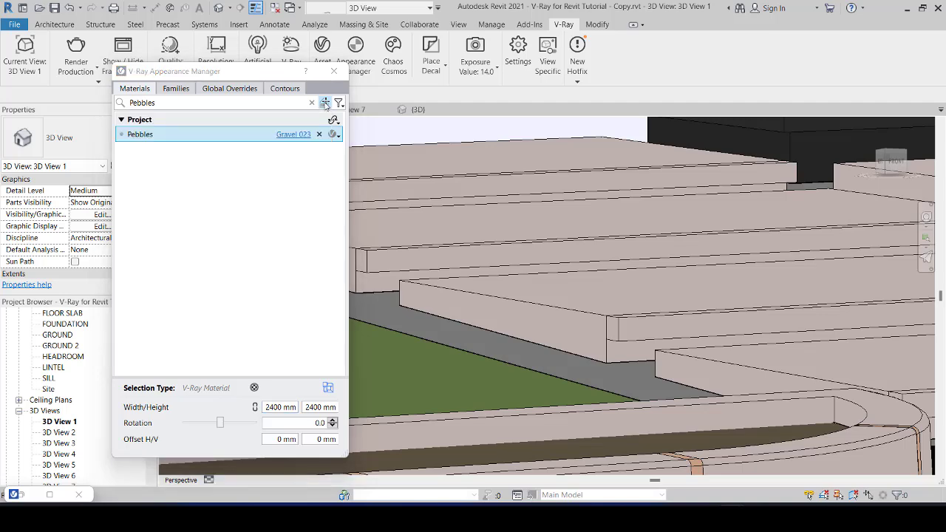
# - Show Gravel 023 in the V-Ray Asset Editor and examine the parameters of the GM 6 displacement
pyautogui.click(325, 103)
pyautogui.click(556, 354)
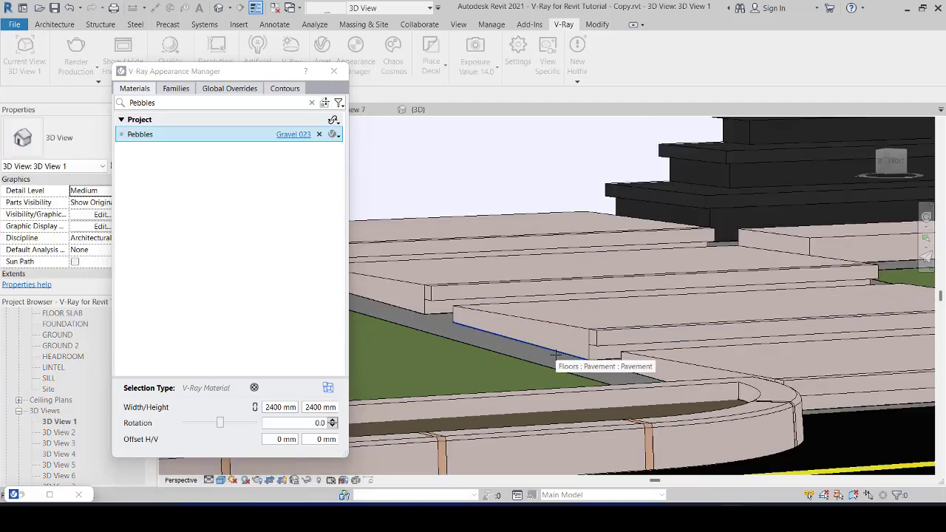
pyautogui.click(287, 136)
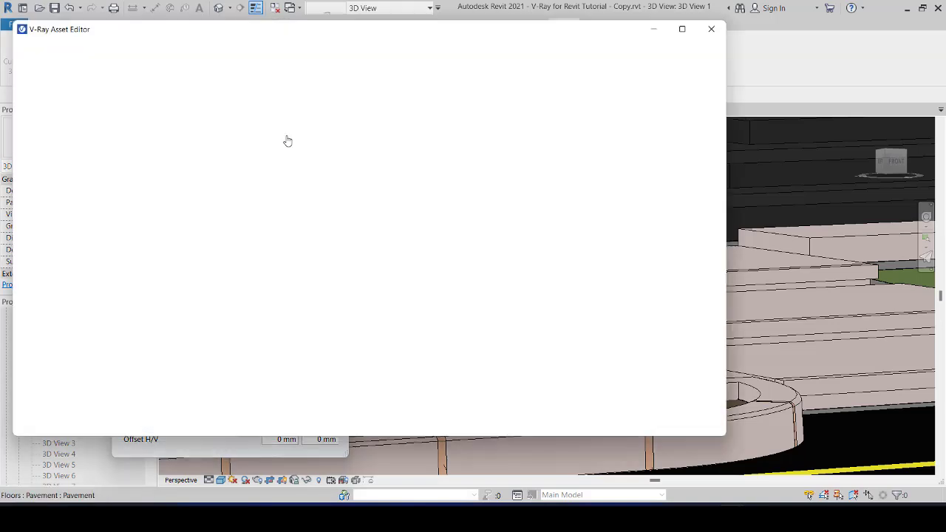
pyautogui.scroll(-5, 383, 391)
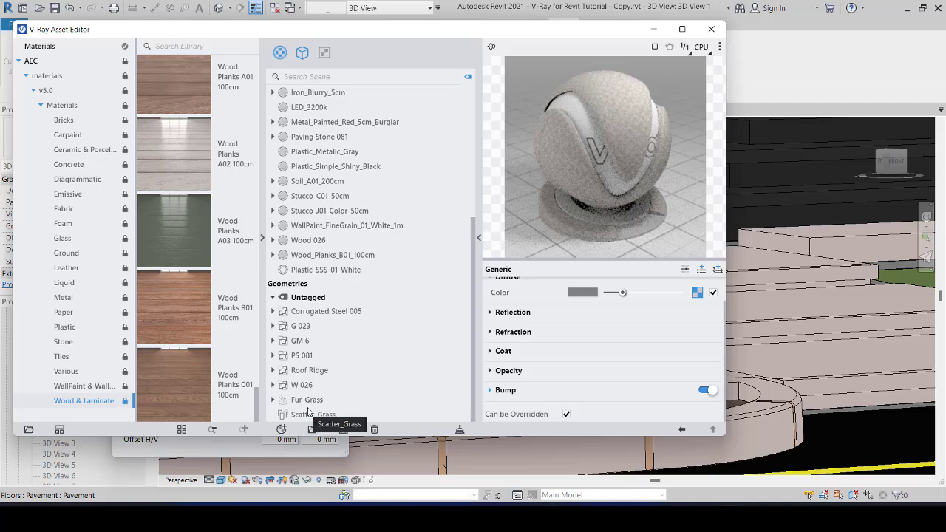
pyautogui.click(299, 342)
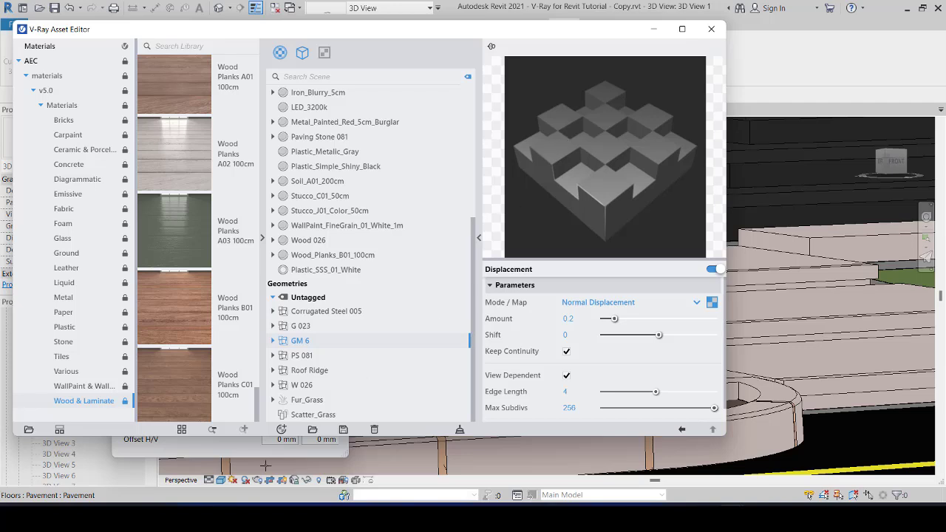
pyautogui.click(239, 453)
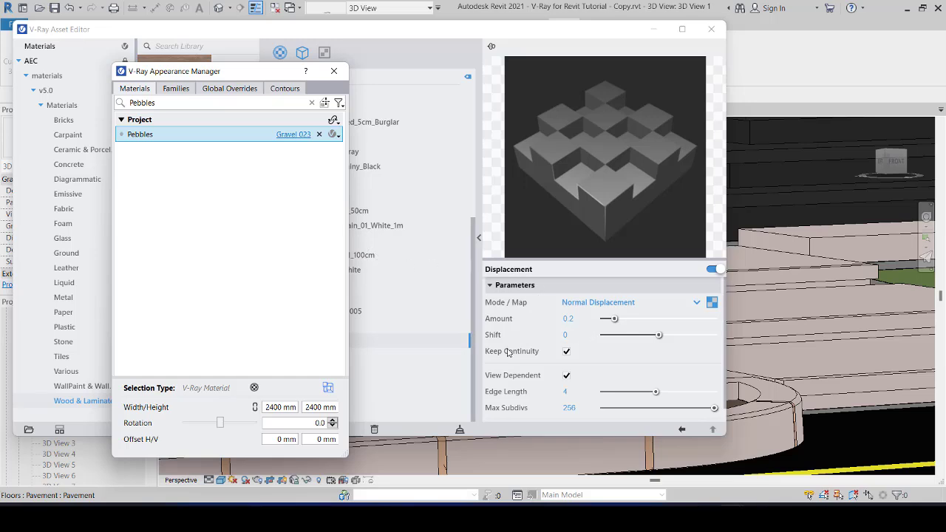
pyautogui.click(389, 38)
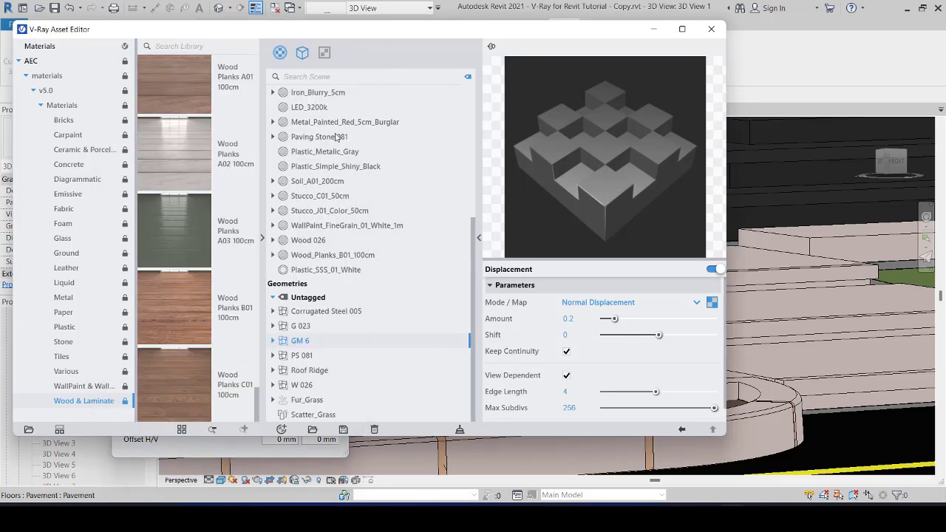
# - Examine the bump settings of the Gravel 023 material and the list of displacement geometries
pyautogui.scroll(3, 321, 198)
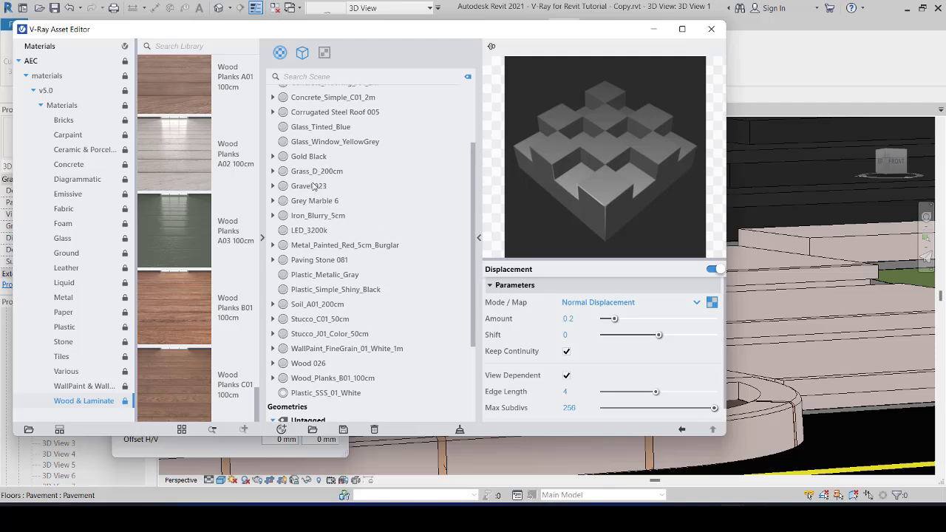
pyautogui.click(314, 186)
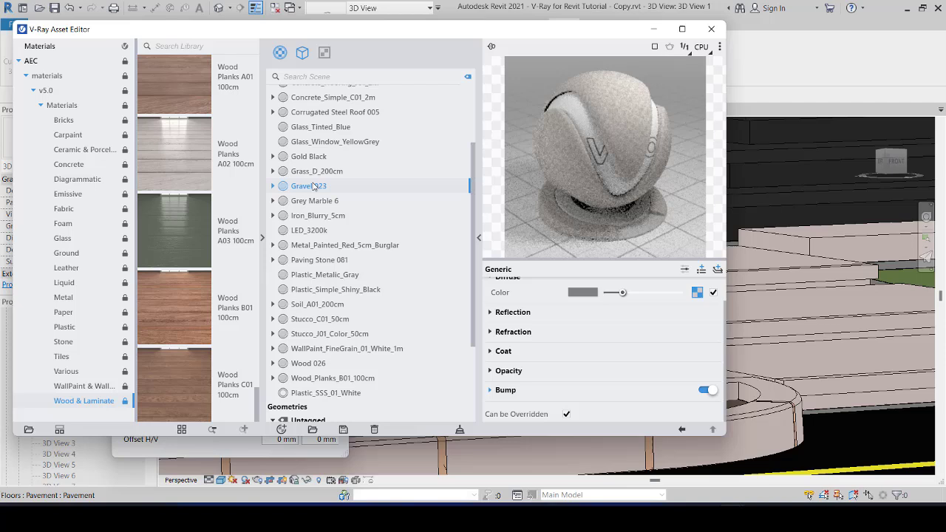
pyautogui.click(489, 392)
pyautogui.scroll(-1, 583, 391)
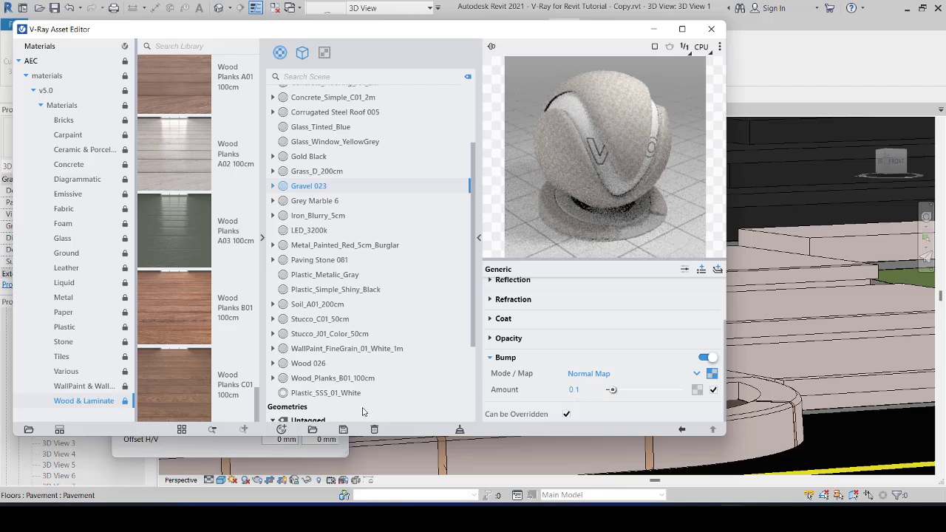
pyautogui.scroll(-3, 367, 410)
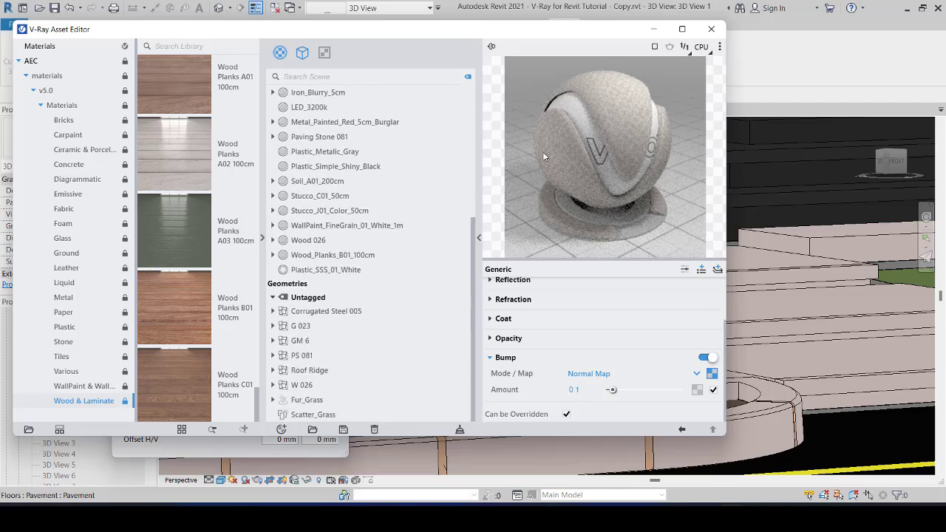
# - Check the V-Ray material and displacement assigned to Pebbles, and minimize the Asset Editor
pyautogui.click(246, 451)
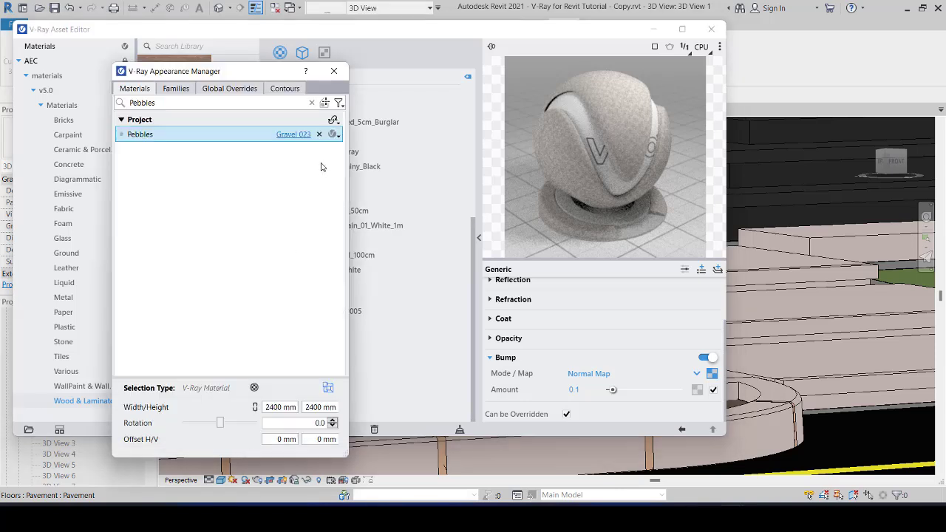
pyautogui.click(338, 136)
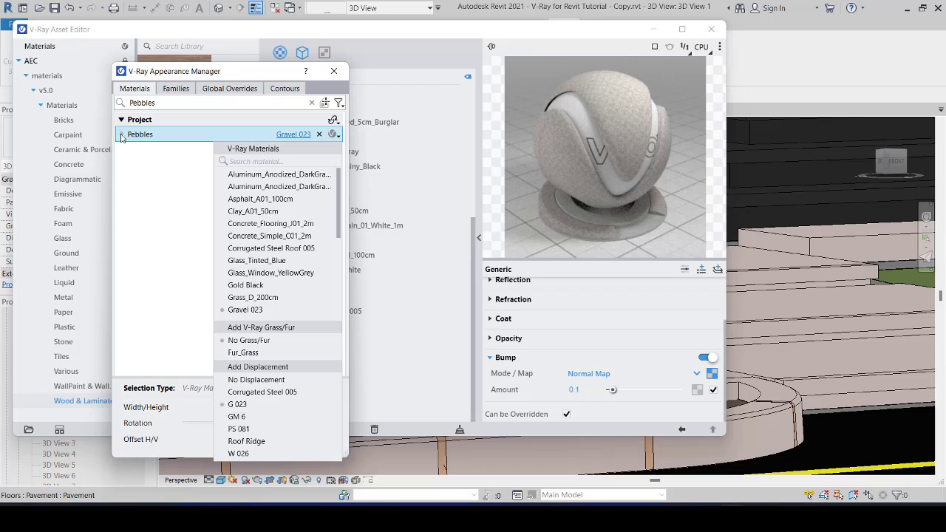
pyautogui.click(144, 210)
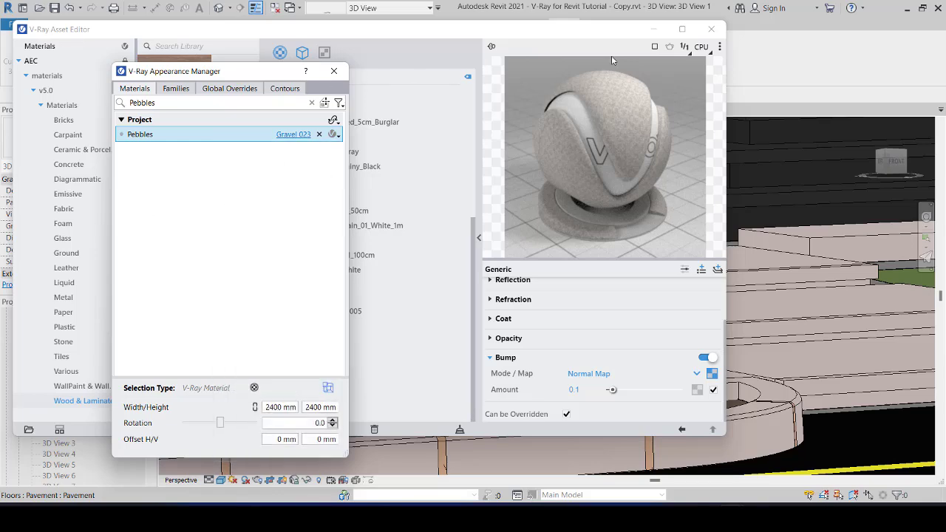
pyautogui.click(653, 31)
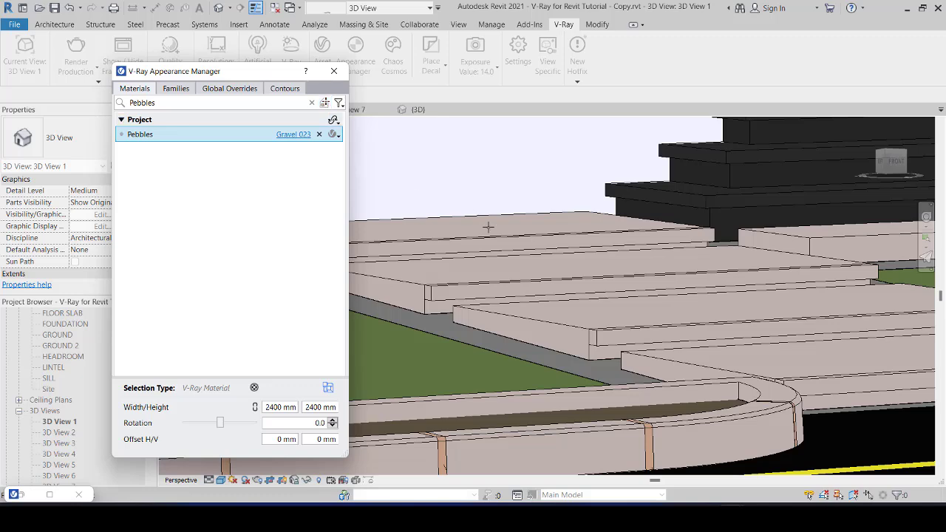
# - Sample the material of the black entrance steps and select it to view its texture size
pyautogui.scroll(-5, 529, 305)
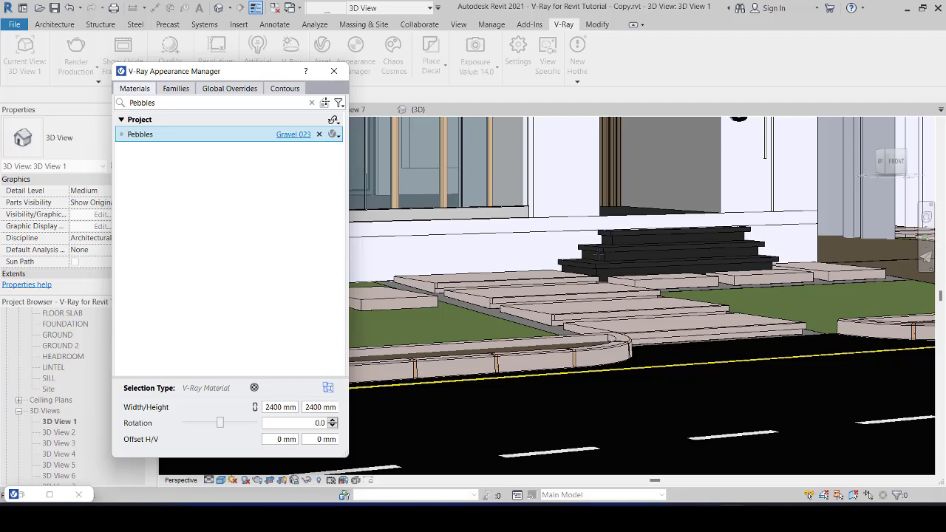
pyautogui.scroll(3, 613, 233)
pyautogui.scroll(2, 613, 233)
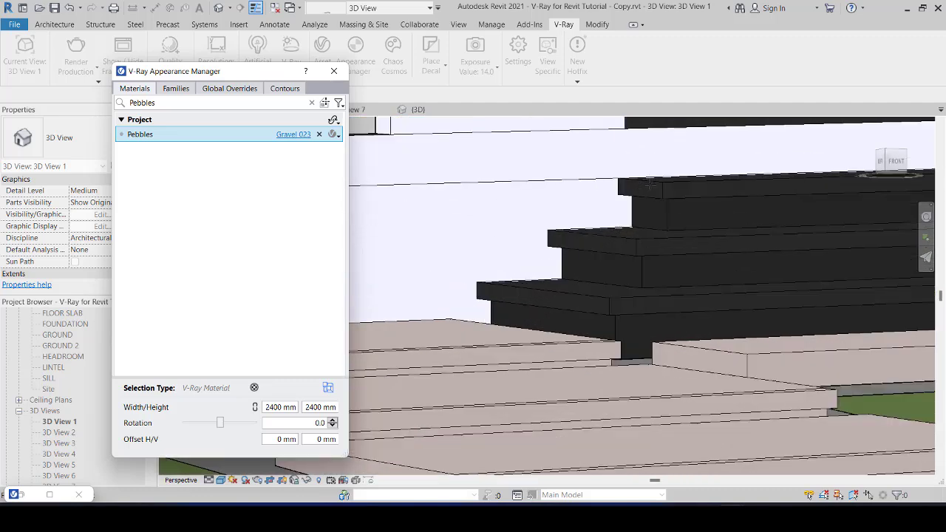
pyautogui.click(650, 184)
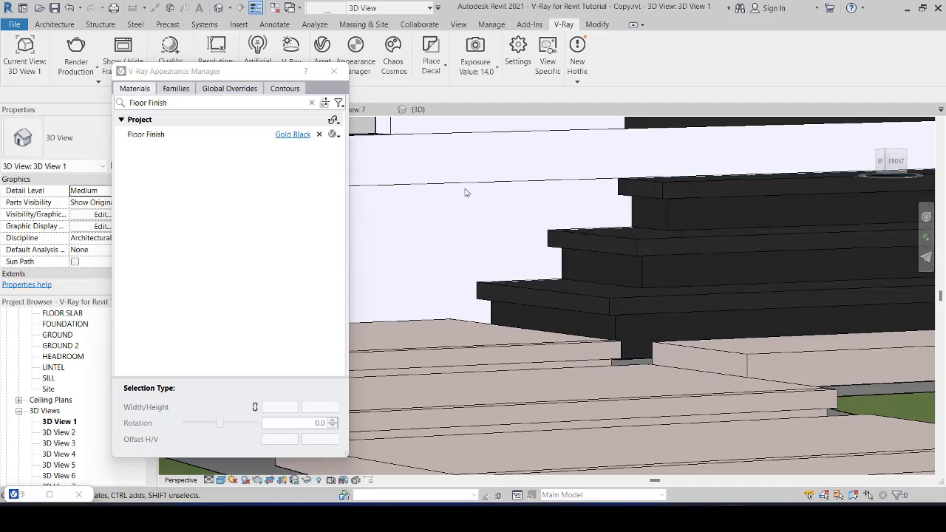
pyautogui.click(224, 142)
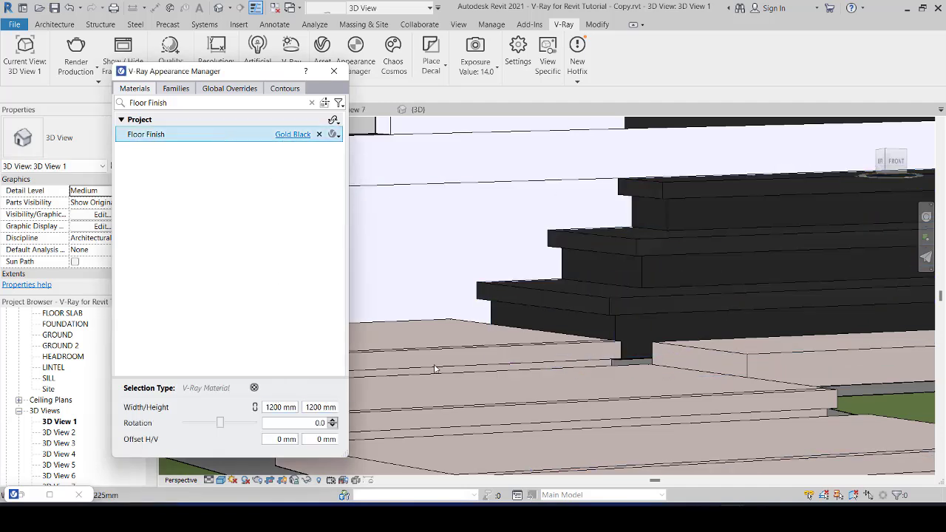
# - Sample the material of the wooden panel beside the entrance and select it to view its texture size
pyautogui.click(325, 103)
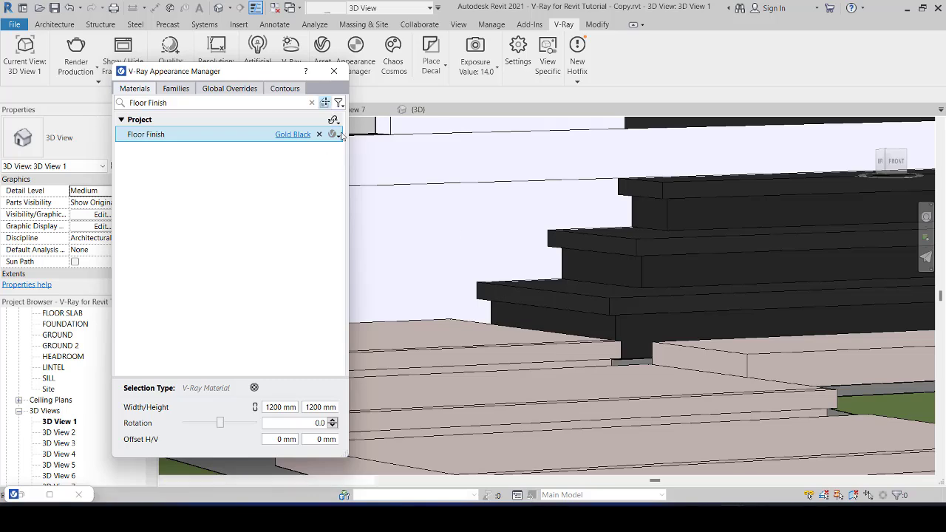
pyautogui.scroll(-5, 422, 266)
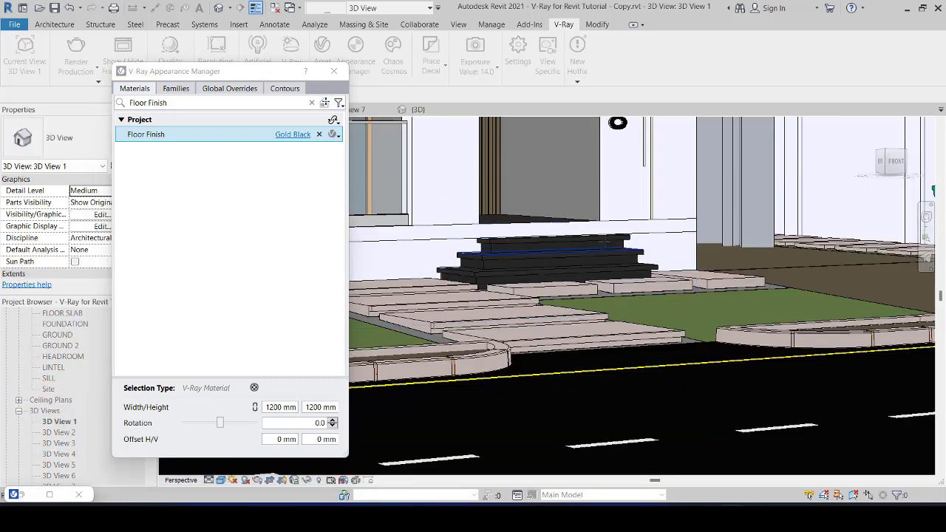
pyautogui.scroll(5, 509, 224)
pyautogui.scroll(1, 518, 221)
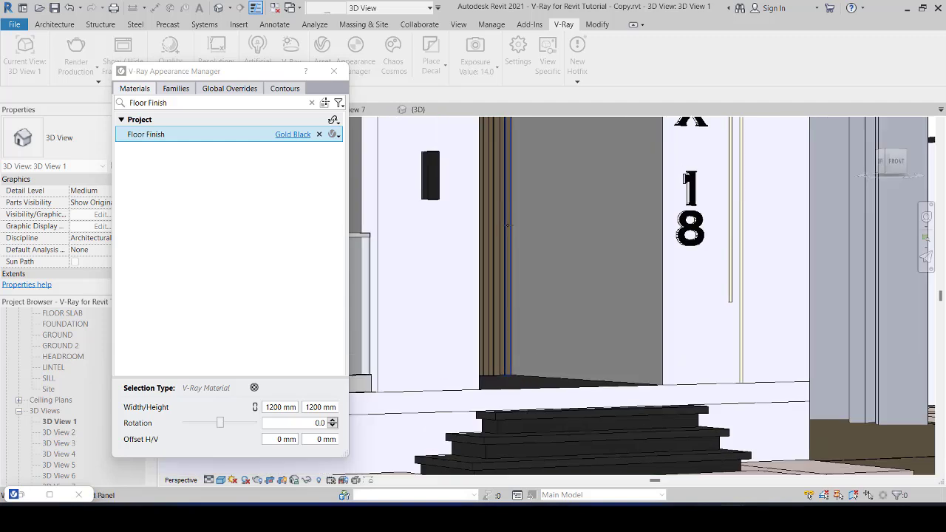
pyautogui.click(507, 225)
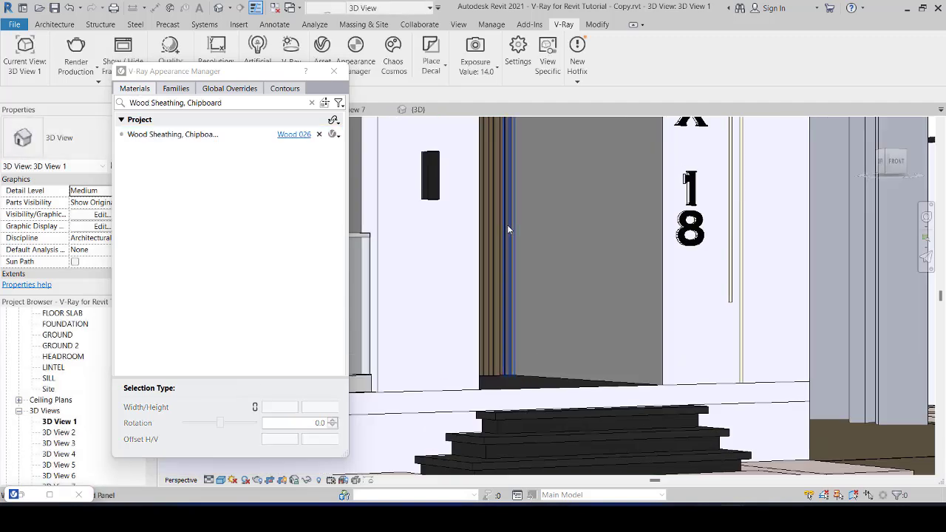
pyautogui.click(219, 135)
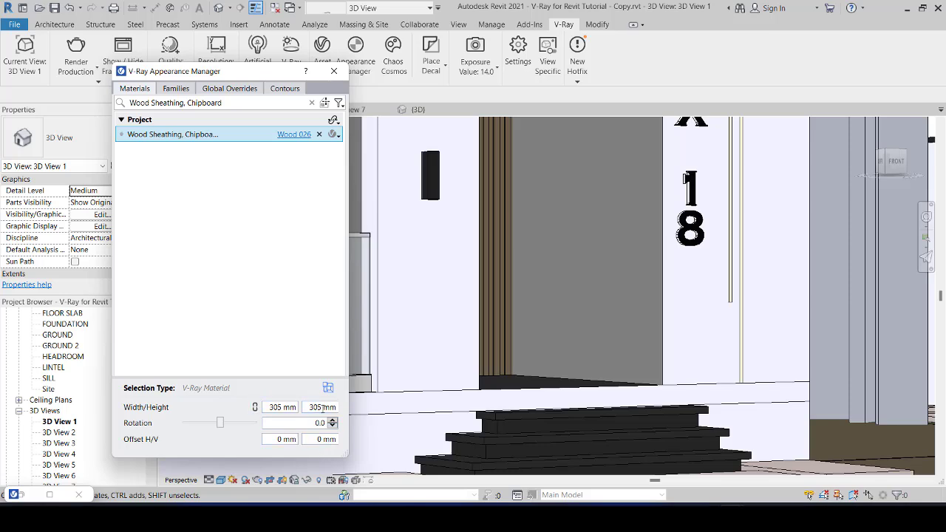
# - Sample the casing material of the LED strip on the wall beside the LUX 18 sign
pyautogui.click(324, 103)
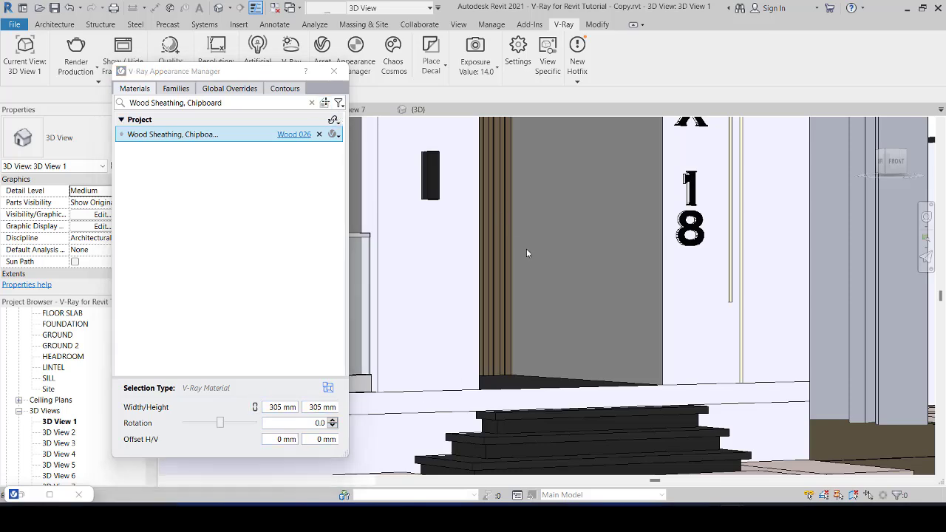
pyautogui.scroll(-5, 530, 278)
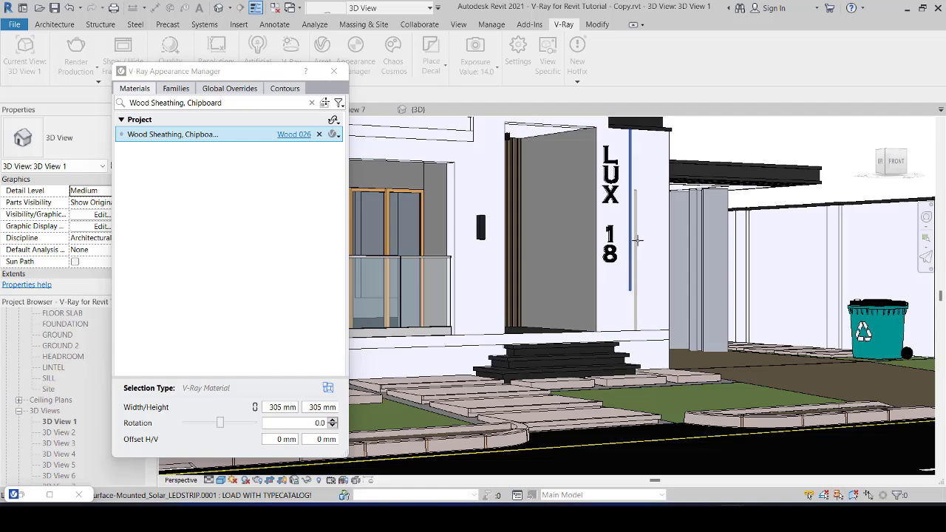
pyautogui.scroll(5, 637, 239)
pyautogui.scroll(3, 635, 241)
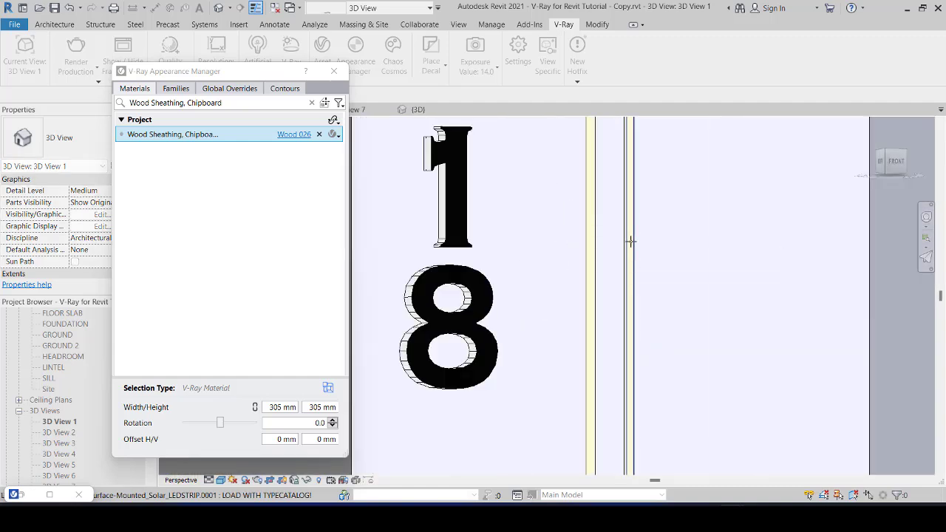
pyautogui.click(630, 241)
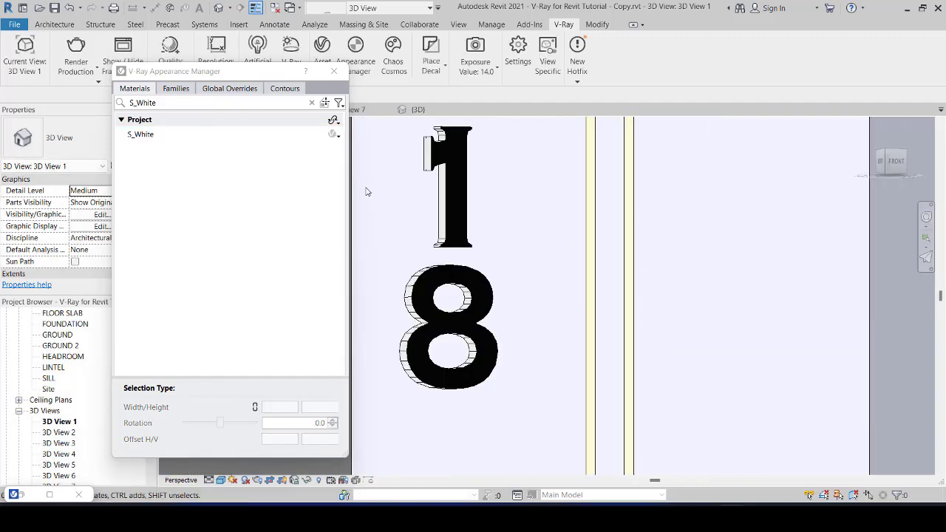
# - Sample the luminous surfaces of both wall LED strips to check their assigned V-Ray material
pyautogui.click(326, 103)
pyautogui.scroll(5, 592, 210)
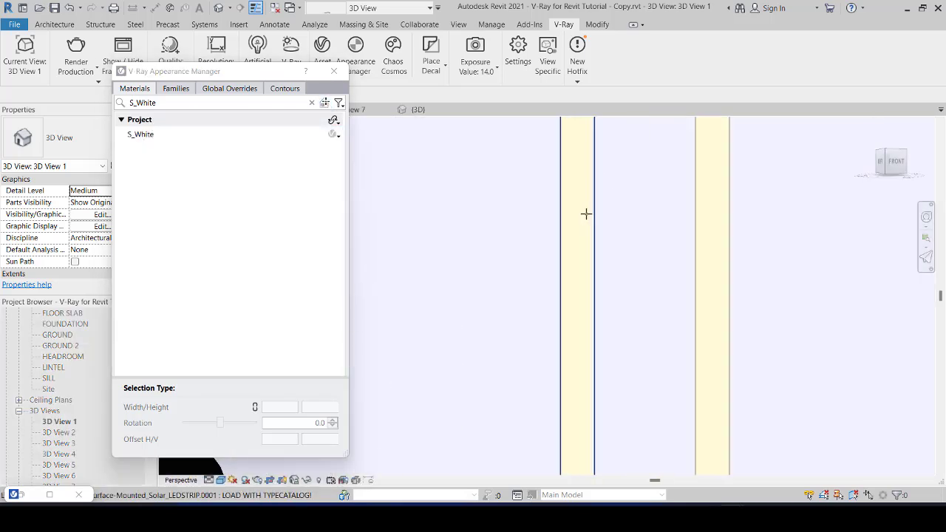
pyautogui.click(583, 213)
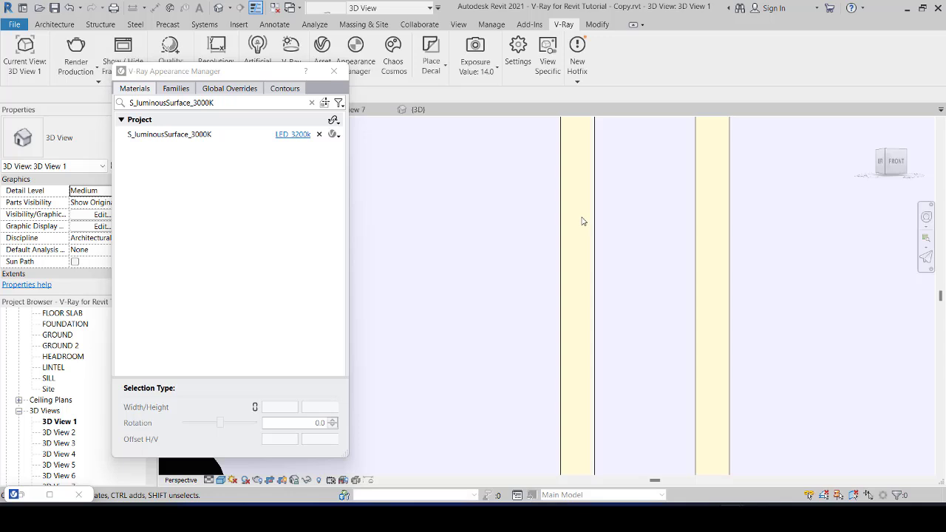
pyautogui.click(325, 102)
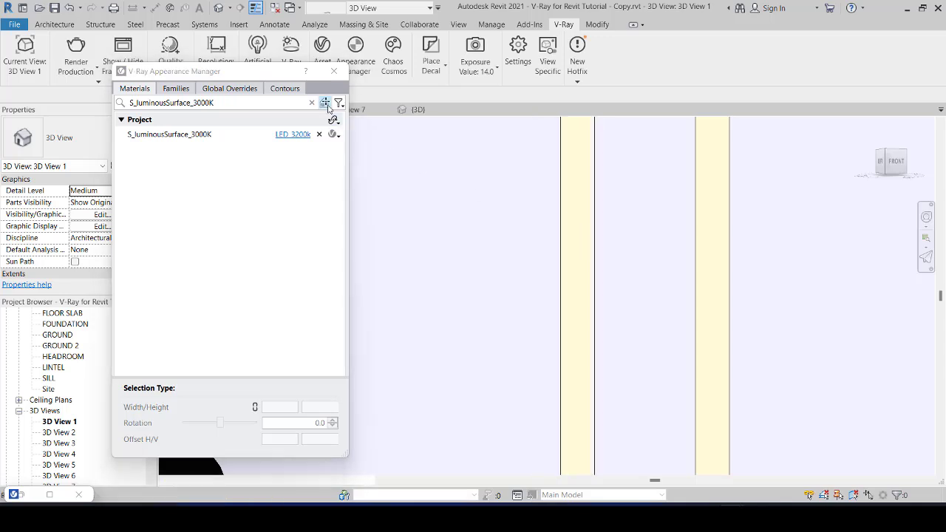
pyautogui.click(710, 236)
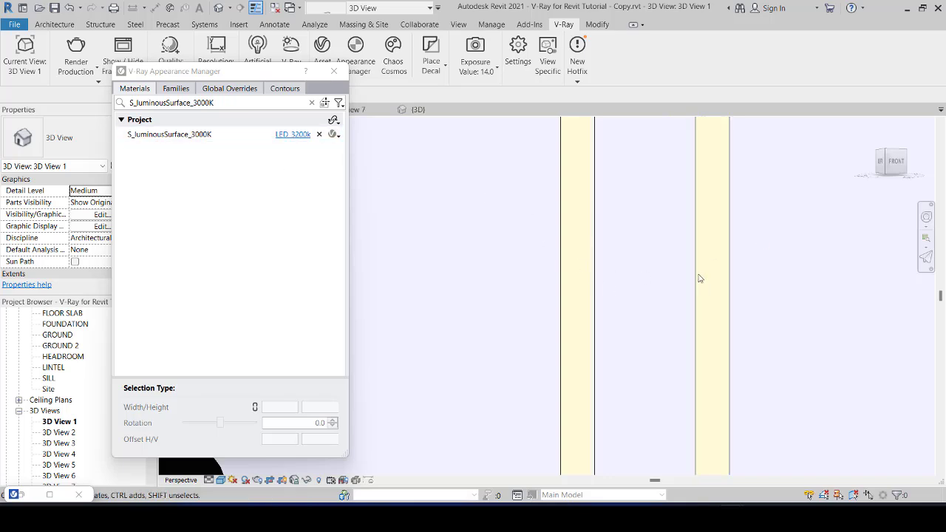
# - Sample the black front face of the number 8 in the house sign to check its V-Ray material
pyautogui.scroll(-2, 621, 275)
pyautogui.scroll(-3, 625, 280)
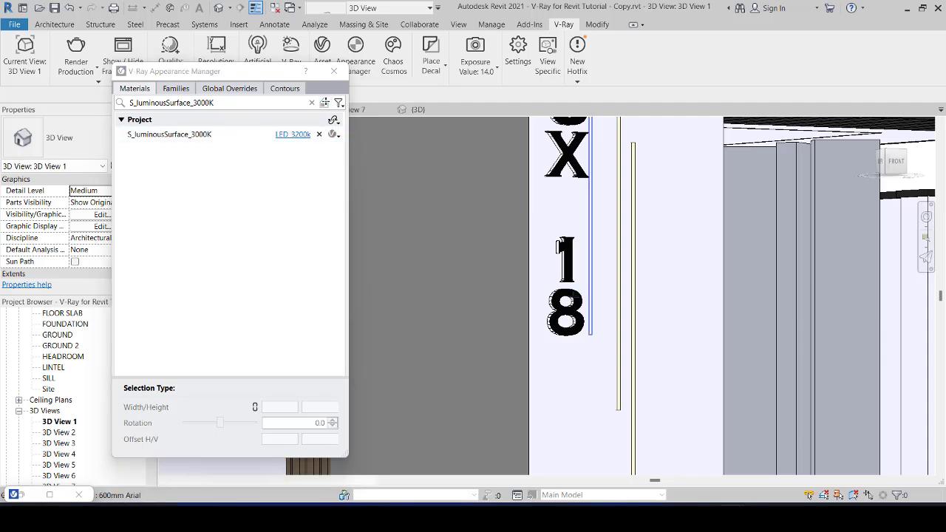
pyautogui.scroll(4, 528, 347)
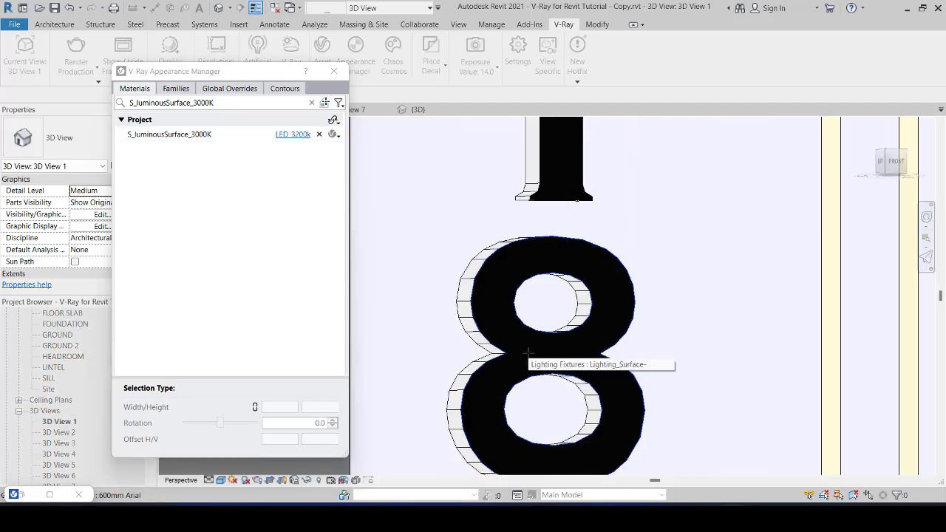
pyautogui.click(527, 351)
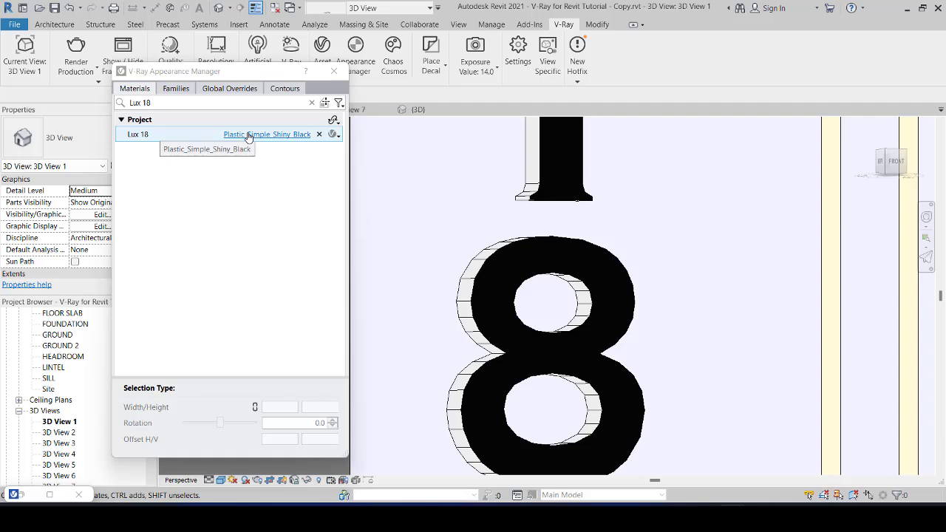
# - Sample the light side face of the number 1 in the house sign to check its V-Ray material
pyautogui.click(325, 102)
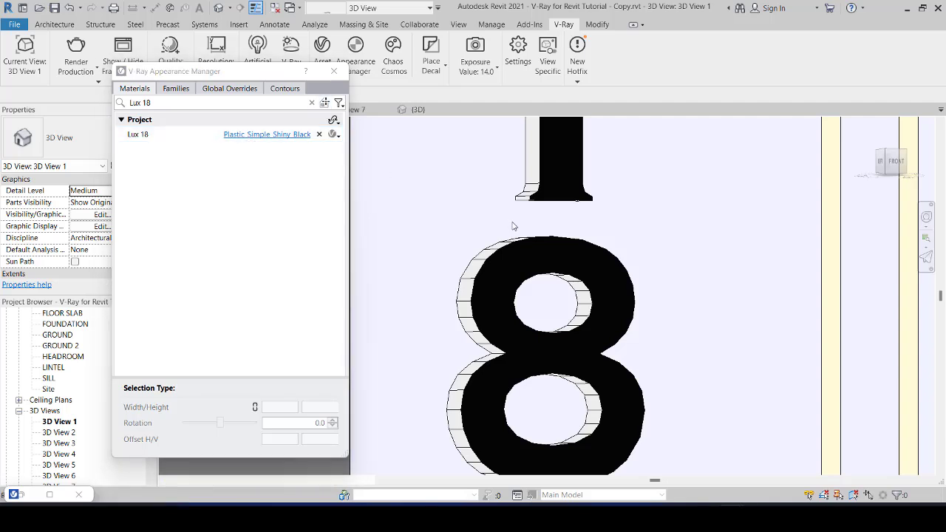
pyautogui.scroll(4, 529, 177)
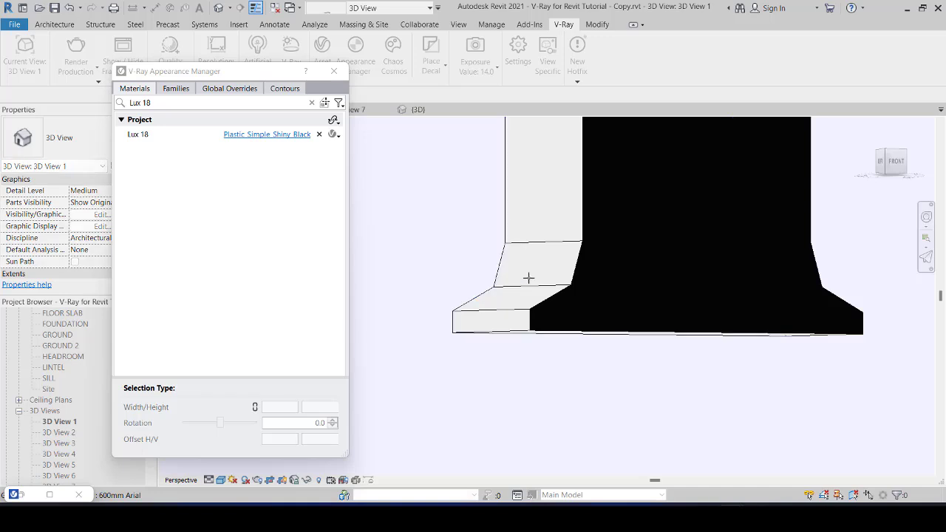
pyautogui.scroll(4, 528, 276)
pyautogui.click(538, 303)
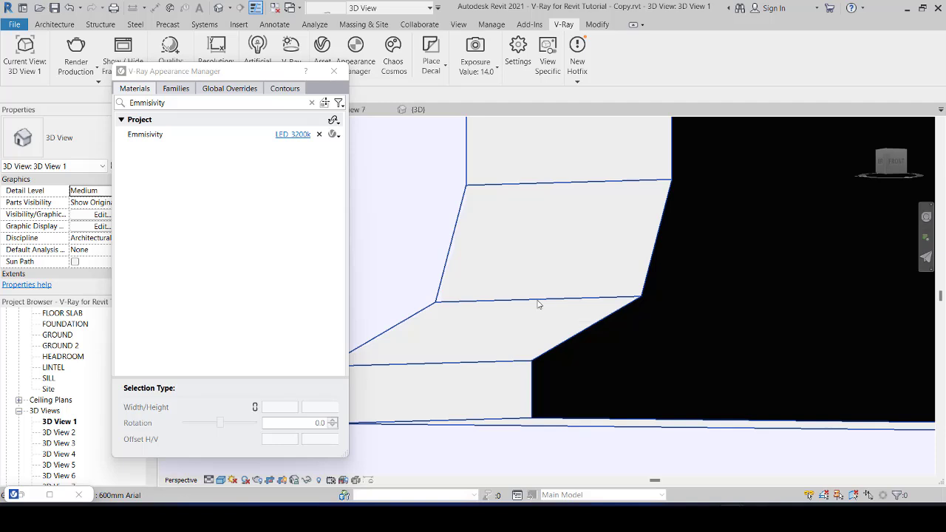
# - Sample the glass of the balcony railing and assign it the V-Ray material Glass_Tinted_Blue
pyautogui.click(325, 104)
pyautogui.scroll(-3, 558, 314)
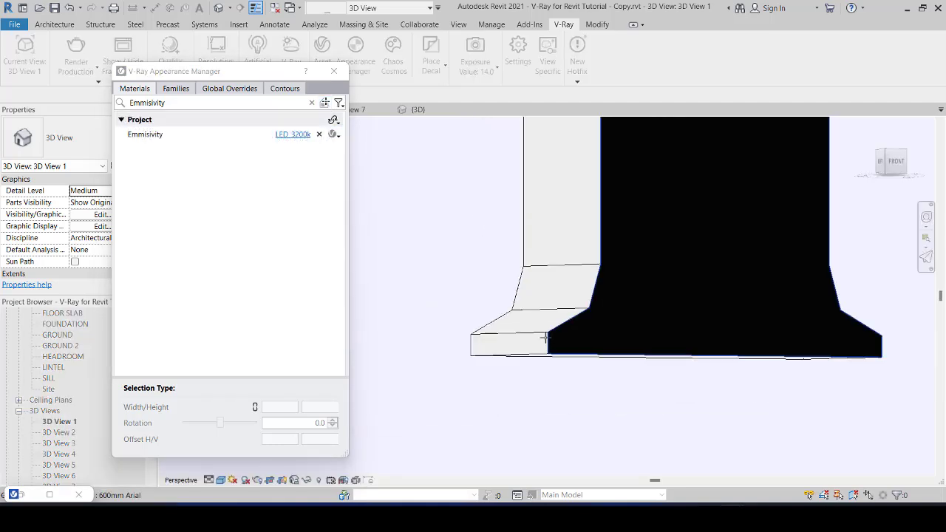
pyautogui.scroll(-5, 539, 362)
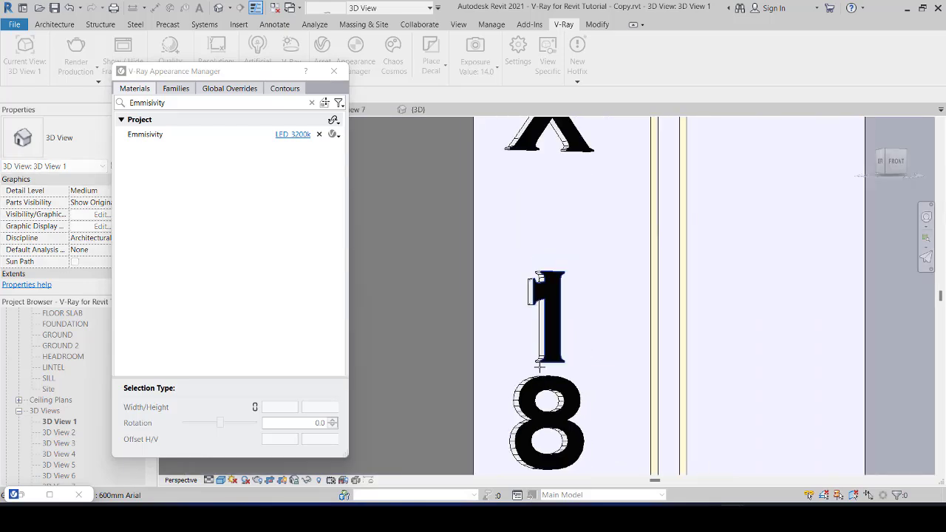
pyautogui.scroll(-5, 539, 363)
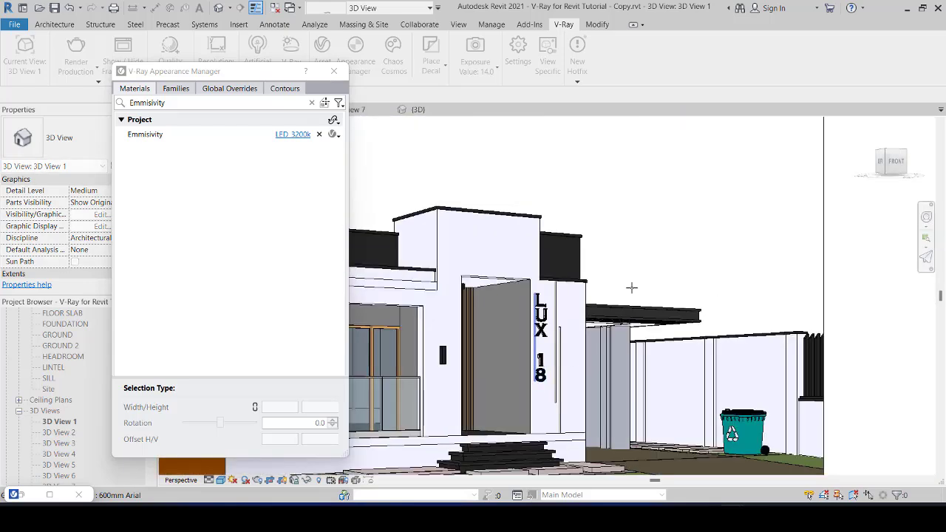
pyautogui.scroll(-5, 752, 235)
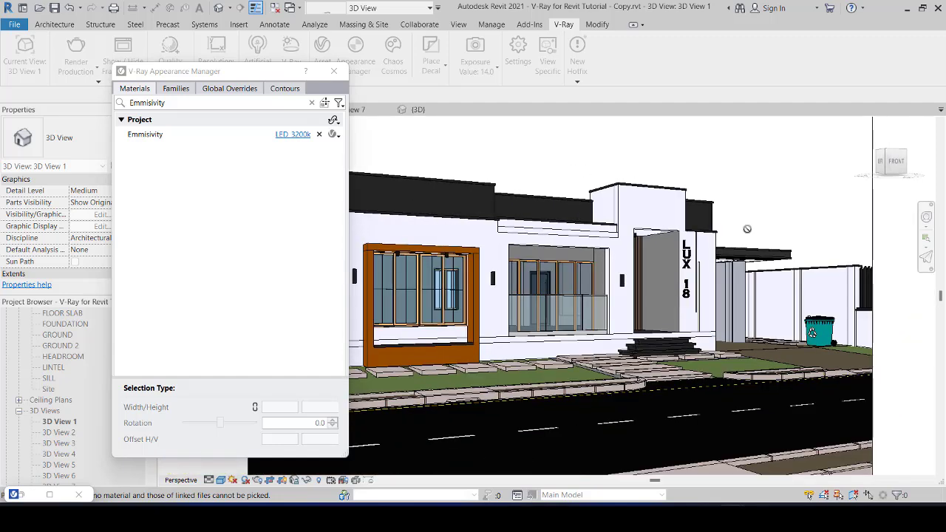
pyautogui.scroll(4, 522, 305)
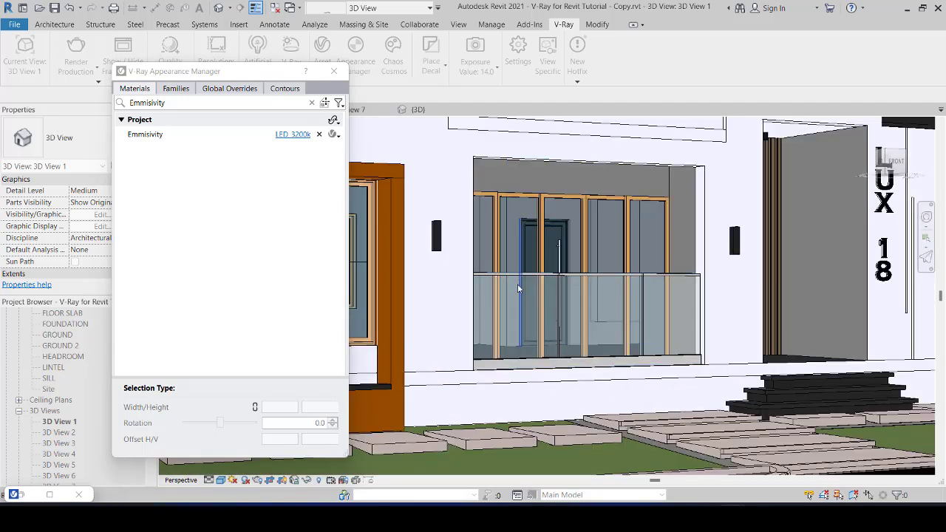
pyautogui.click(518, 286)
pyautogui.click(325, 103)
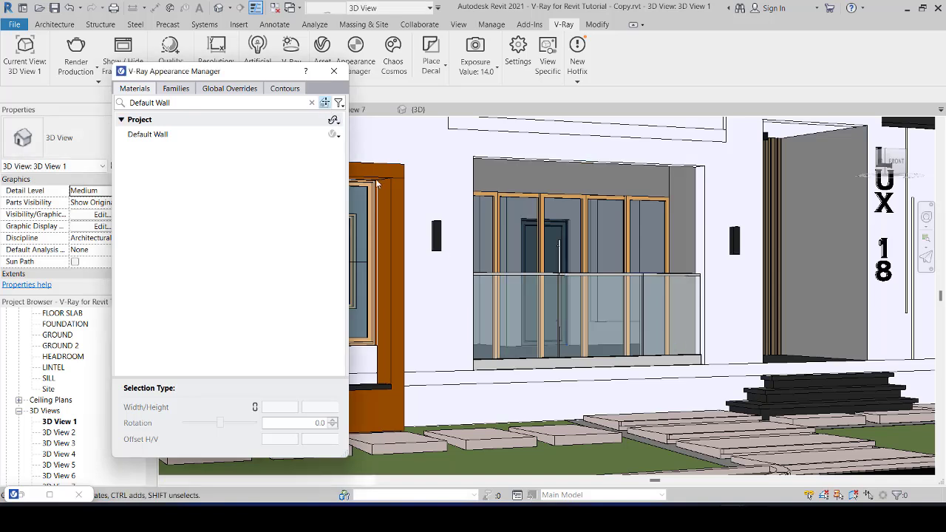
pyautogui.click(513, 308)
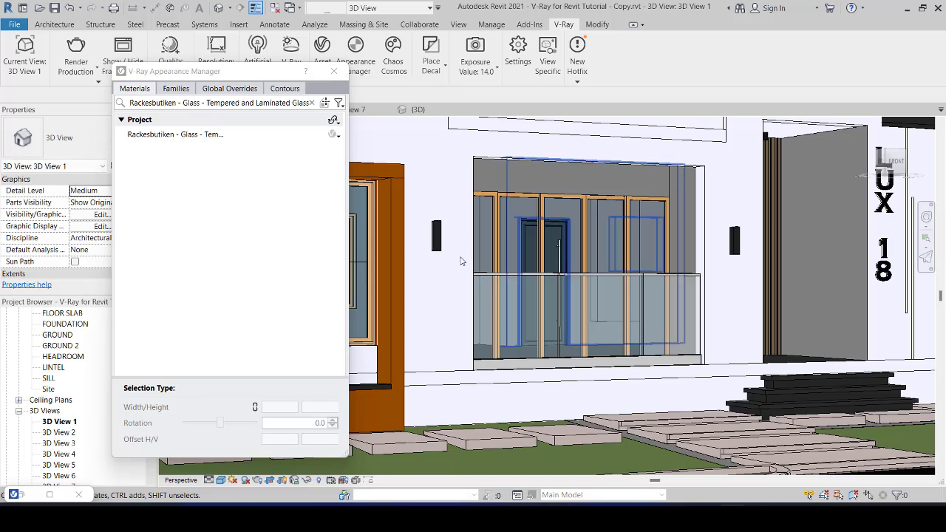
pyautogui.click(333, 134)
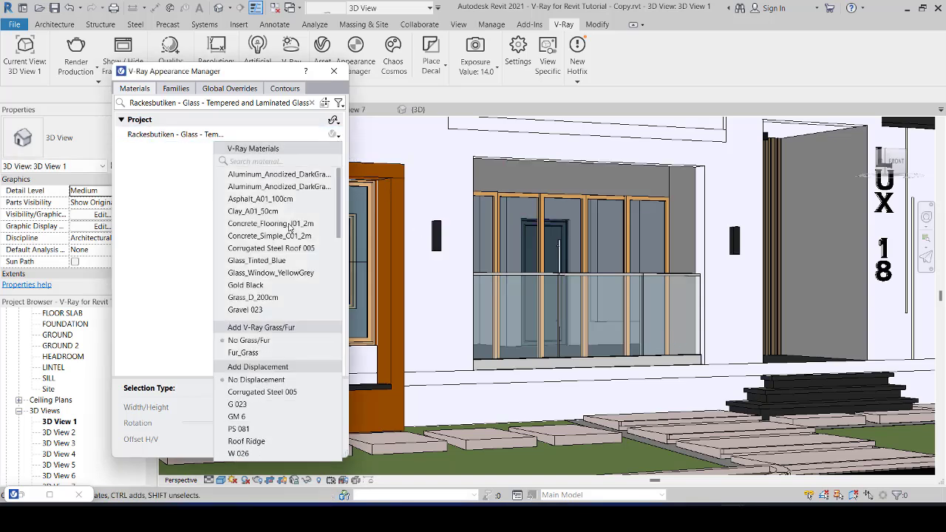
pyautogui.click(260, 264)
# - Sample the handrail of the balcony railing and assign it the V-Ray material Aluminum_Anodized_DarkGray_Window
pyautogui.click(325, 103)
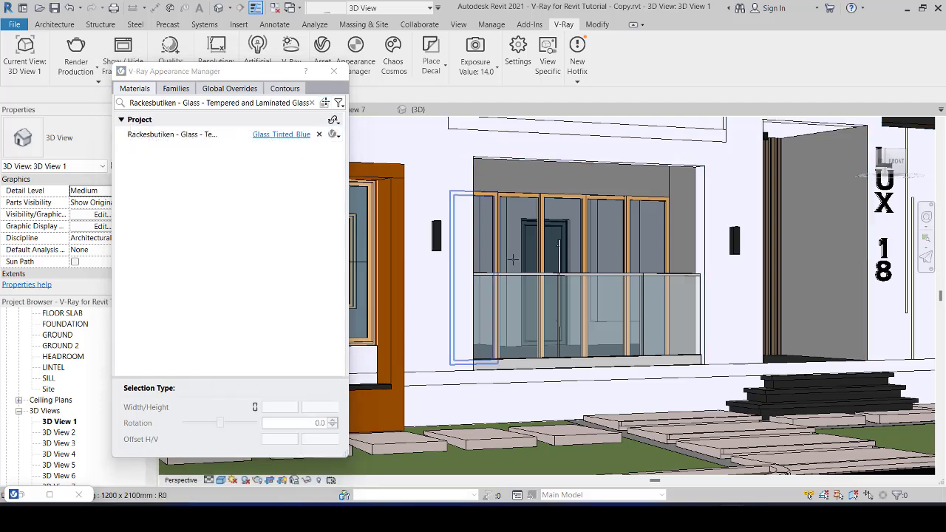
pyautogui.scroll(6, 513, 259)
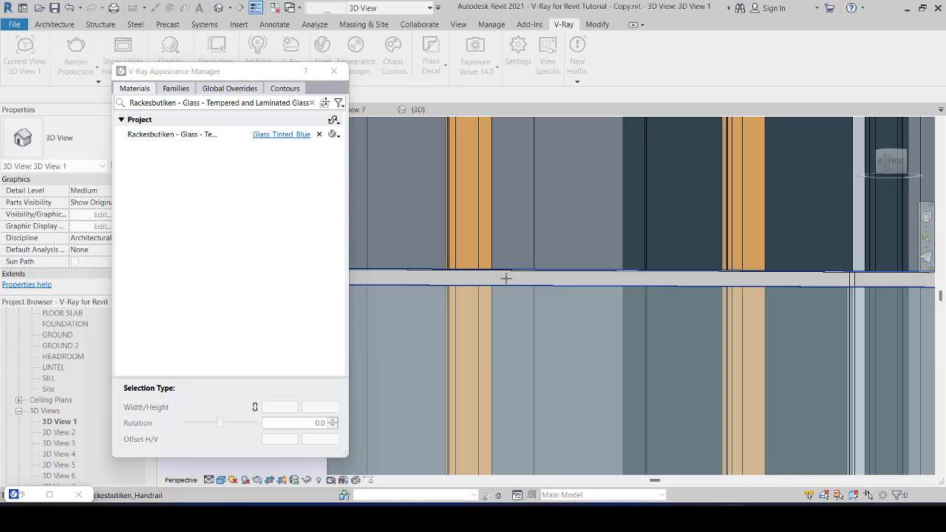
pyautogui.click(506, 278)
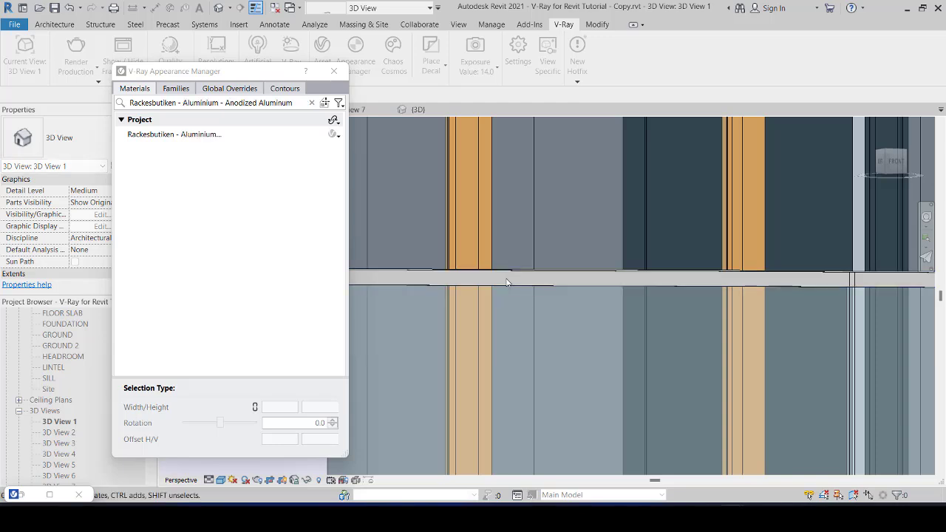
pyautogui.click(340, 138)
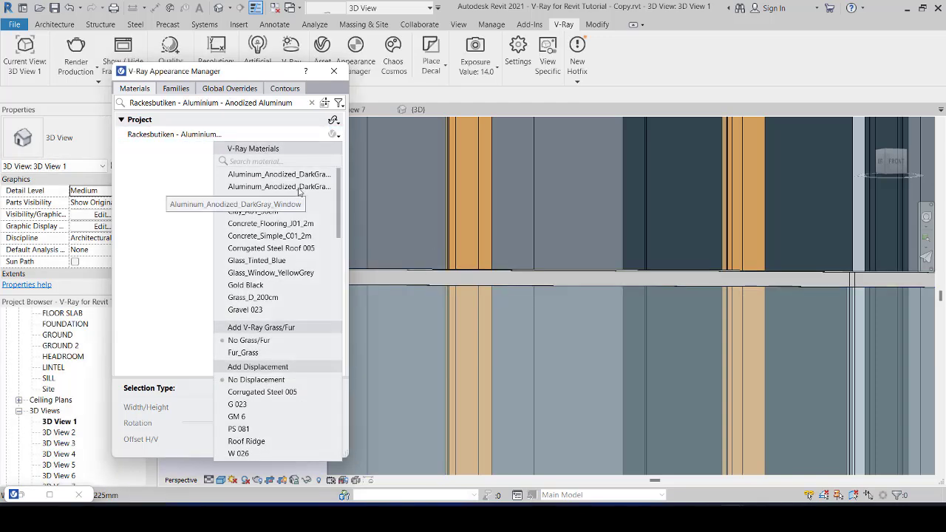
pyautogui.click(300, 189)
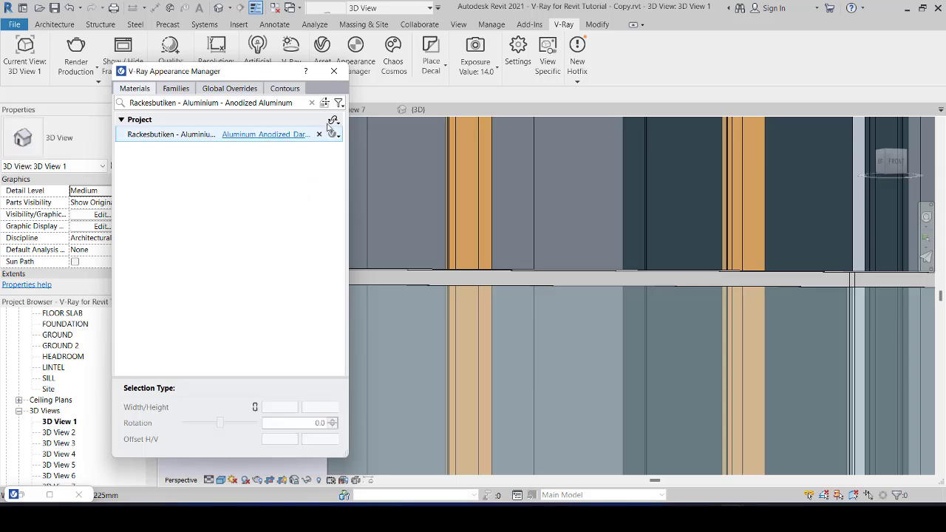
# - Sample the metal base rail of the balcony railing to check its V-Ray material
pyautogui.click(334, 119)
pyautogui.scroll(-5, 555, 256)
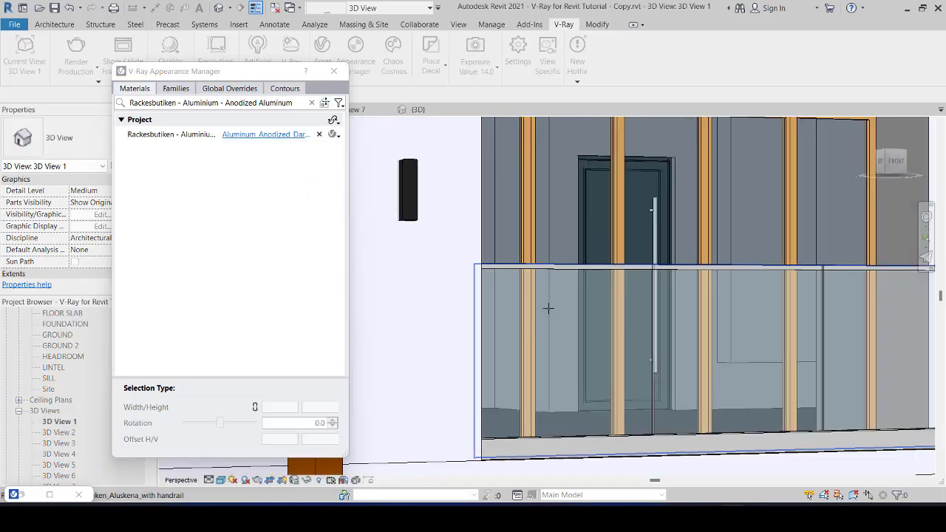
pyautogui.scroll(4, 529, 451)
pyautogui.click(529, 451)
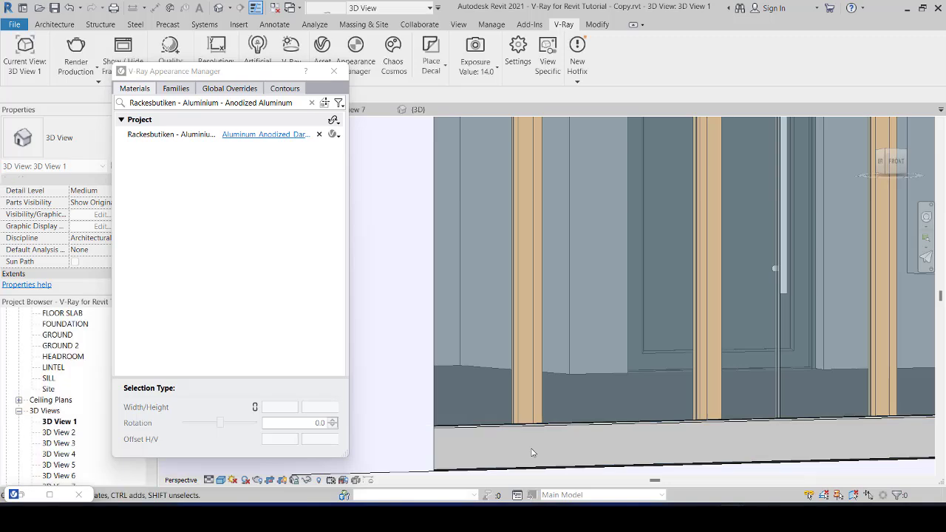
# - Sample the glass of the window inside the orange frame and check the V-Ray material assigned to Glass
pyautogui.click(325, 104)
pyautogui.scroll(-5, 592, 256)
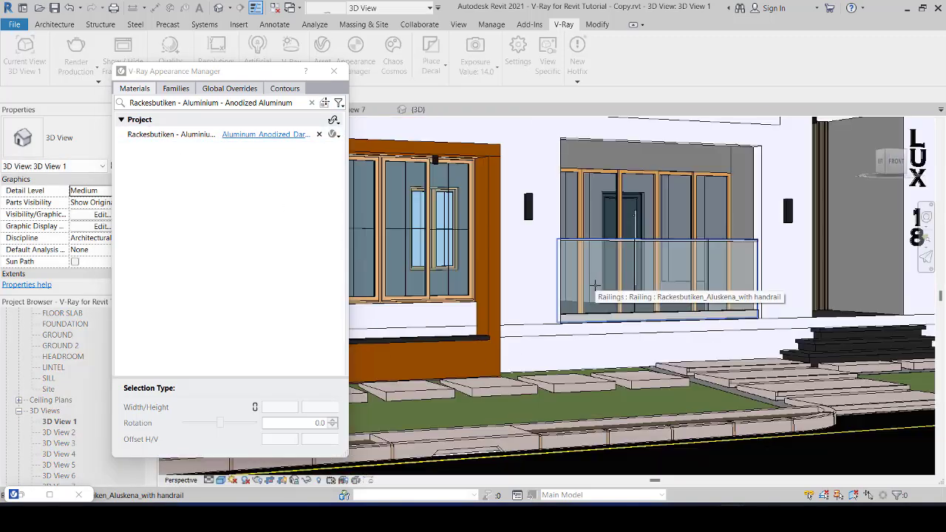
pyautogui.scroll(-3, 595, 285)
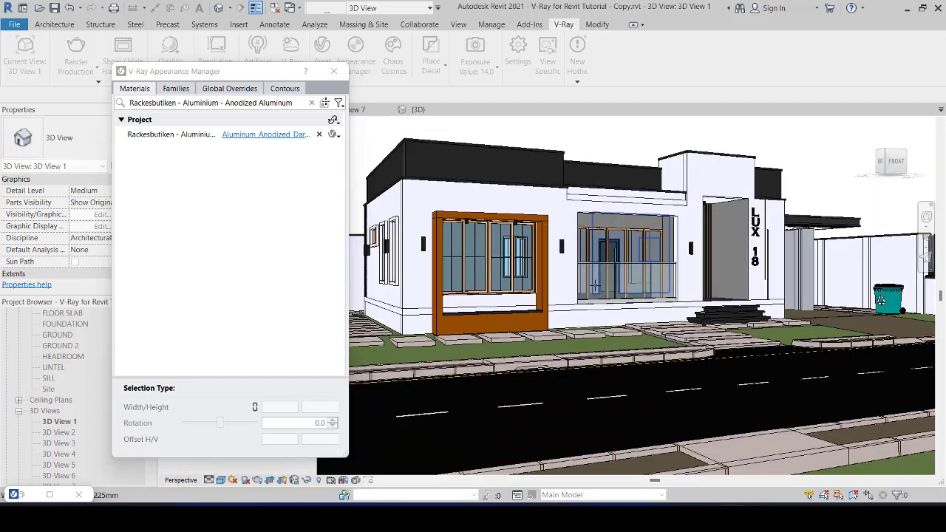
pyautogui.scroll(4, 448, 259)
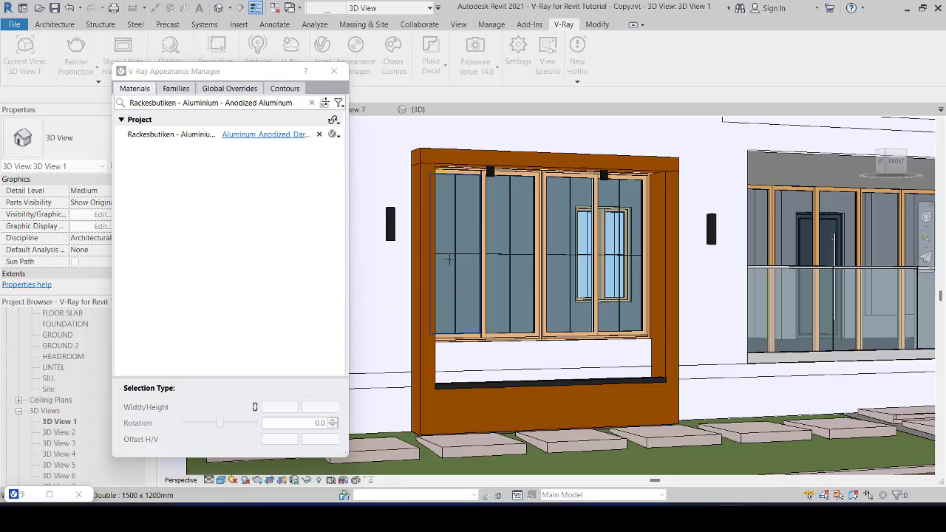
pyautogui.click(460, 219)
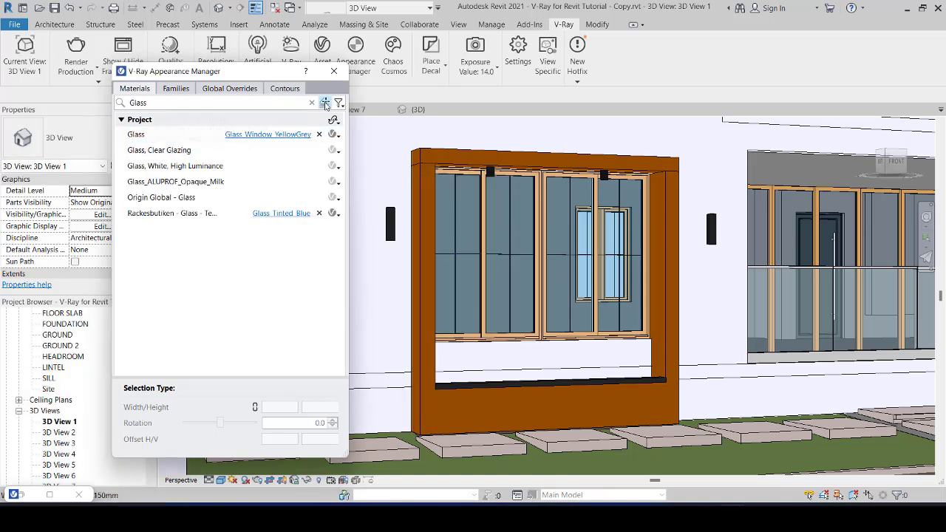
pyautogui.click(278, 161)
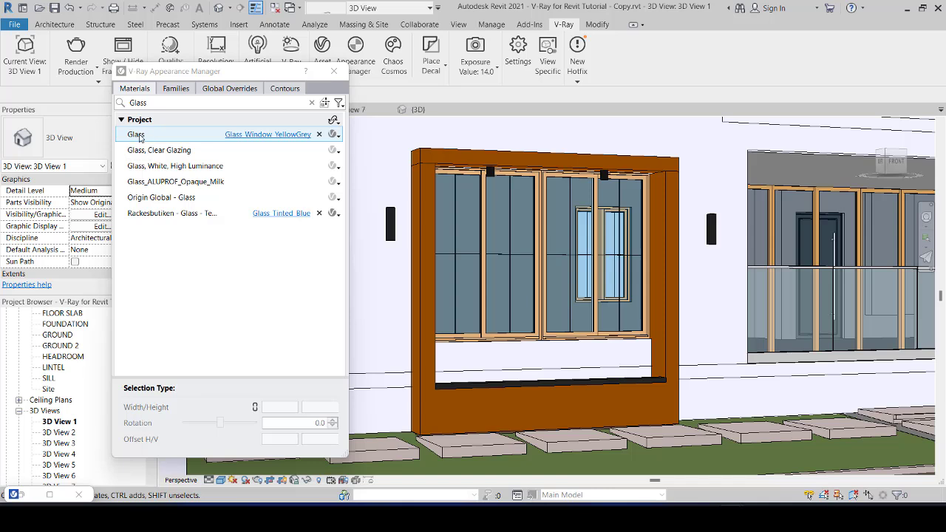
pyautogui.click(324, 102)
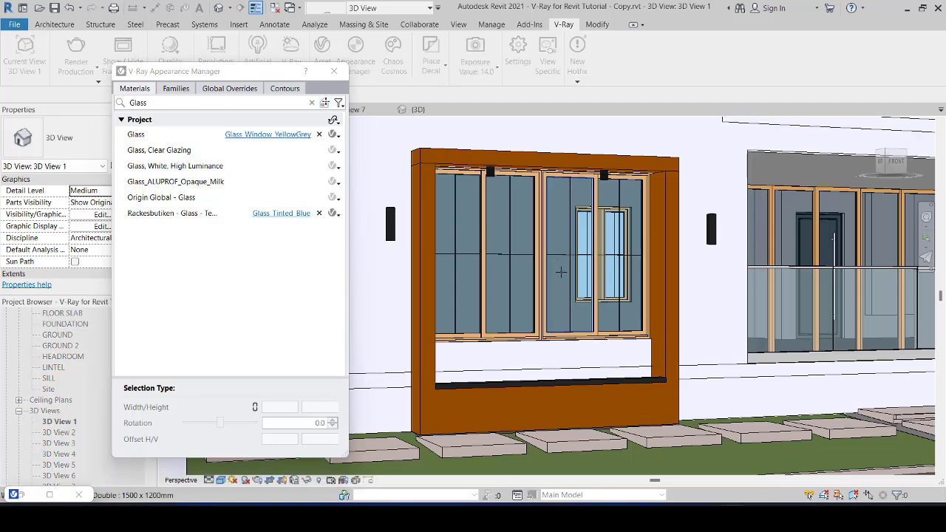
# - Sample the white ceiling beneath the side canopy and check the V-Ray material and texture size assigned to Ceiling White
pyautogui.scroll(-5, 560, 272)
pyautogui.scroll(3, 564, 307)
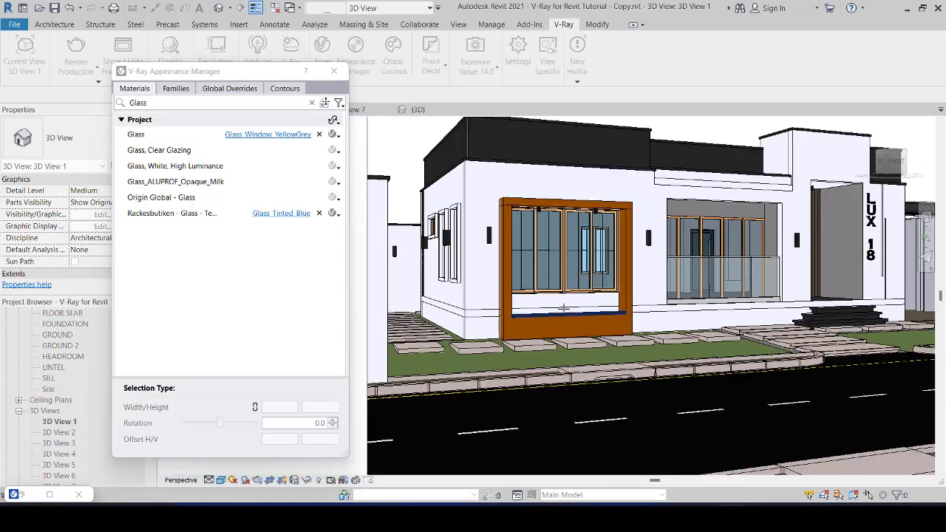
pyautogui.scroll(-1, 475, 369)
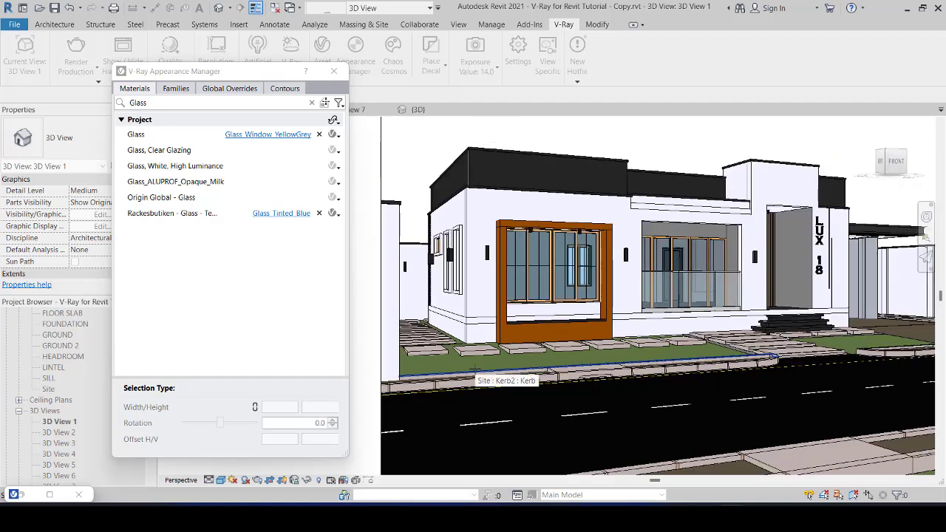
pyautogui.scroll(-3, 474, 369)
pyautogui.scroll(4, 783, 348)
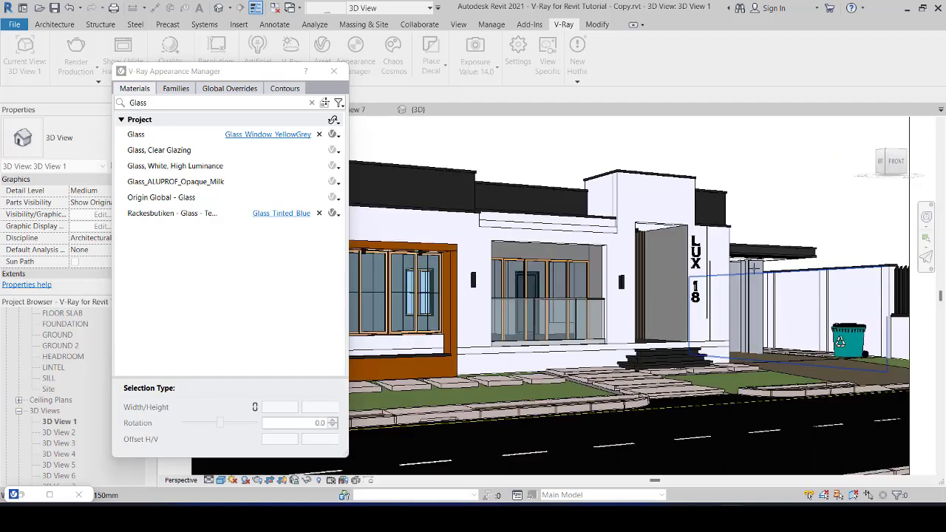
pyautogui.scroll(5, 793, 287)
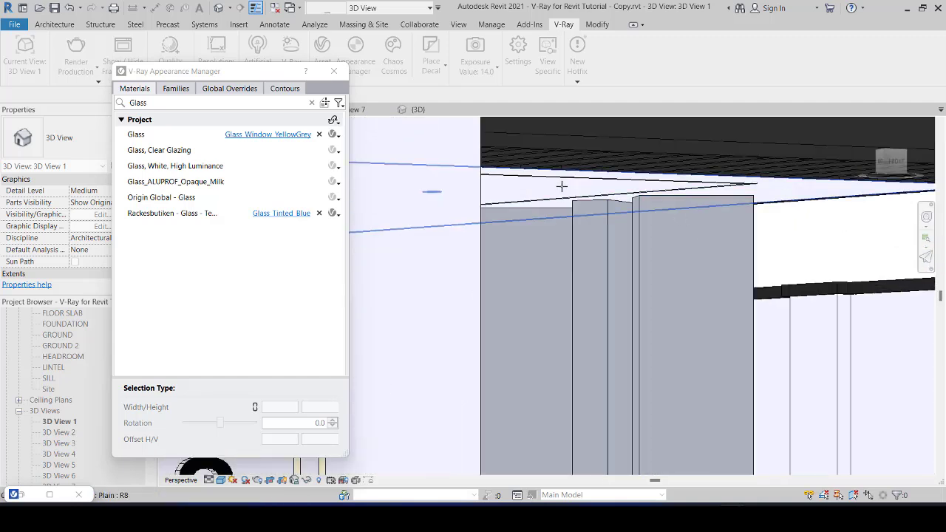
pyautogui.click(562, 186)
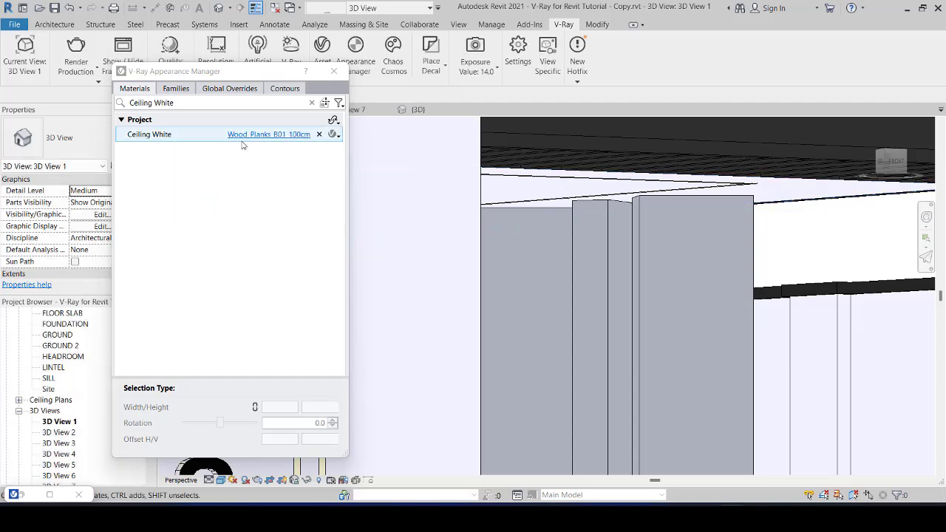
pyautogui.click(203, 140)
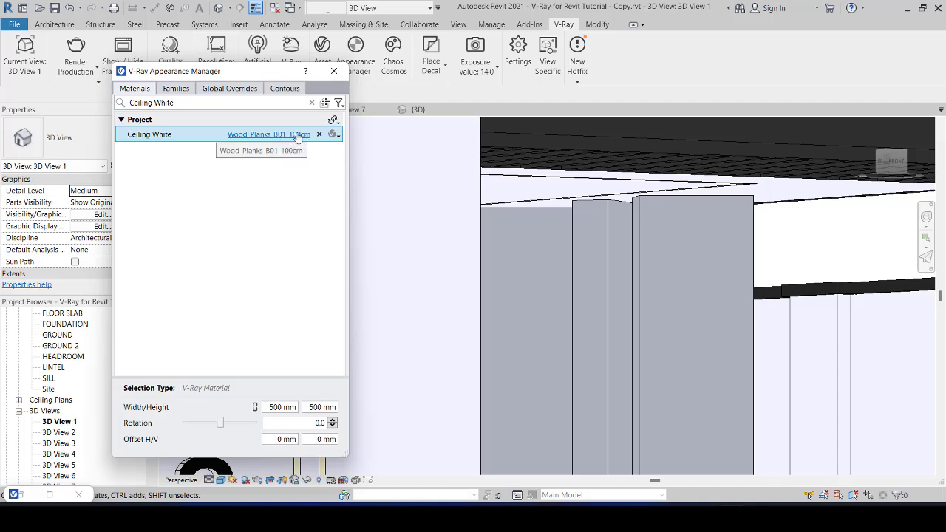
# - Sample the dark edge of the side canopy roof and check the V-Ray material and texture size assigned to Casing
pyautogui.click(325, 103)
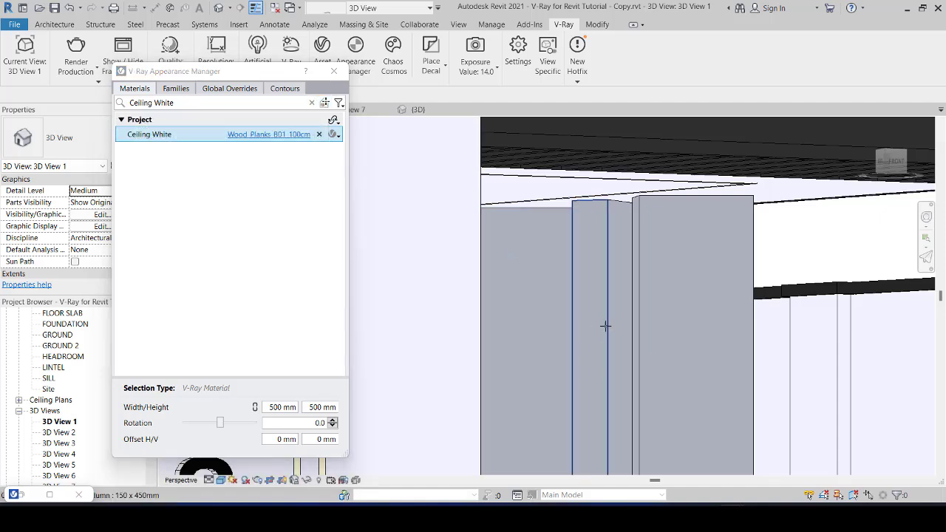
pyautogui.scroll(-3, 606, 326)
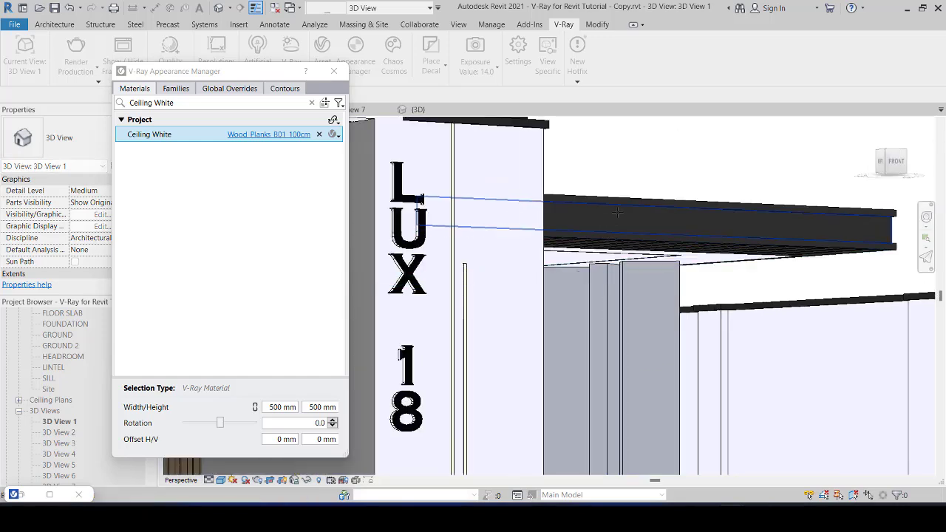
pyautogui.click(617, 210)
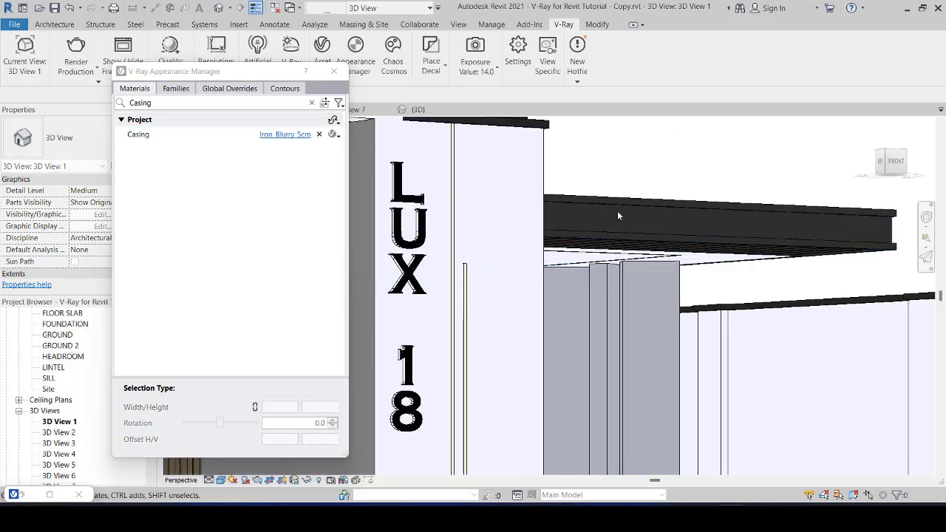
pyautogui.click(200, 142)
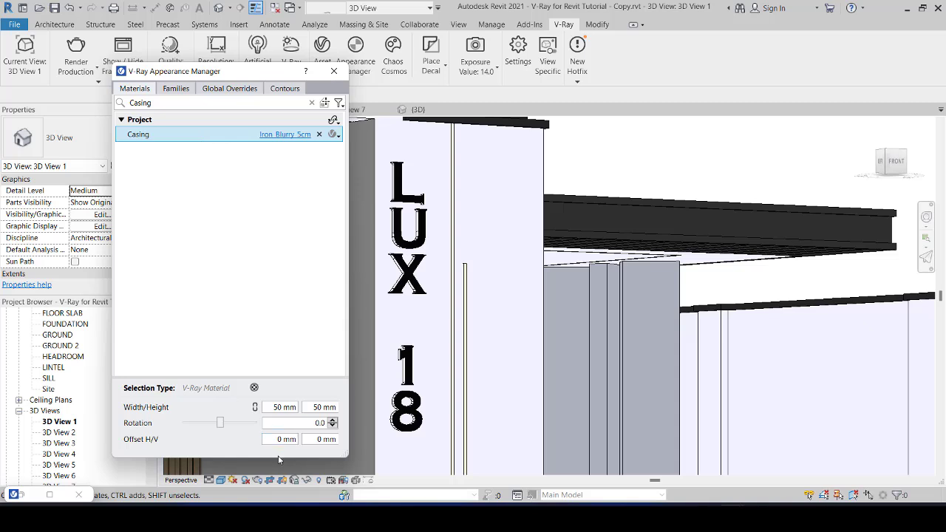
# - Sample the dark vertical bars on the boundary fence and check the V-Ray material and texture size assigned to Burglar
pyautogui.click(325, 103)
pyautogui.scroll(-5, 604, 400)
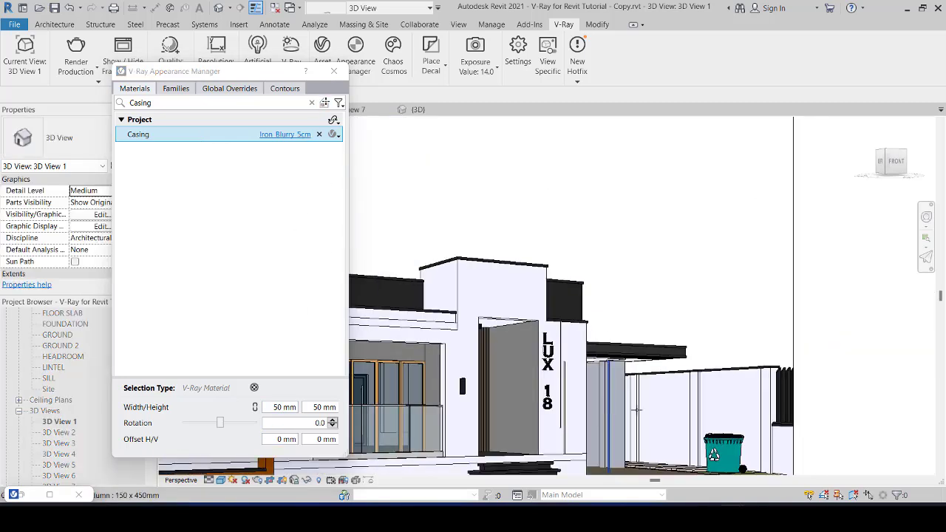
pyautogui.moveTo(724, 396); pyautogui.dragTo(666, 364, button='middle')
pyautogui.scroll(8, 666, 364)
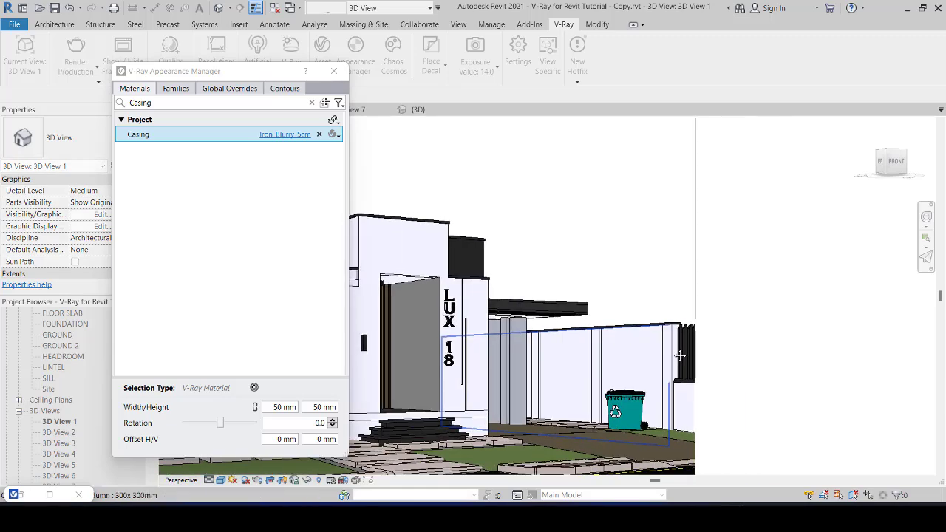
pyautogui.click(692, 356)
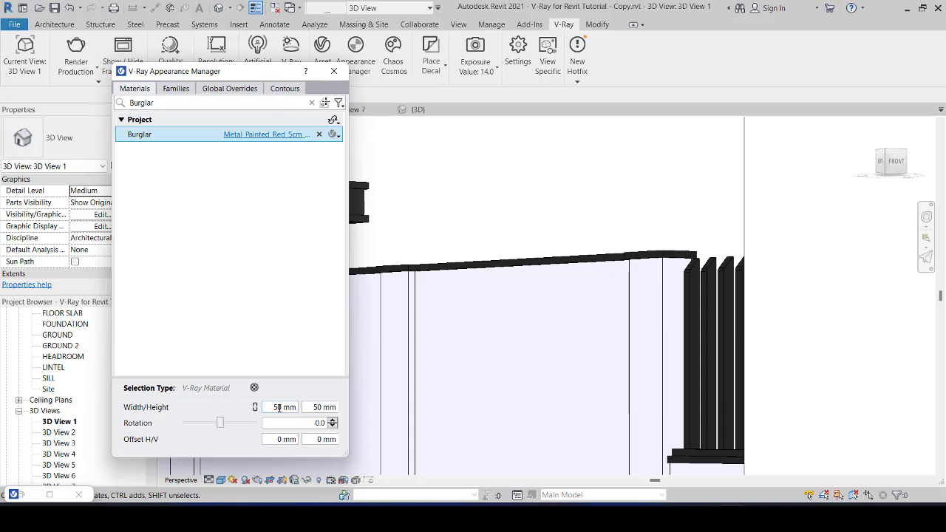
# - Sample the road surface to check the V-Ray material of Asphalt, Bitumen, and close the V-Ray Appearance Manager
pyautogui.click(326, 103)
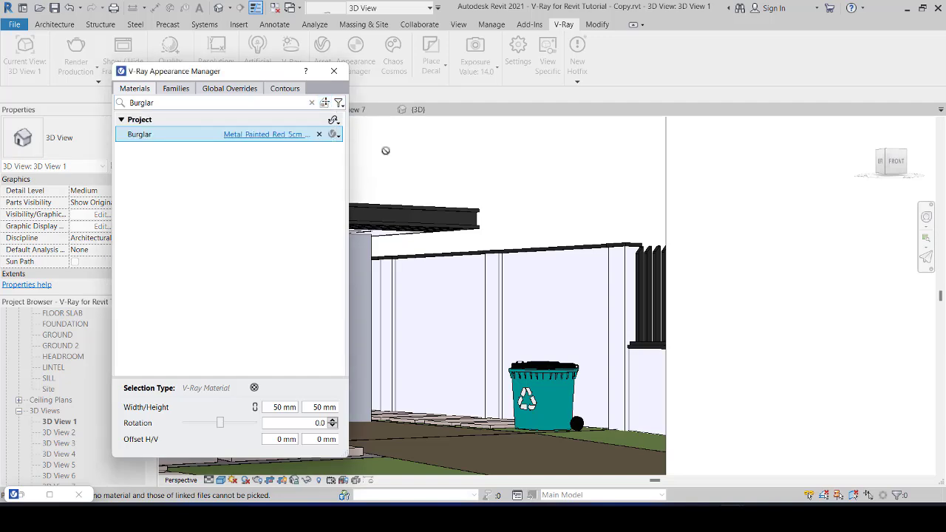
pyautogui.scroll(-6, 557, 304)
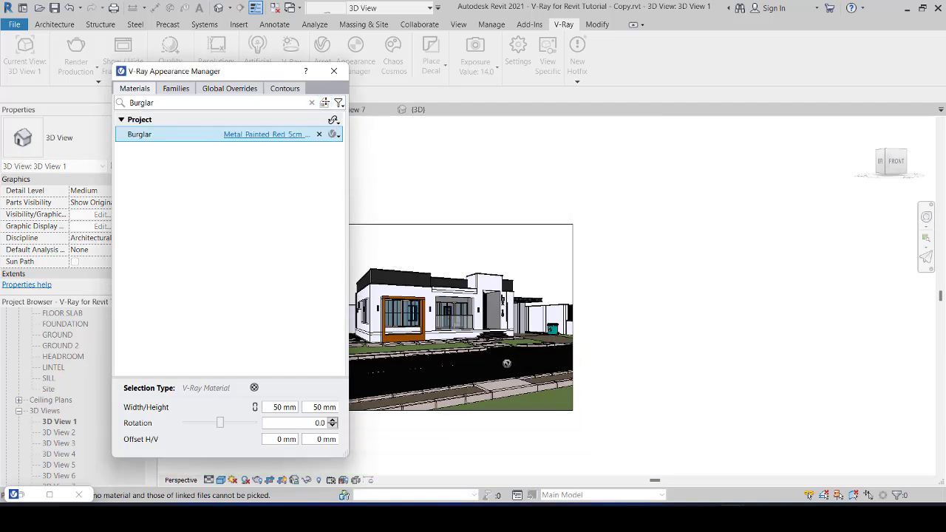
pyautogui.moveTo(514, 370); pyautogui.dragTo(612, 371, button='middle')
pyautogui.scroll(3, 532, 379)
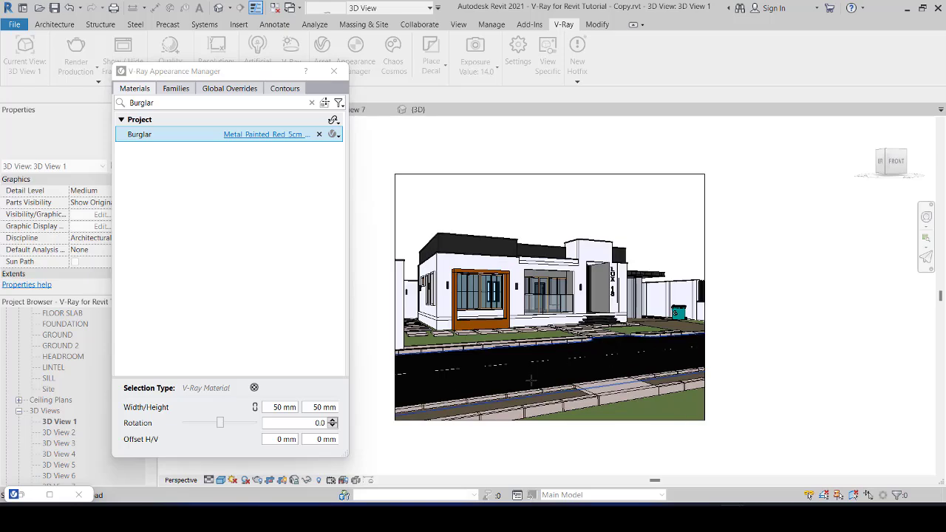
pyautogui.click(530, 380)
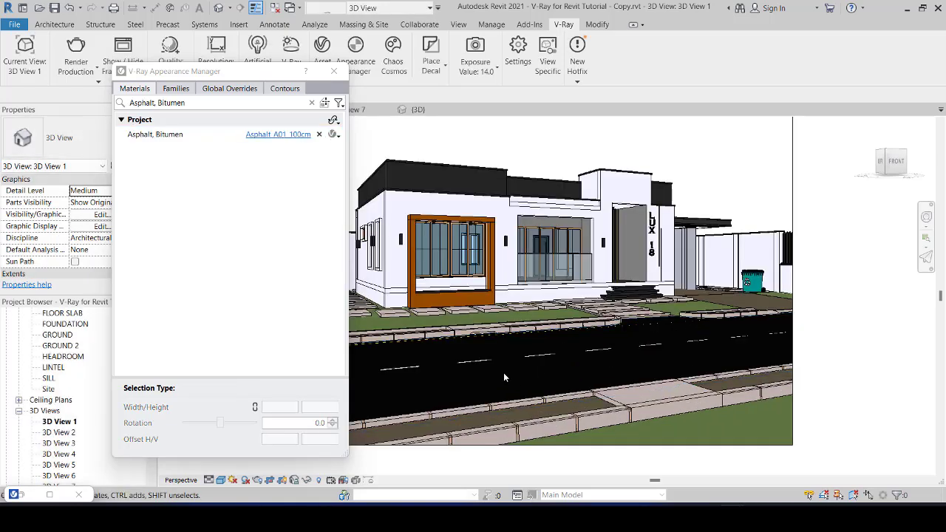
pyautogui.scroll(7, 503, 373)
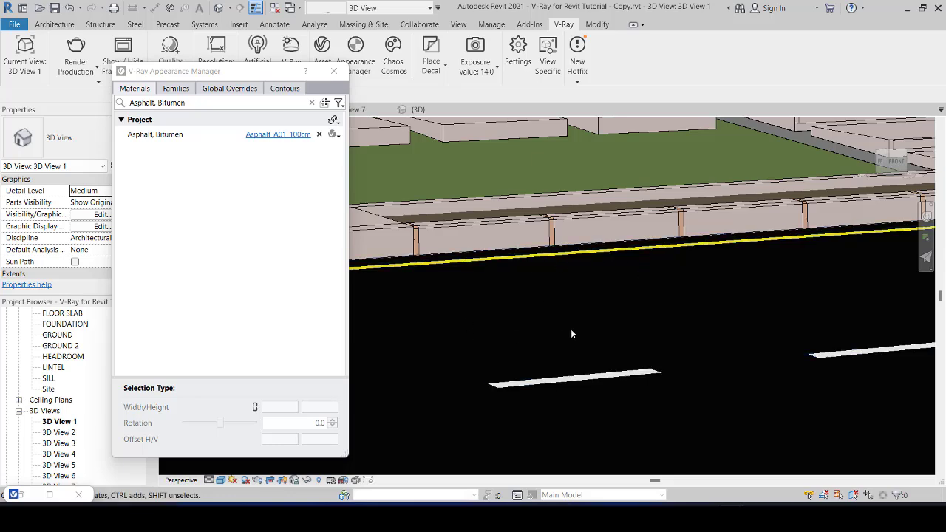
pyautogui.scroll(-8, 555, 325)
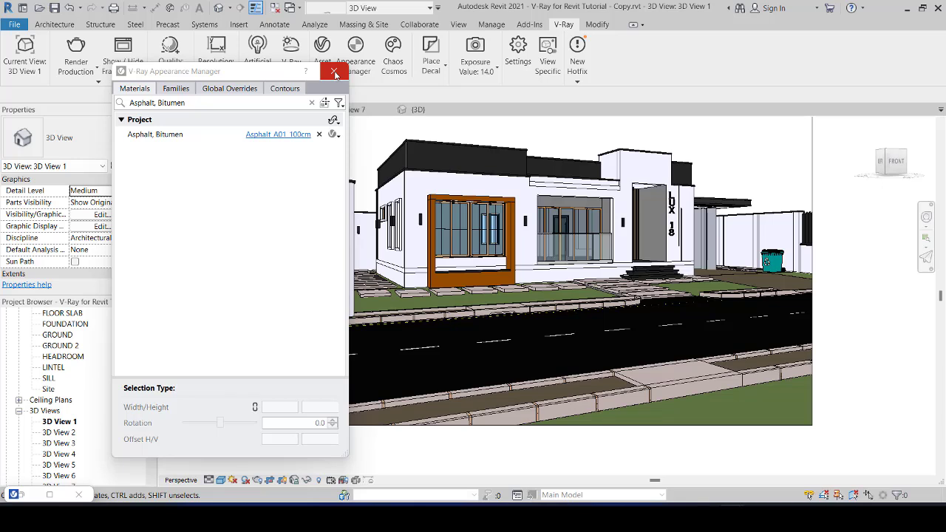
pyautogui.click(335, 74)
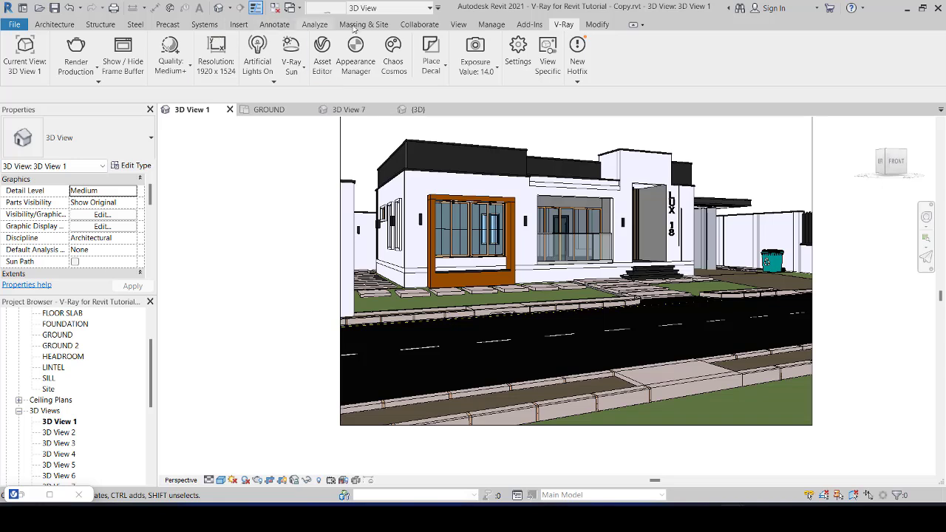
# - Open the project's Material Browser, search for "parking" and select the Parking Stripe material
pyautogui.click(491, 24)
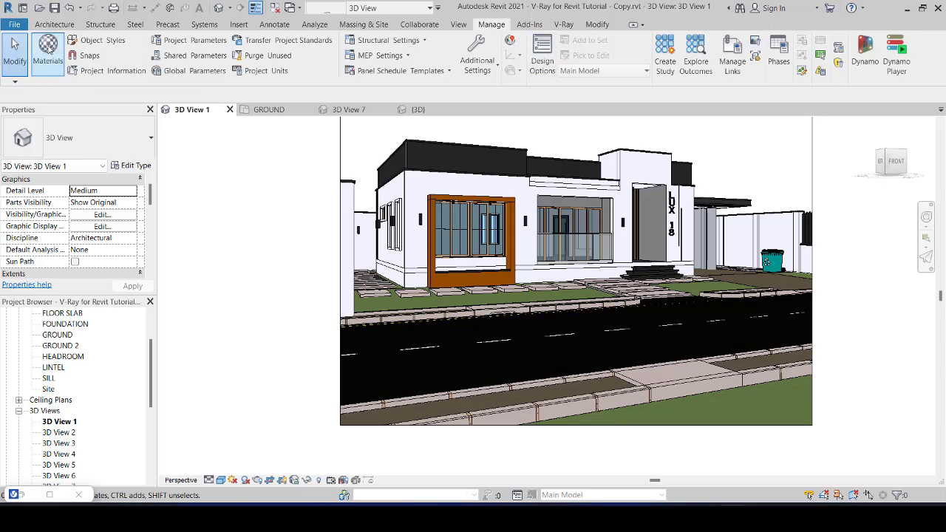
pyautogui.click(46, 47)
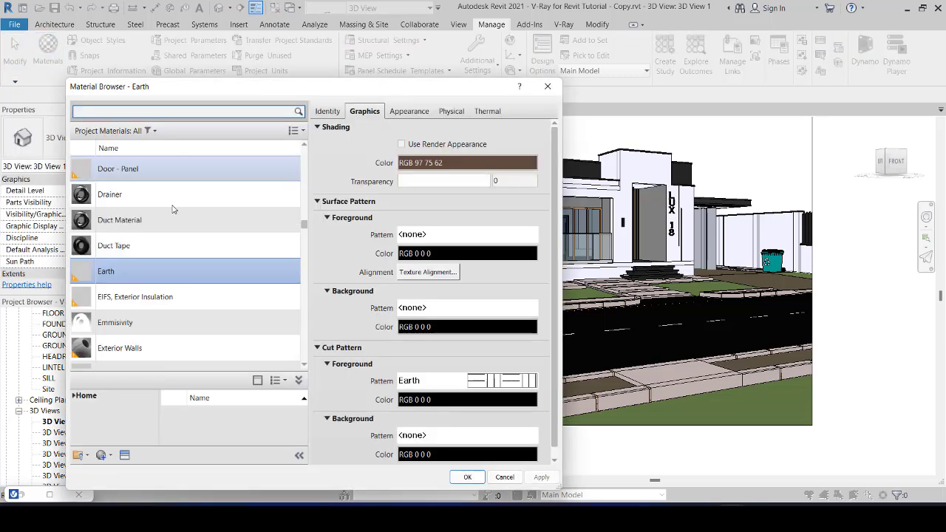
pyautogui.click(174, 195)
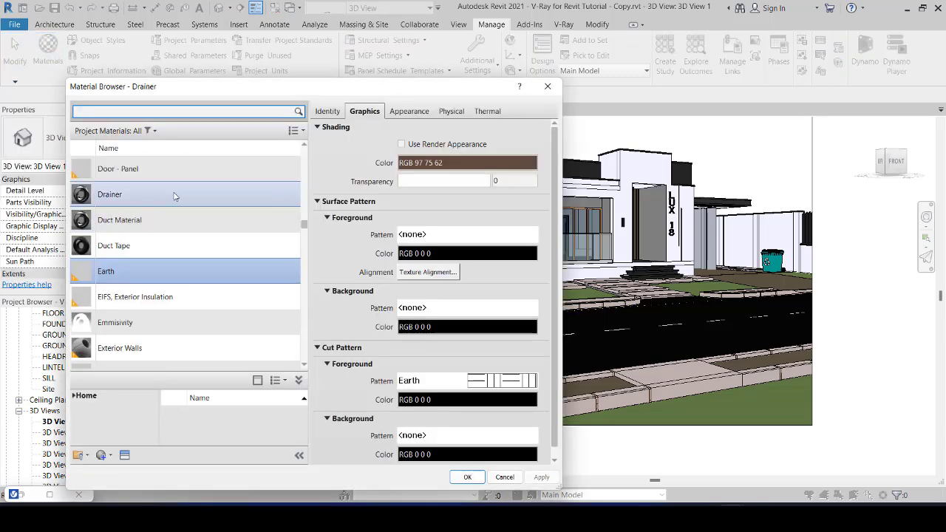
pyautogui.press('p')
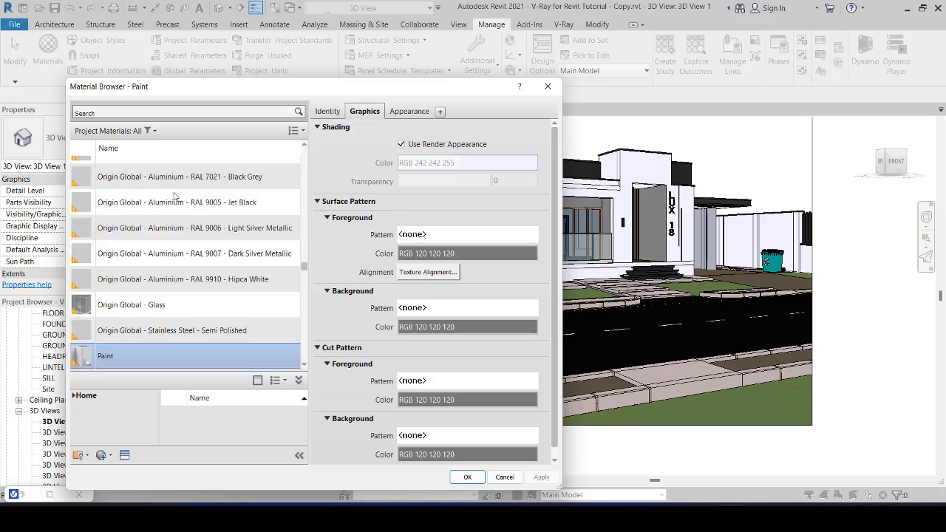
pyautogui.scroll(-3, 206, 308)
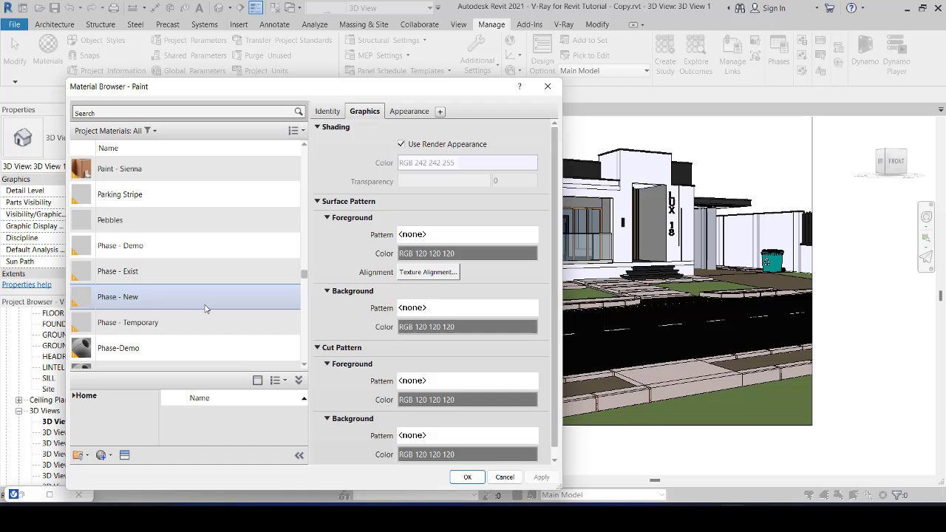
pyautogui.scroll(-4, 206, 309)
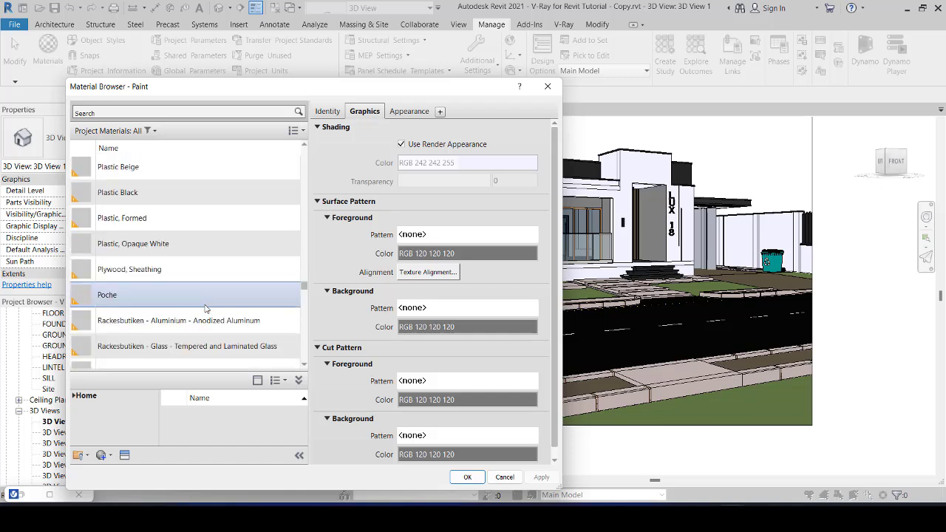
pyautogui.scroll(-2, 206, 309)
pyautogui.scroll(1, 192, 244)
pyautogui.click(146, 111)
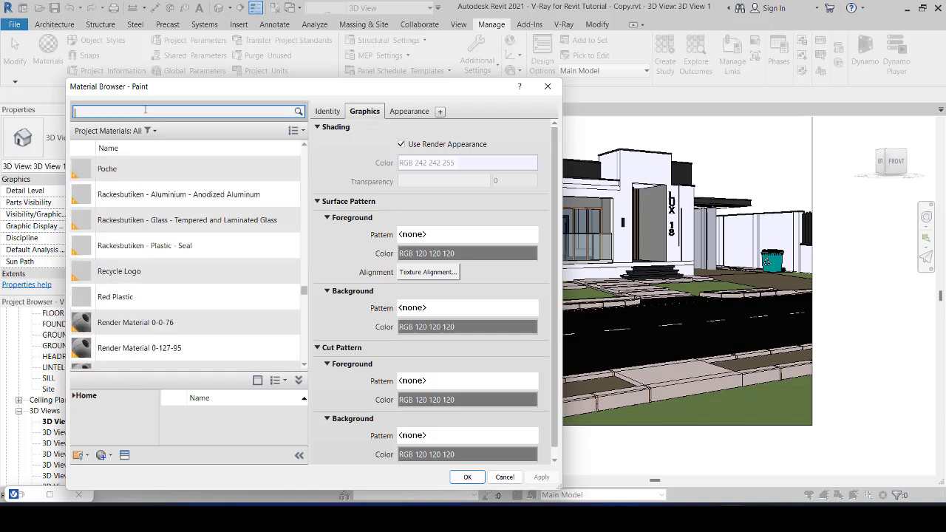
pyautogui.write('parking')
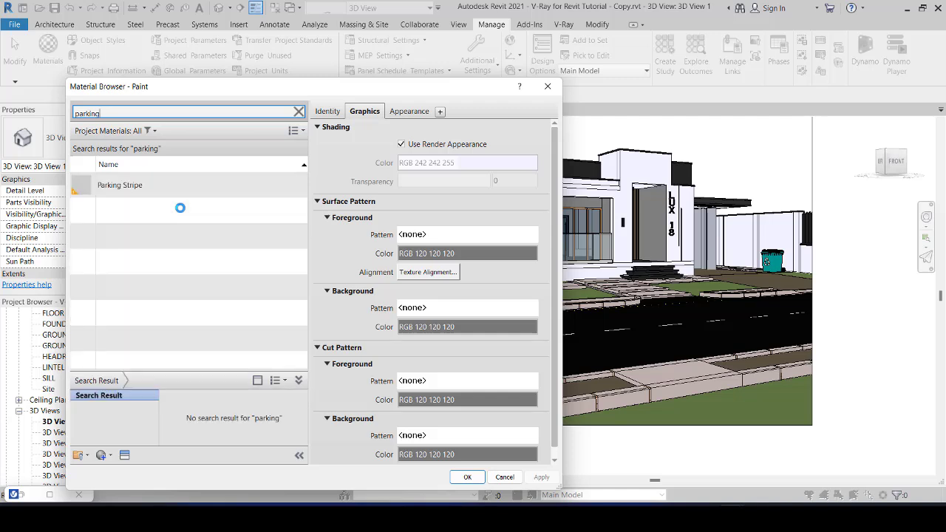
pyautogui.click(184, 191)
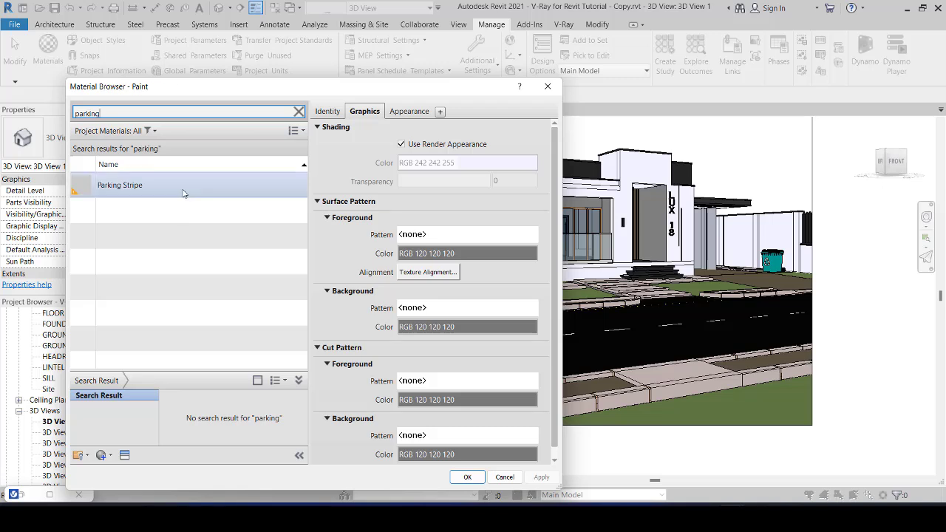
# - Change the wall paint color in the Parking Stripe material's appearance to a lighter yellow, RGB 233 230 90
pyautogui.click(408, 112)
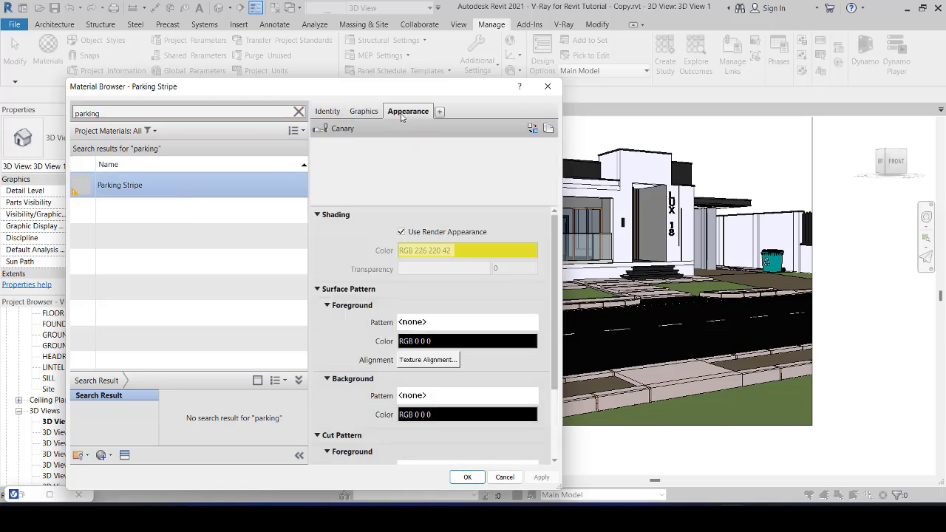
pyautogui.click(483, 249)
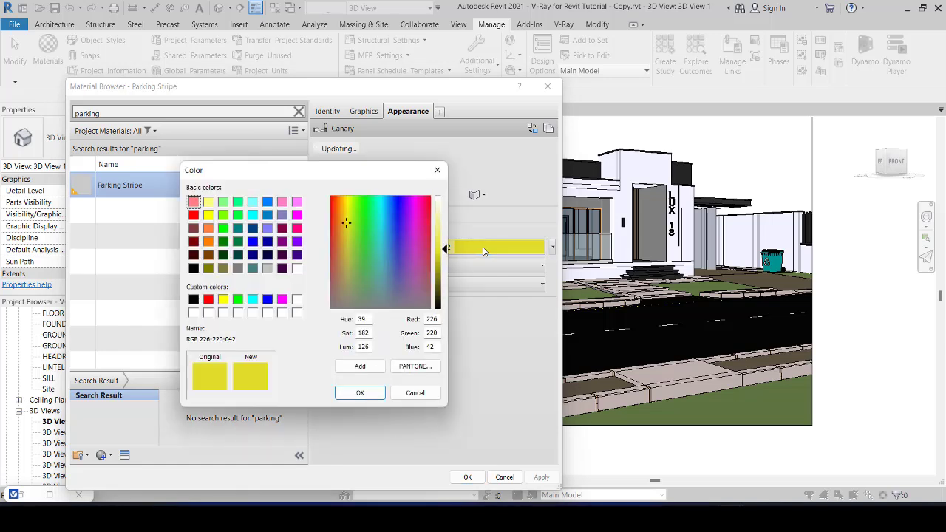
pyautogui.moveTo(440, 251); pyautogui.dragTo(442, 238)
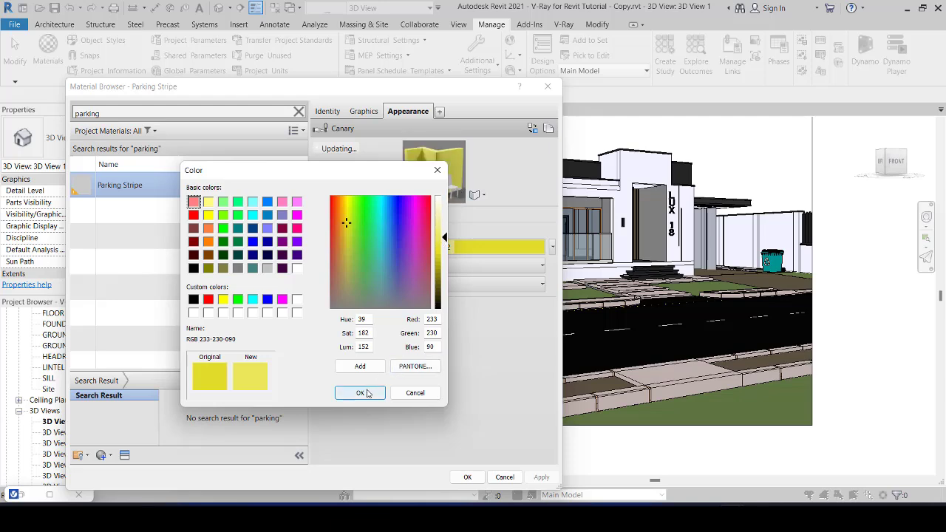
pyautogui.click(360, 392)
# - Set the wall paint finish of the Parking Stripe material to Gloss, keeping the Brush application
pyautogui.click(427, 290)
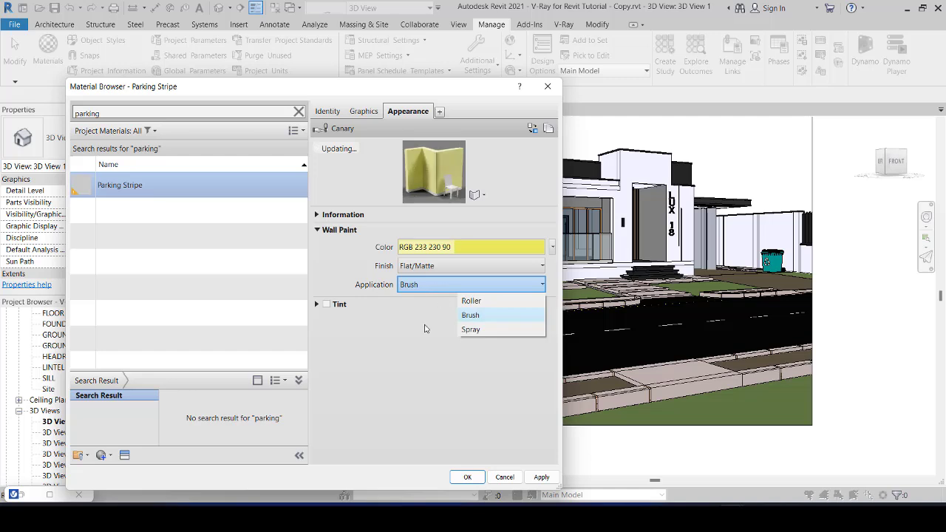
pyautogui.click(430, 285)
pyautogui.click(431, 266)
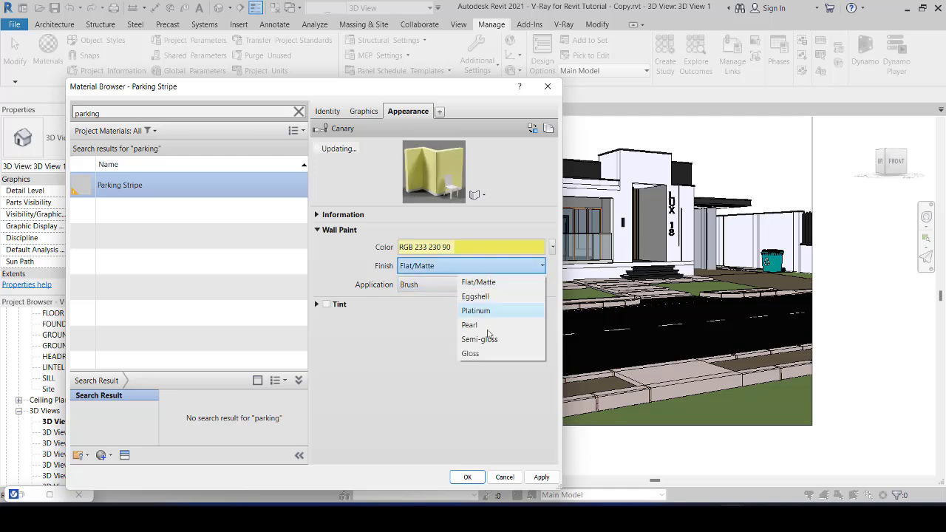
pyautogui.click(480, 354)
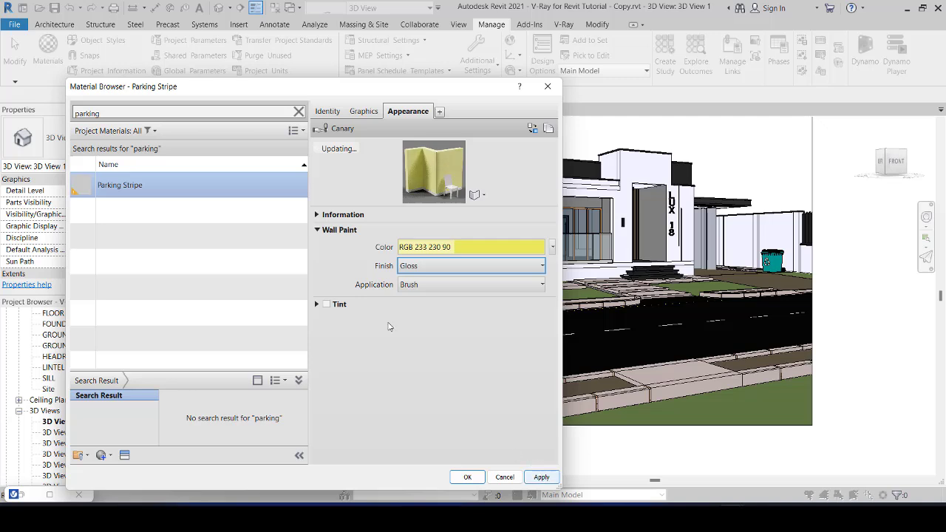
# - Clear the material search, close the Material Browser and open the road's in-place model for editing
pyautogui.click(299, 112)
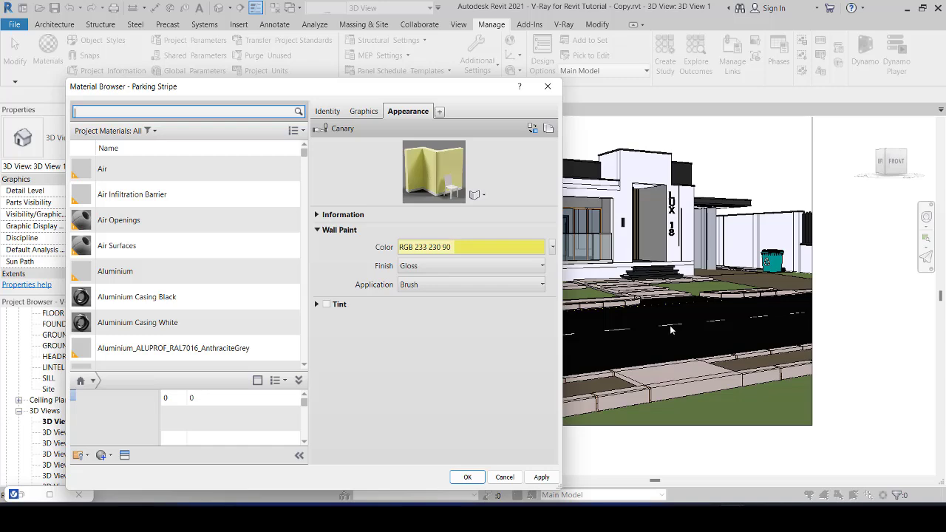
pyautogui.click(547, 87)
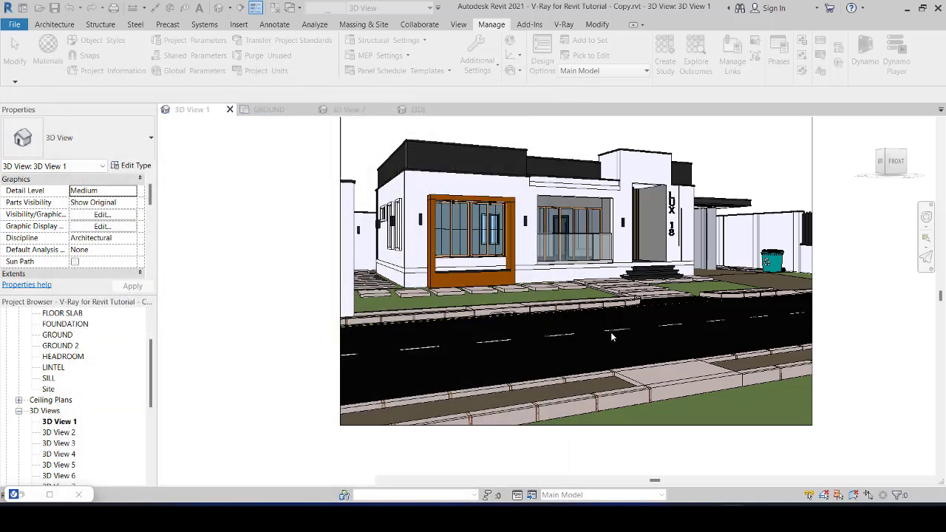
pyautogui.scroll(5, 619, 332)
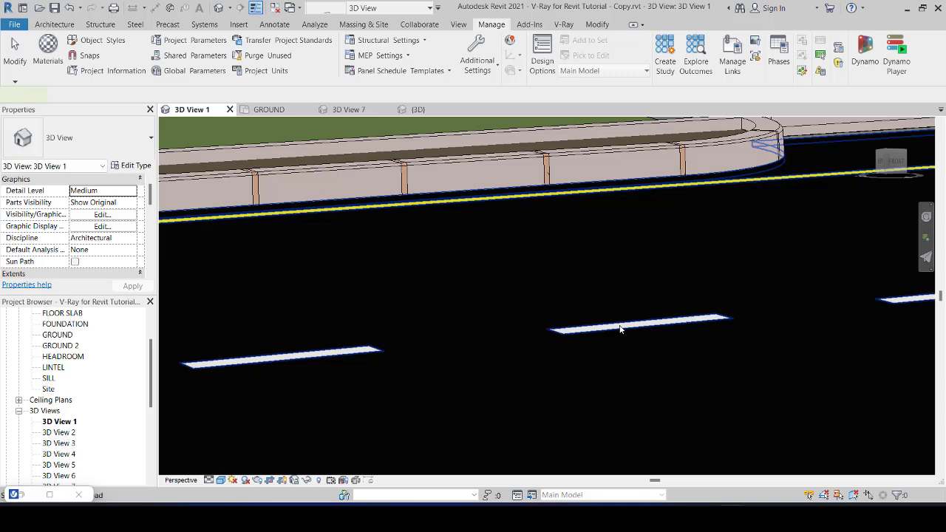
pyautogui.click(619, 329)
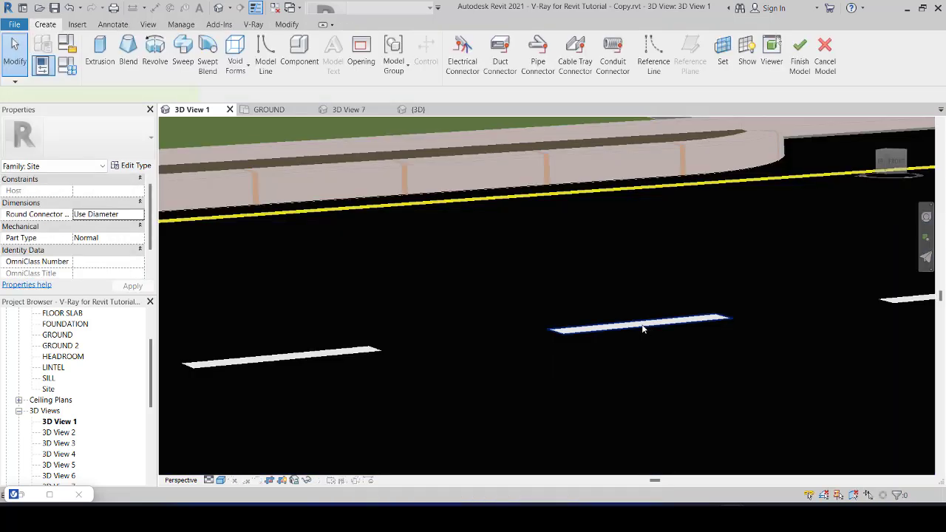
# - Select a white centre-line dash on the road and open its assigned material for editing
pyautogui.click(642, 329)
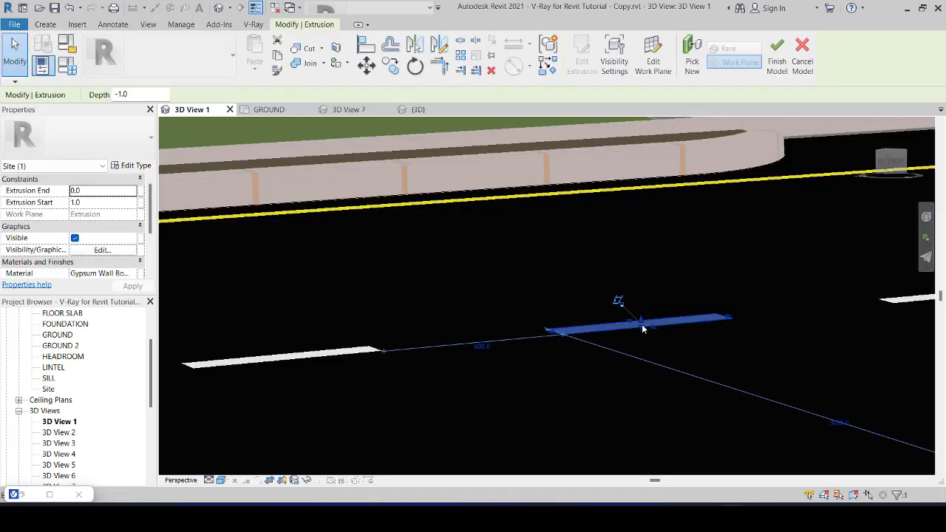
pyautogui.scroll(-1, 126, 274)
pyautogui.click(134, 250)
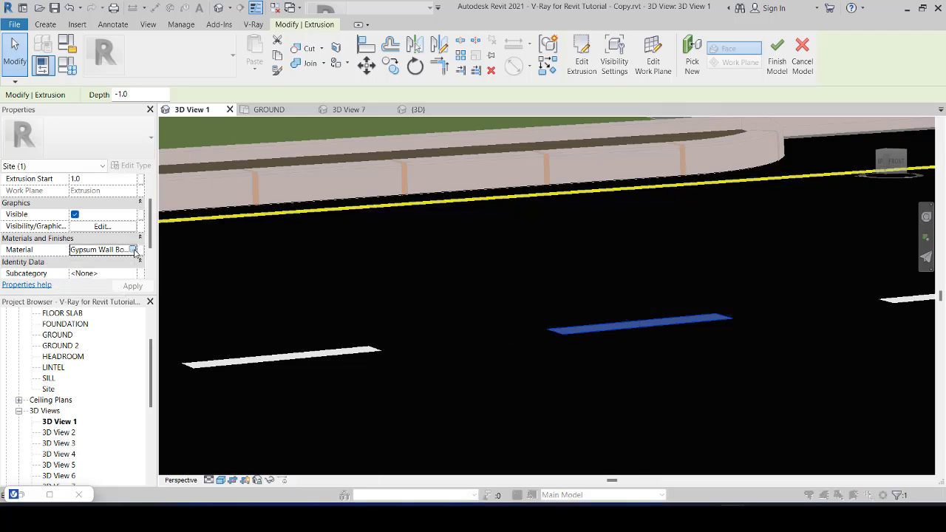
pyautogui.click(133, 250)
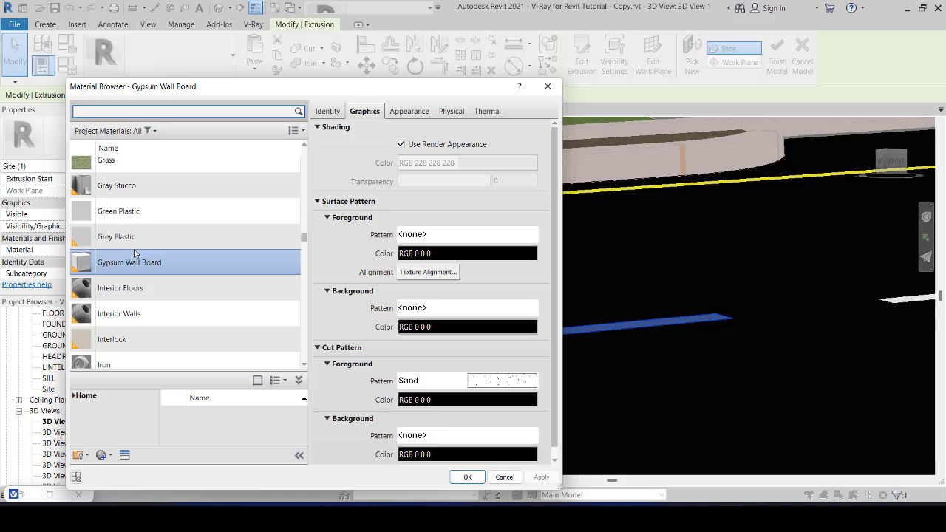
# - Set the glossiness in the Gypsum Wall Board material's appearance to 100 and accept the change
pyautogui.click(419, 111)
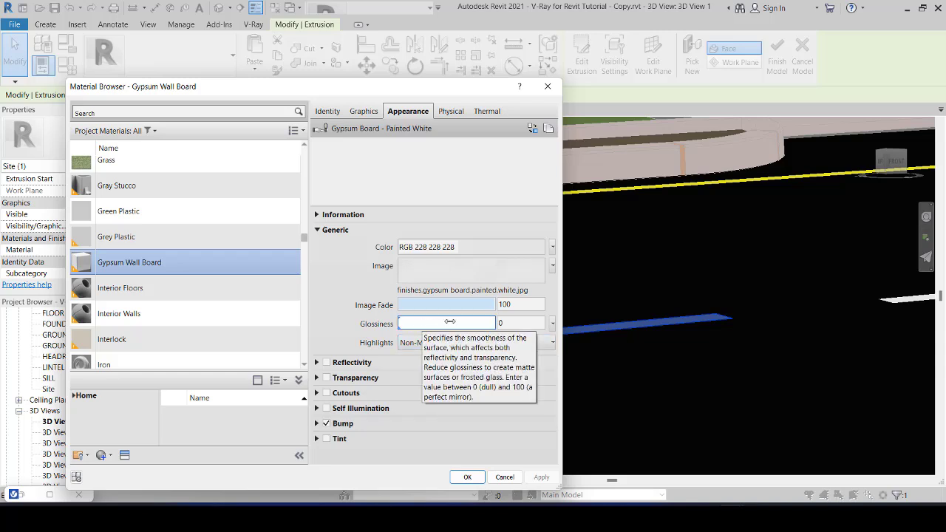
pyautogui.click(509, 323)
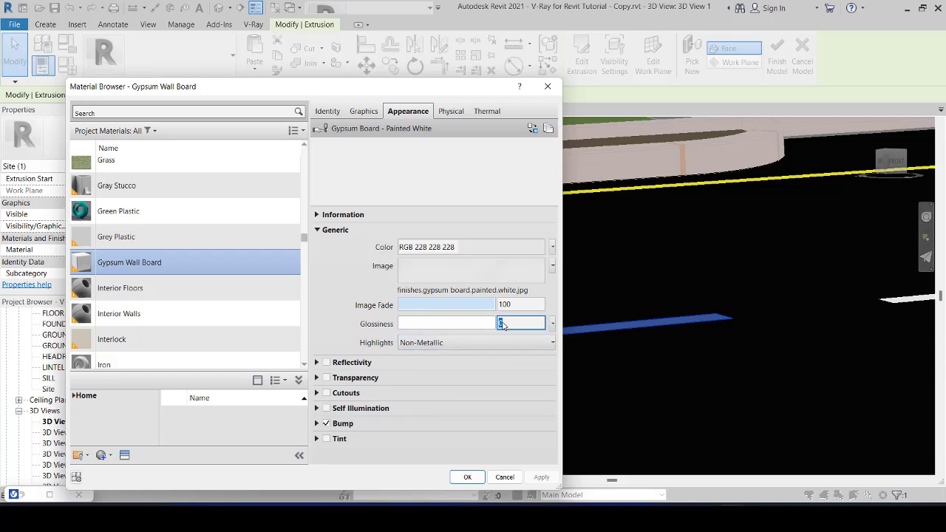
pyautogui.write('5')
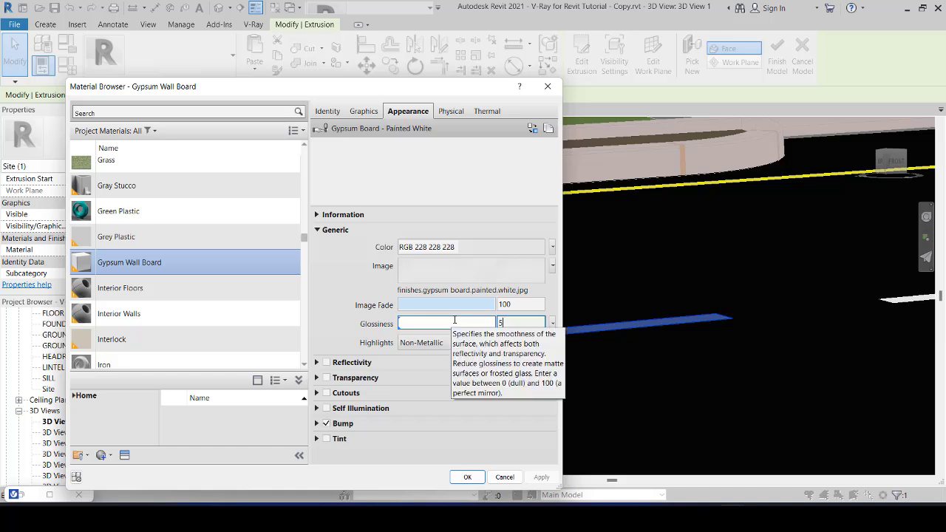
pyautogui.write('0')
pyautogui.click(342, 327)
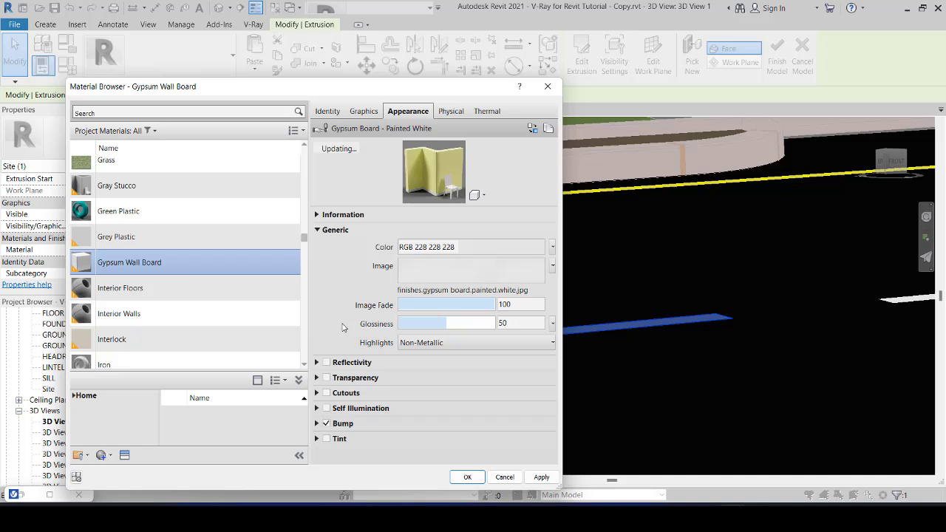
pyautogui.moveTo(446, 324); pyautogui.dragTo(510, 325)
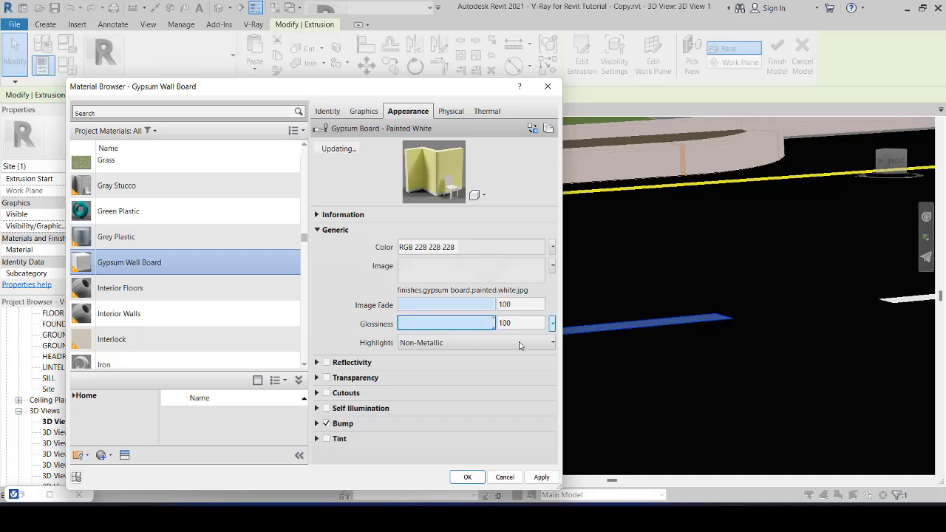
pyautogui.click(518, 324)
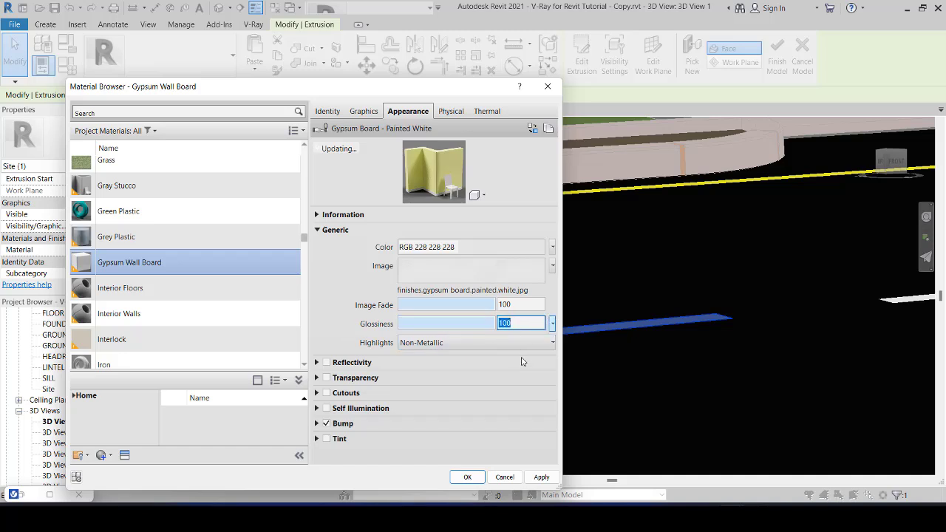
pyautogui.click(524, 325)
pyautogui.click(543, 476)
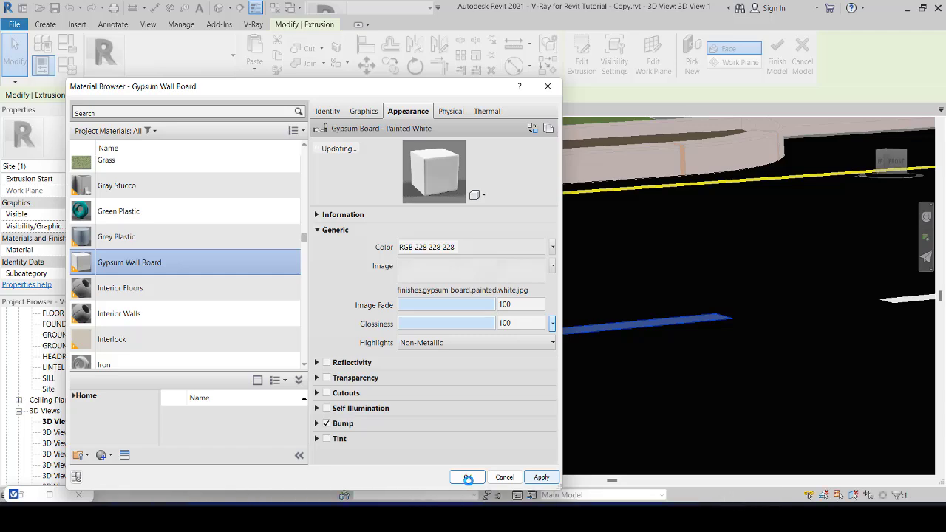
pyautogui.click(468, 478)
# - Deselect the dash and finish editing the in-place road model
pyautogui.click(507, 419)
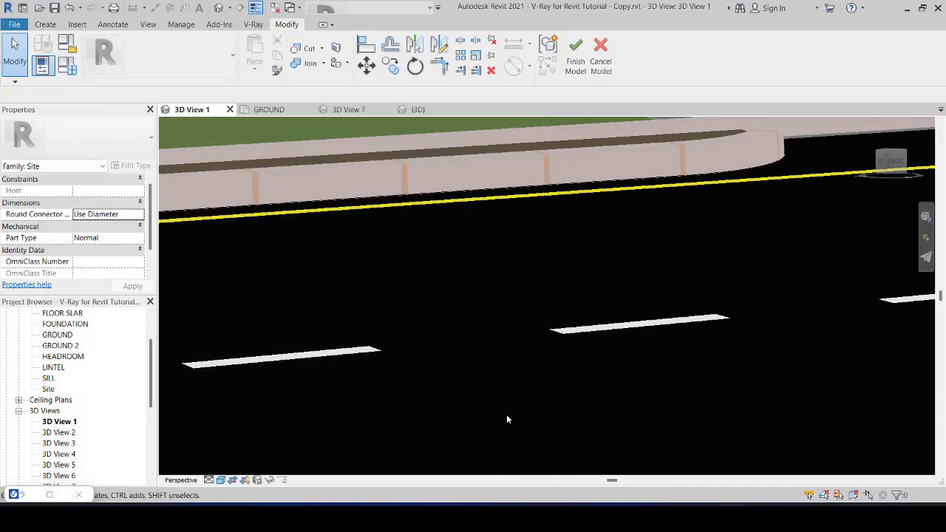
pyautogui.click(575, 53)
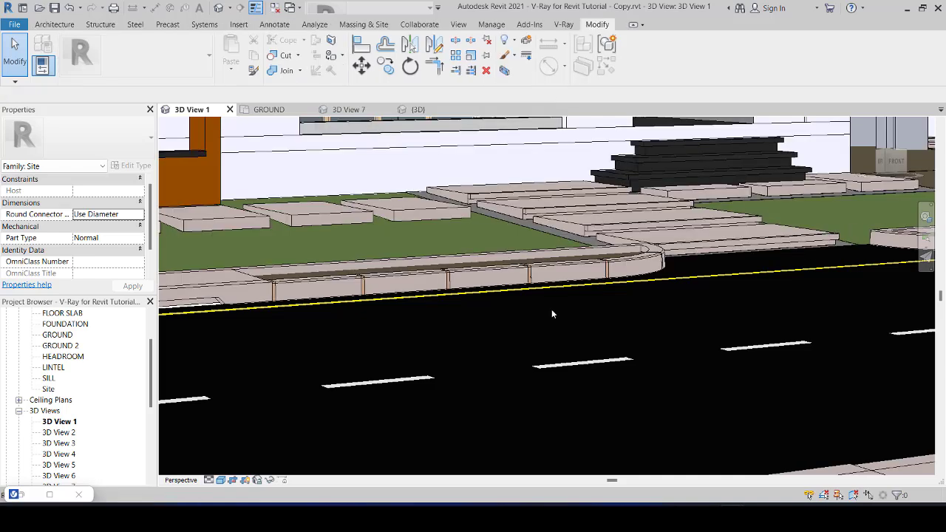
pyautogui.scroll(-3, 550, 314)
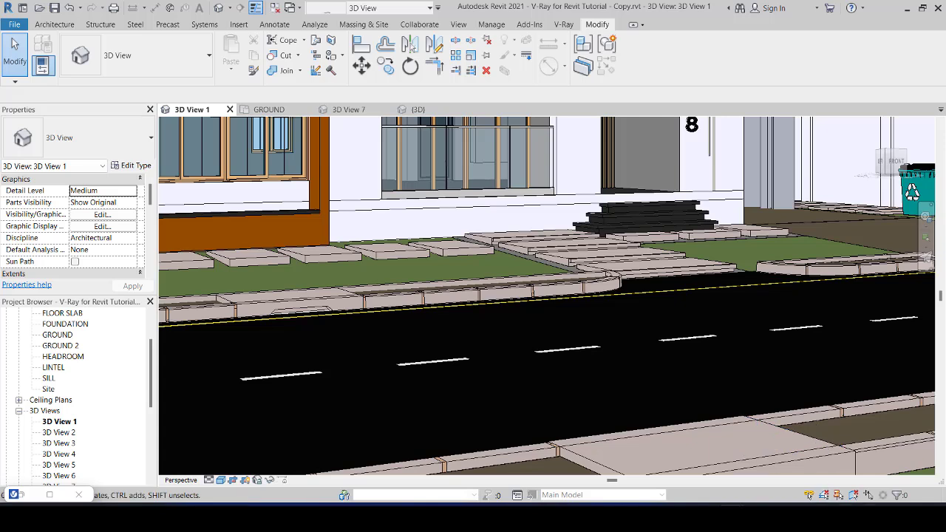
# - Connect the computer to the ERECTA-Fi wireless network
pyautogui.click(843, 518)
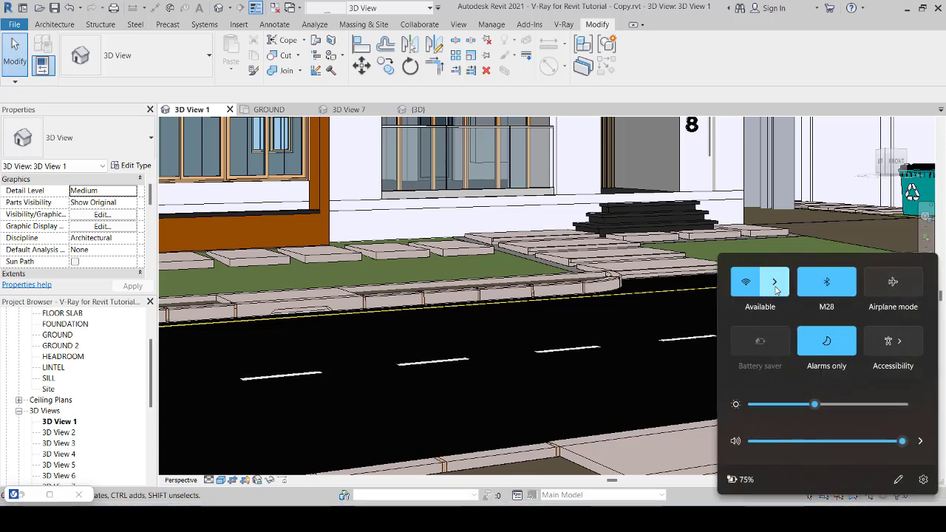
pyautogui.click(775, 287)
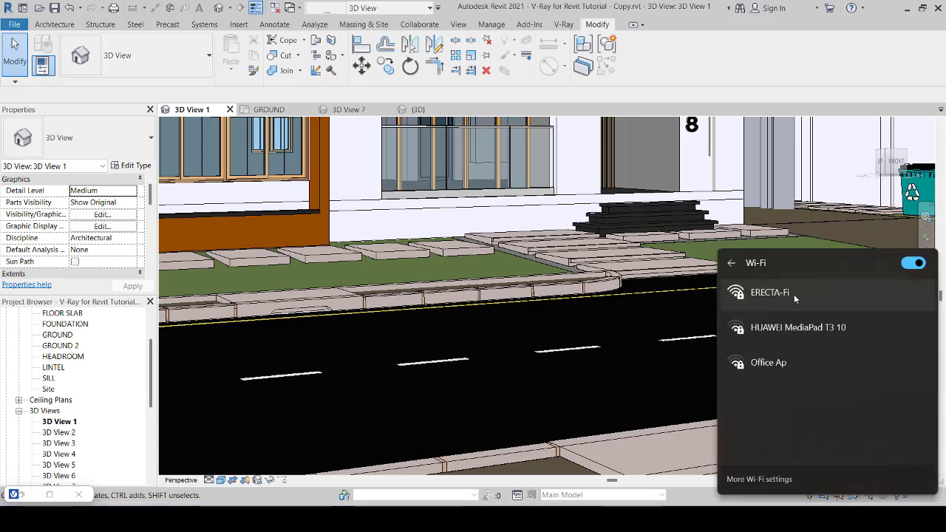
pyautogui.click(795, 296)
pyautogui.click(879, 350)
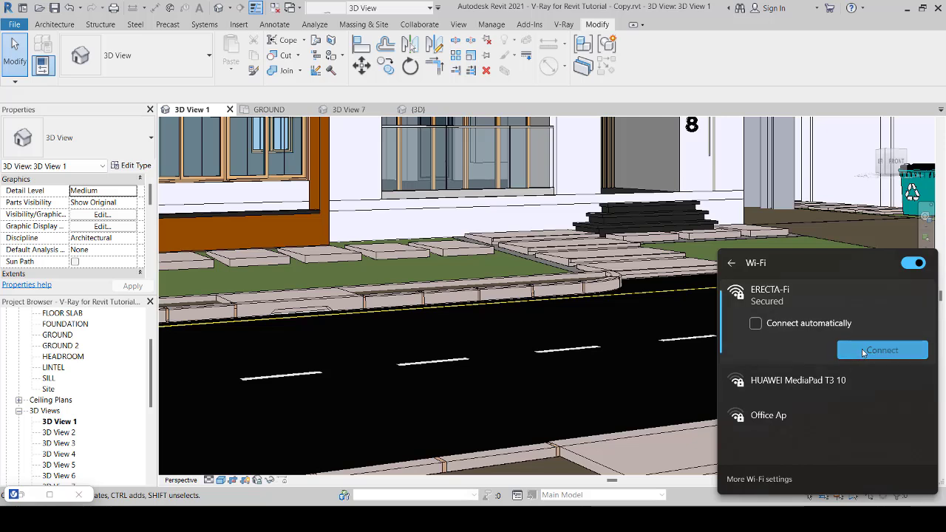
pyautogui.click(683, 453)
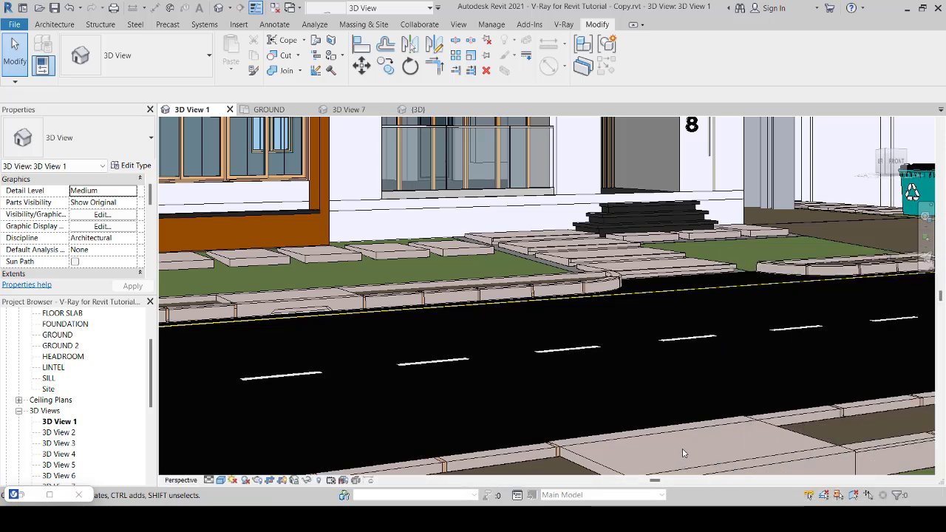
# - Show the V-Ray tools, disconnect from the ERECTA-Fi network and try to reconnect to it
pyautogui.click(564, 24)
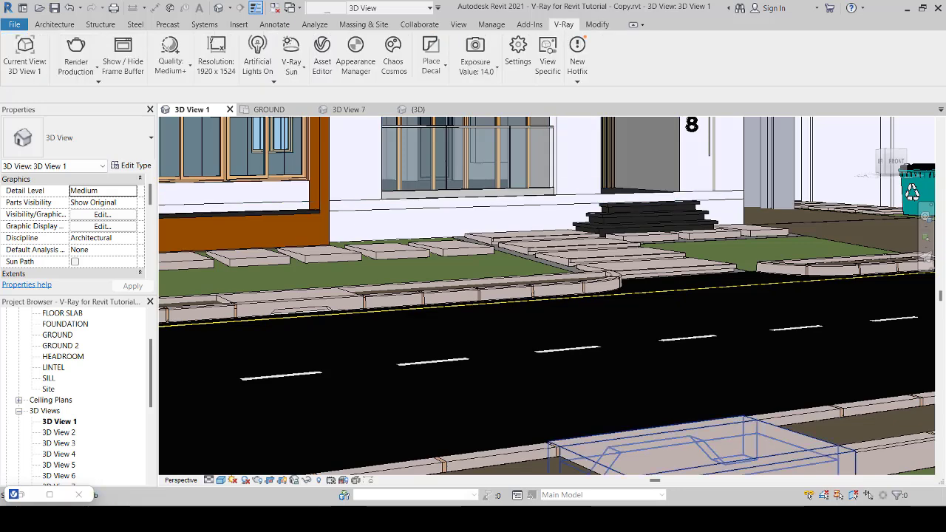
pyautogui.click(839, 518)
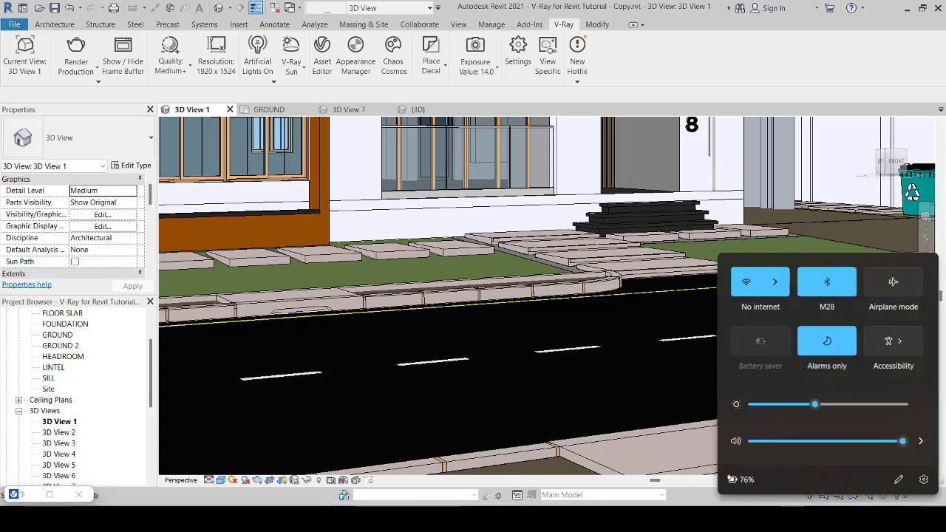
pyautogui.click(781, 293)
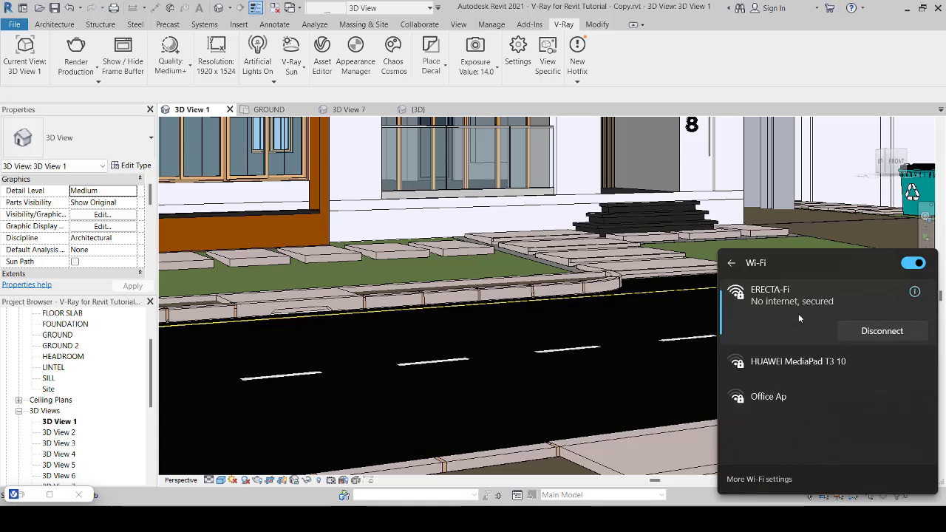
pyautogui.click(876, 331)
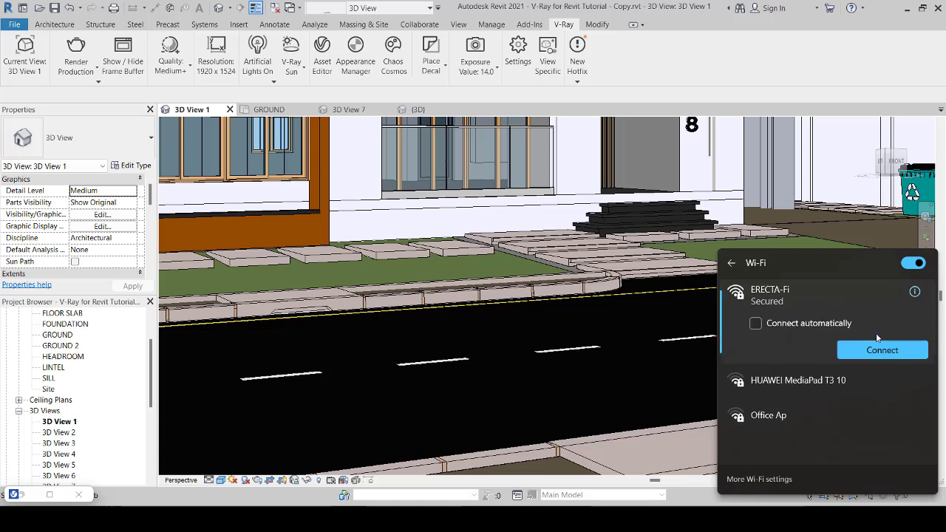
pyautogui.click(881, 354)
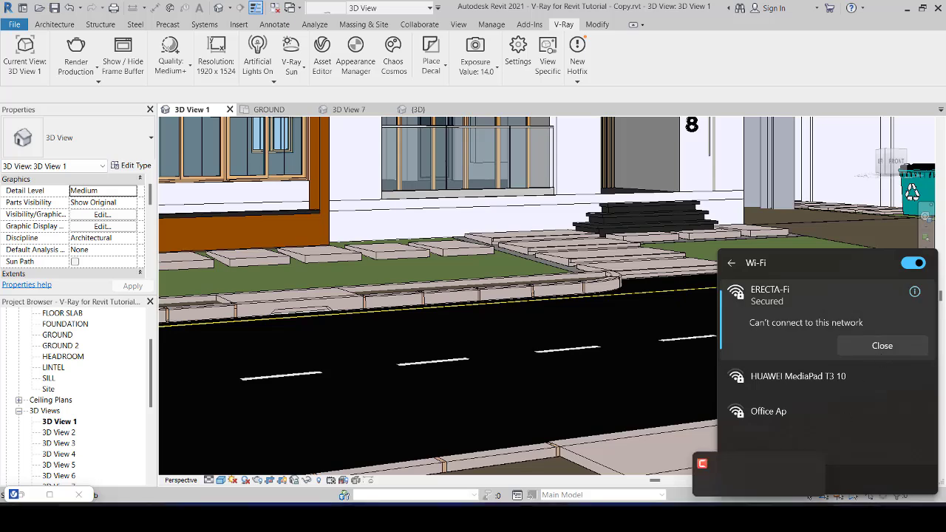
pyautogui.moveTo(757, 469)
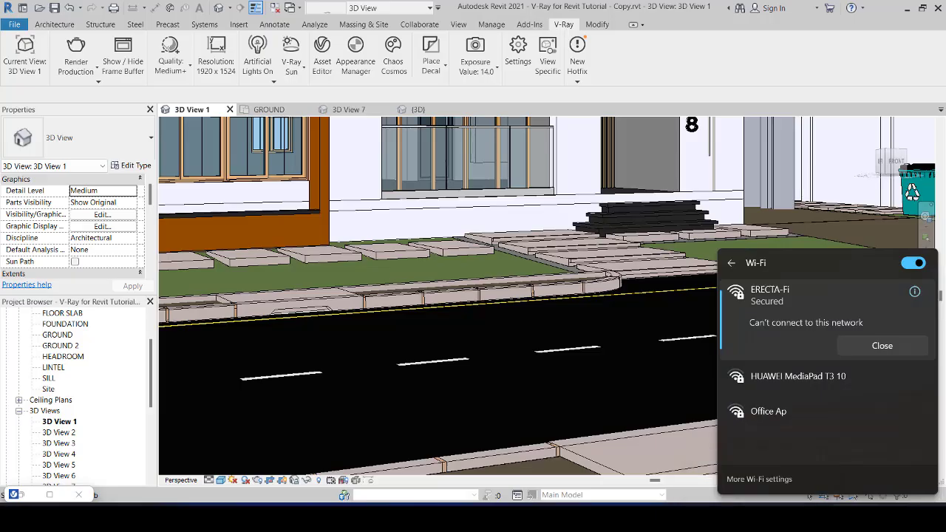
pyautogui.click(875, 345)
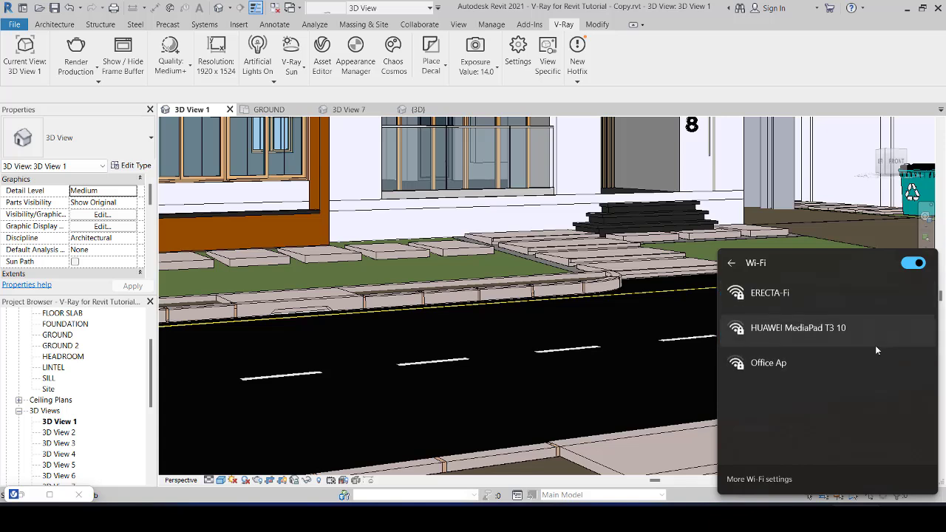
# - Reconnect to the ERECTA-Fi wireless network and close the network settings
pyautogui.click(820, 305)
pyautogui.click(879, 352)
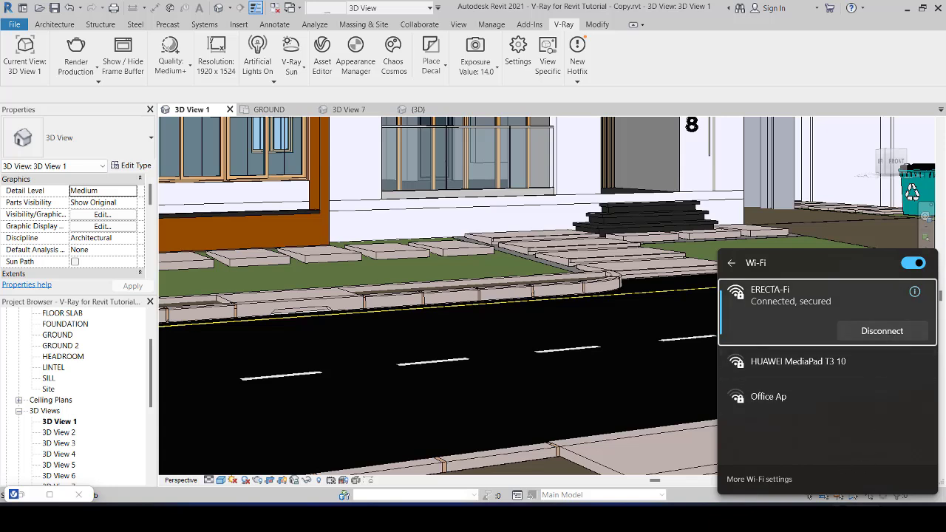
pyautogui.press('Escape')
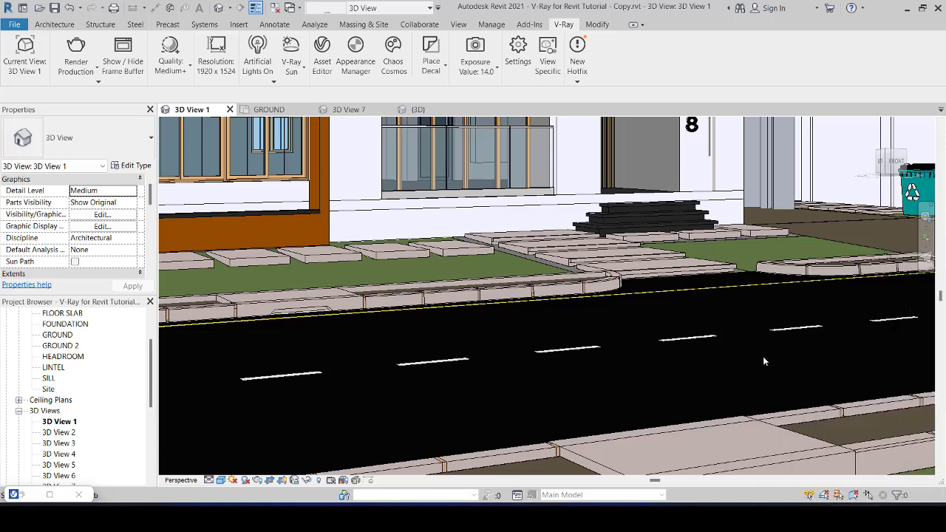
# - Open the Chaos Cosmos asset library, place its window beside the drawing and switch to the GROUND floor plan
pyautogui.click(397, 56)
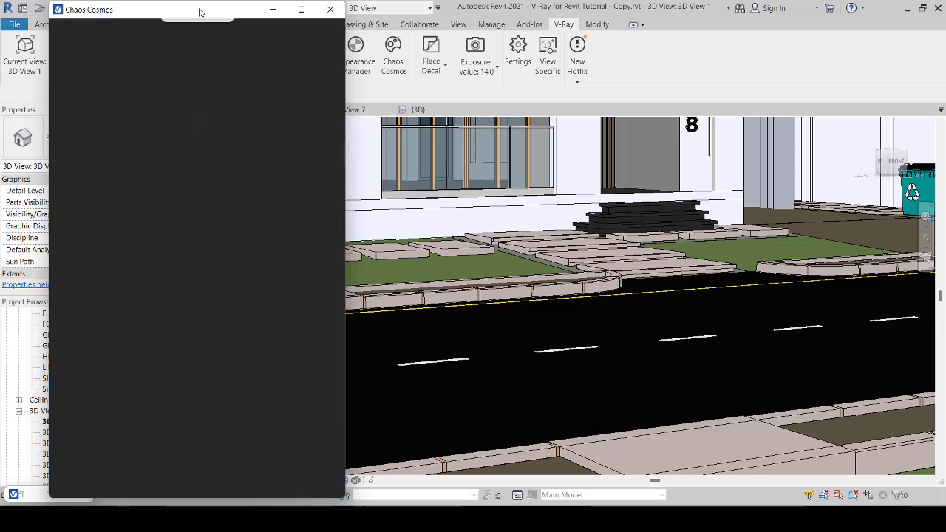
pyautogui.moveTo(200, 10); pyautogui.dragTo(721, 30)
pyautogui.click(270, 110)
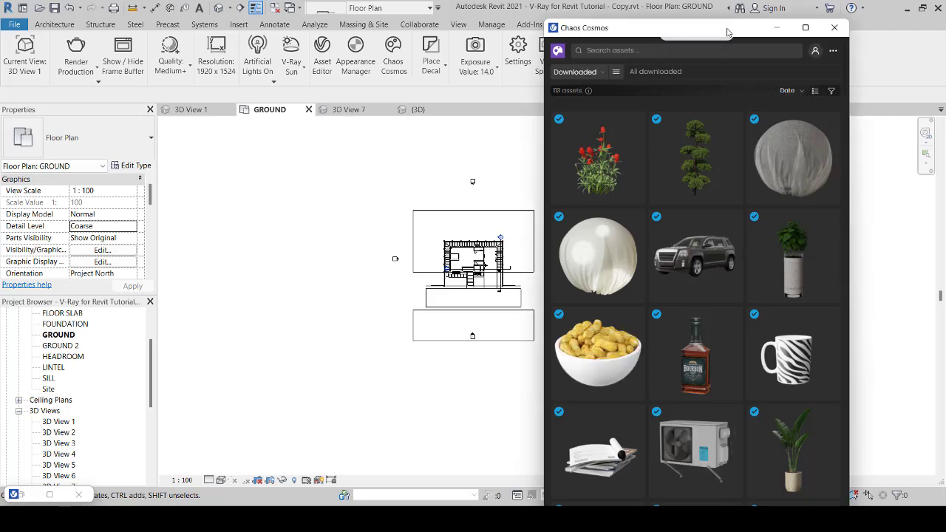
pyautogui.moveTo(727, 31); pyautogui.dragTo(678, 32)
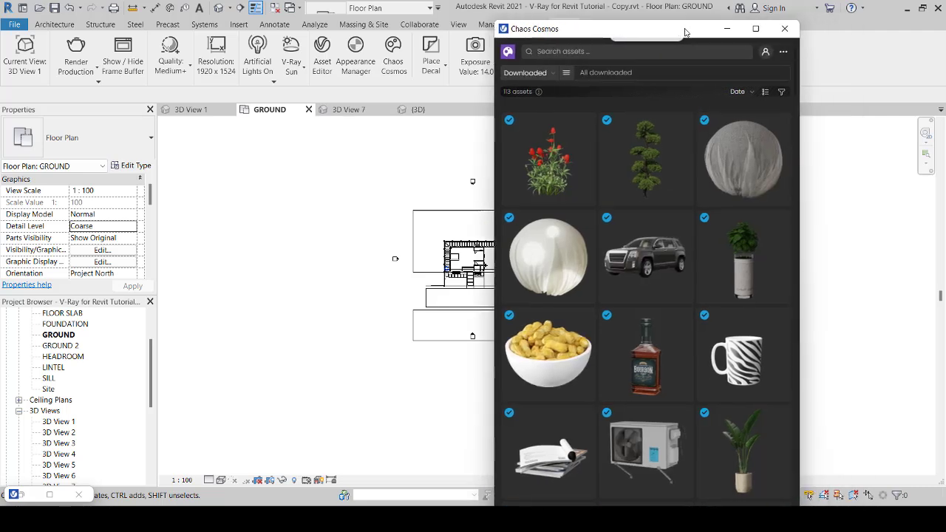
# - Filter the downloaded Chaos Cosmos assets to 3D Models, Vegetation, Trees
pyautogui.click(566, 75)
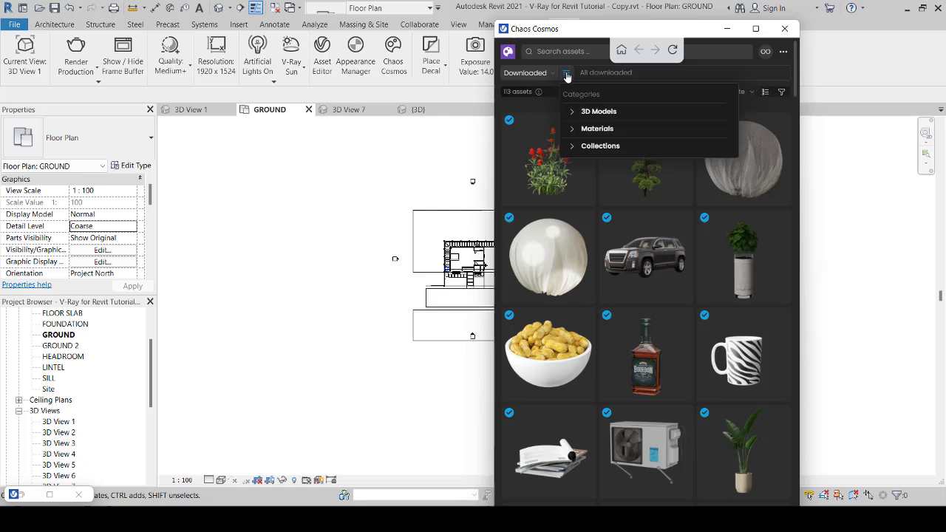
pyautogui.click(572, 113)
pyautogui.click(587, 161)
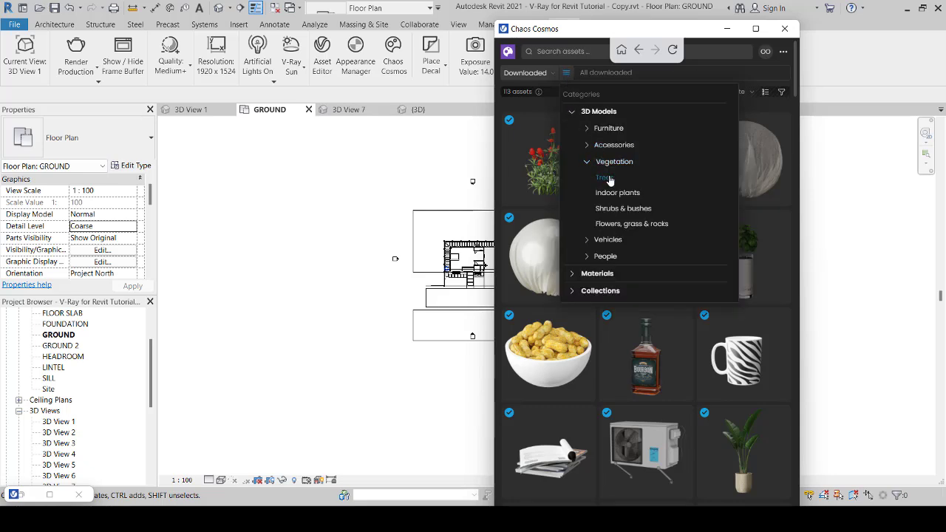
pyautogui.click(608, 178)
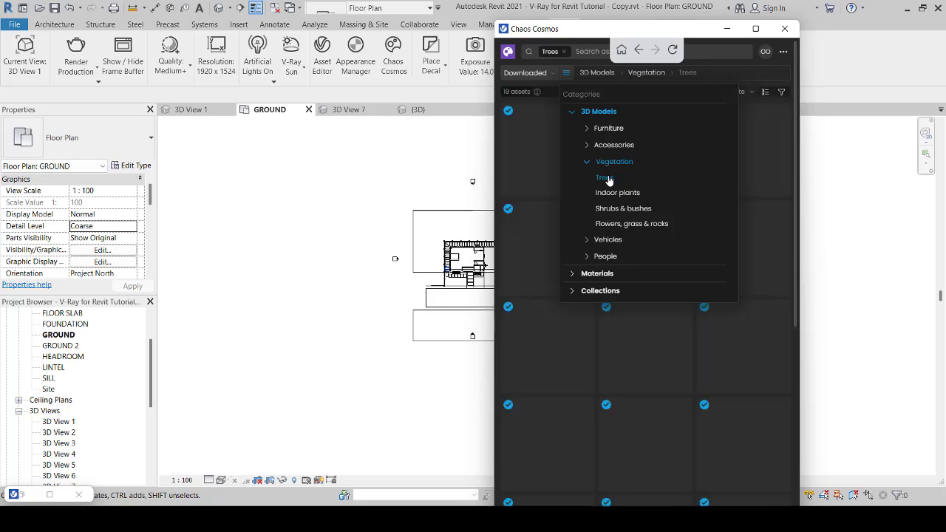
pyautogui.click(552, 74)
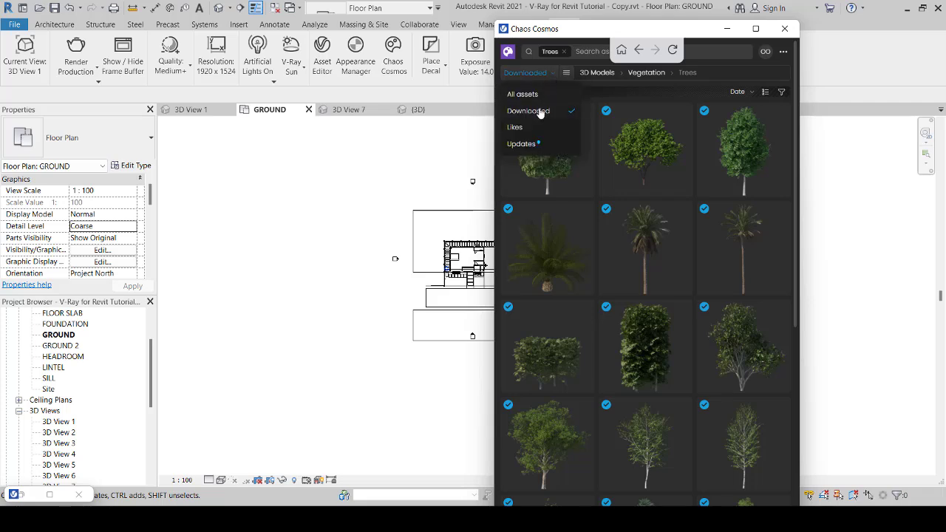
pyautogui.click(539, 112)
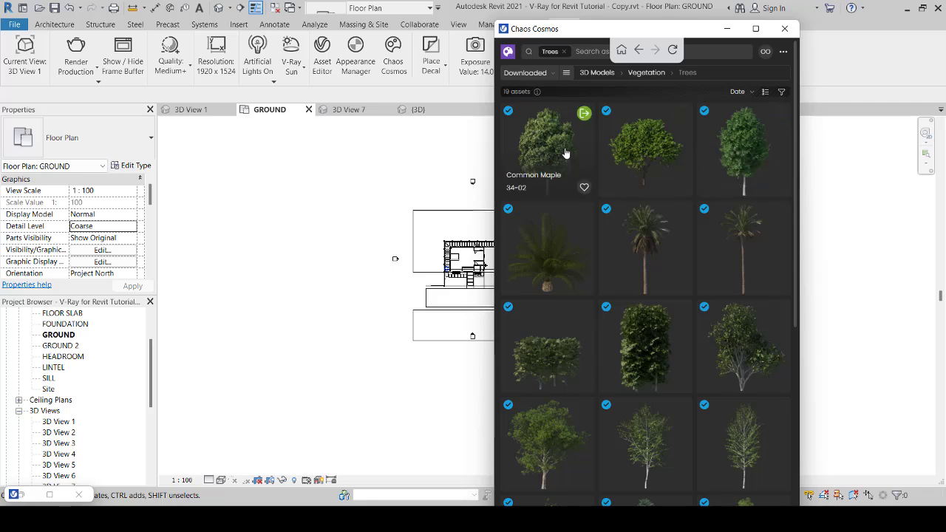
# - Import the Common Maple 34-02 tree and place one on the GROUND plan, outside the site's northwest corner
pyautogui.click(584, 114)
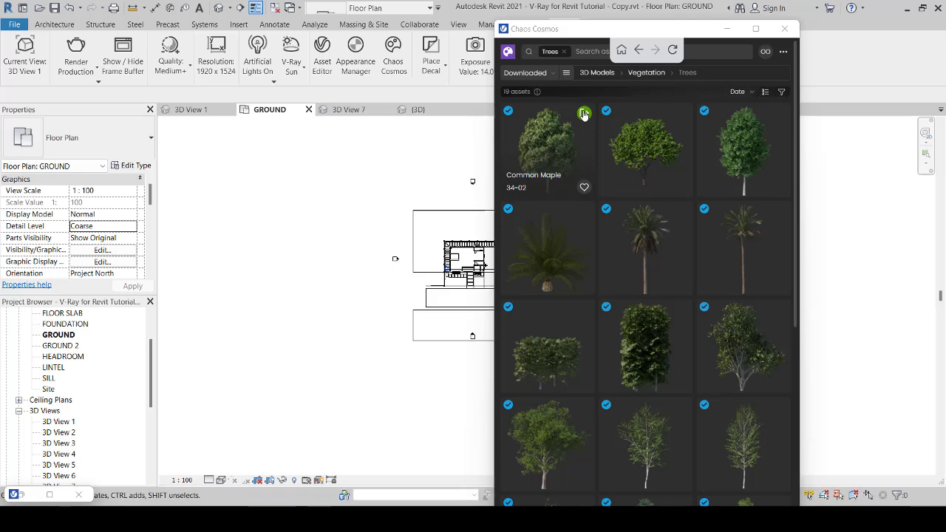
pyautogui.click(584, 113)
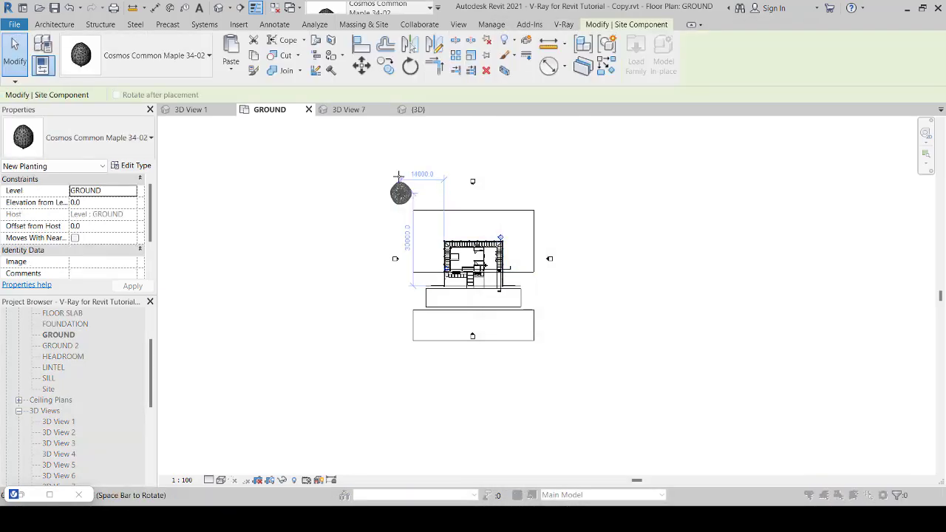
pyautogui.click(398, 174)
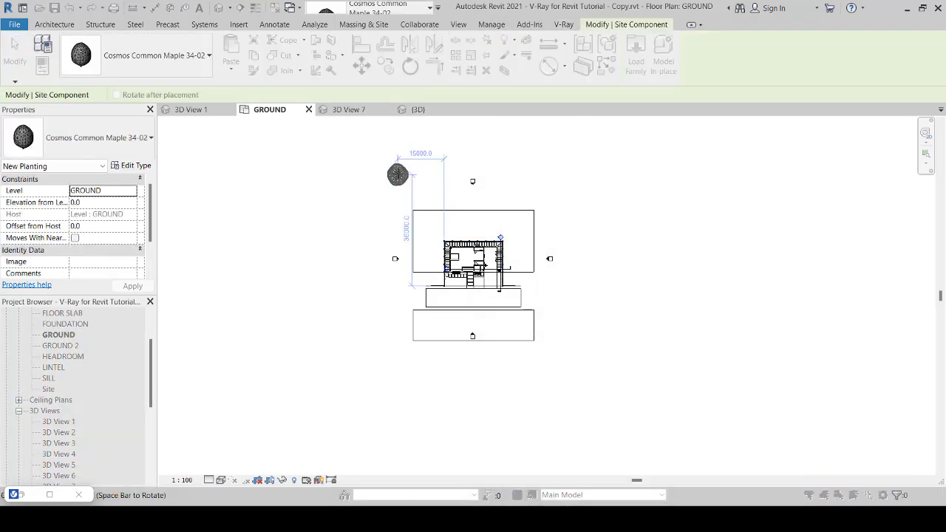
pyautogui.rightClick(534, 153)
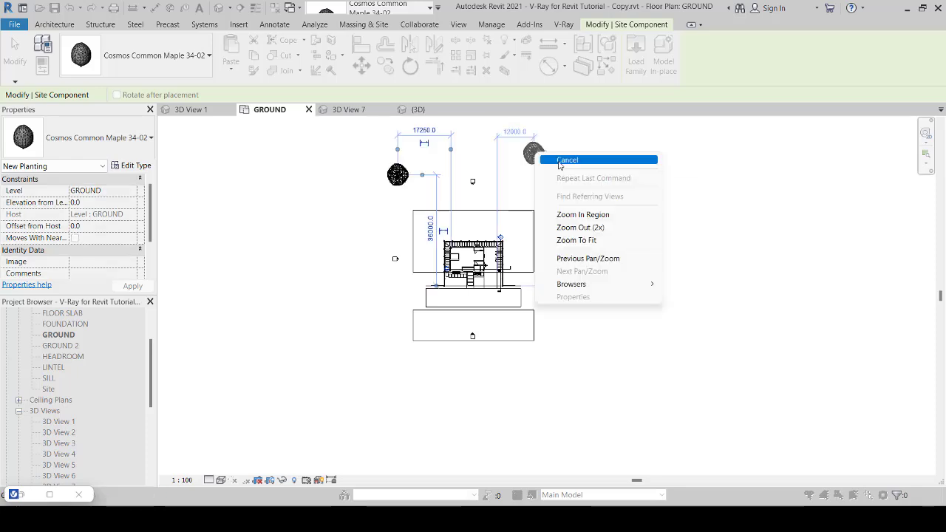
pyautogui.click(560, 163)
pyautogui.rightClick(531, 161)
pyautogui.click(547, 168)
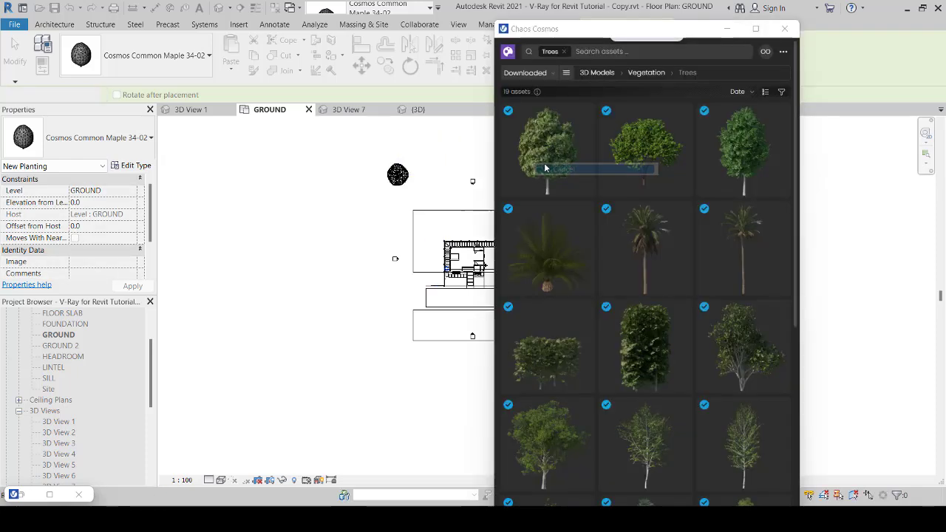
# - Import the Silver Birch 002 tree and place one north of the site, between the maple and the north elevation marker
pyautogui.scroll(-3, 660, 444)
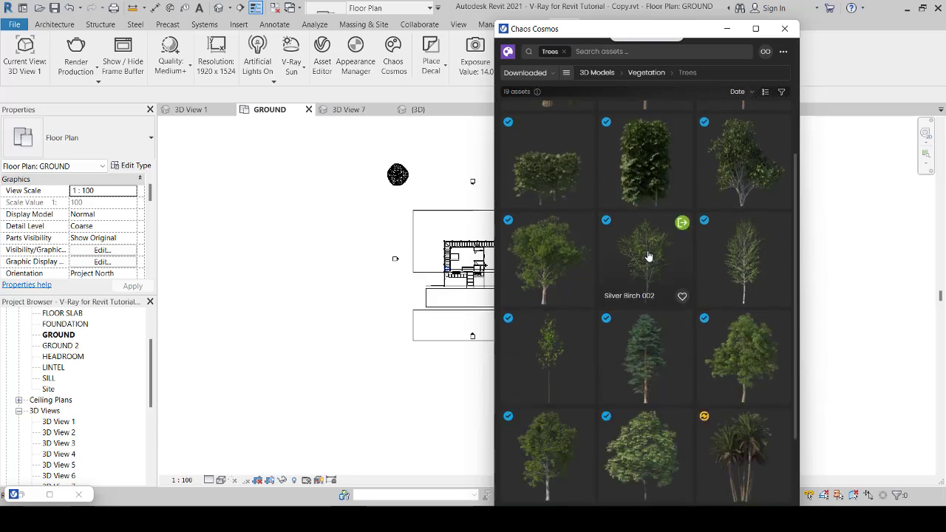
pyautogui.click(669, 242)
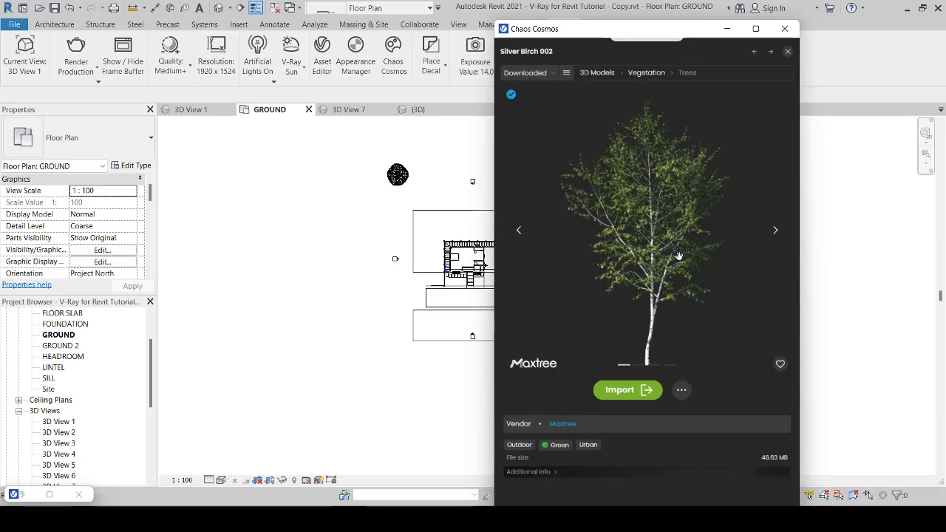
pyautogui.click(629, 390)
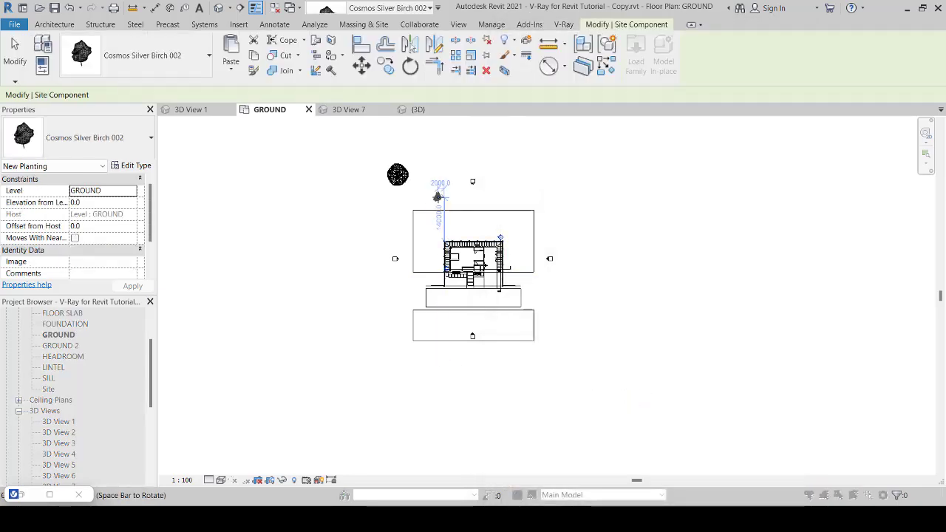
pyautogui.scroll(2, 436, 194)
pyautogui.click(439, 170)
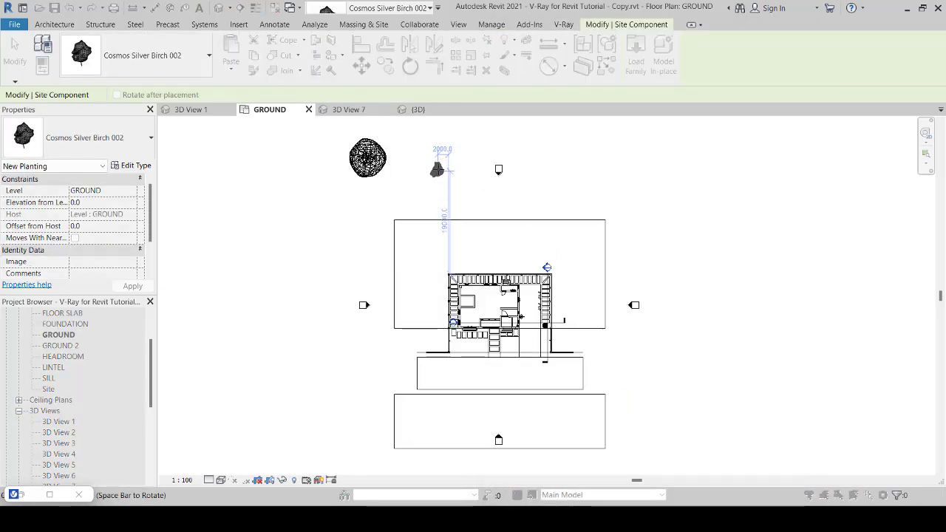
pyautogui.rightClick(459, 179)
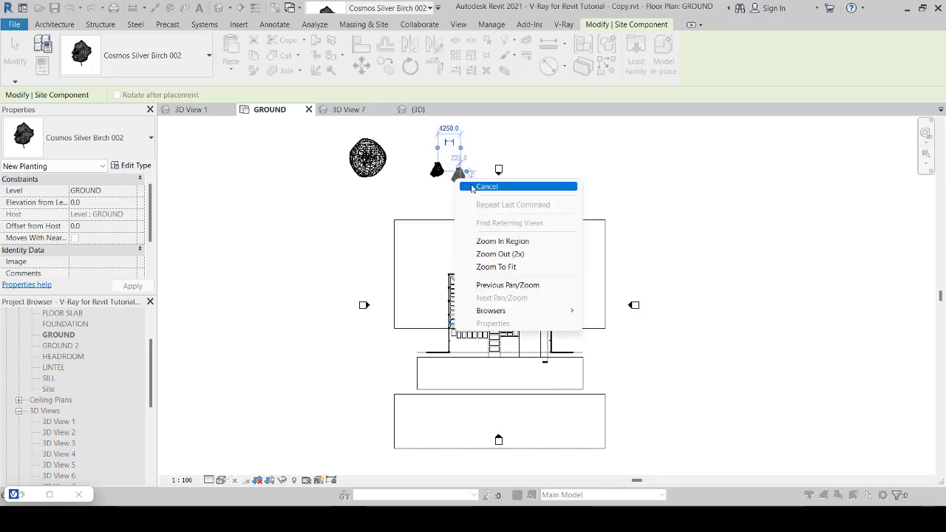
pyautogui.click(472, 189)
pyautogui.rightClick(472, 184)
pyautogui.click(503, 193)
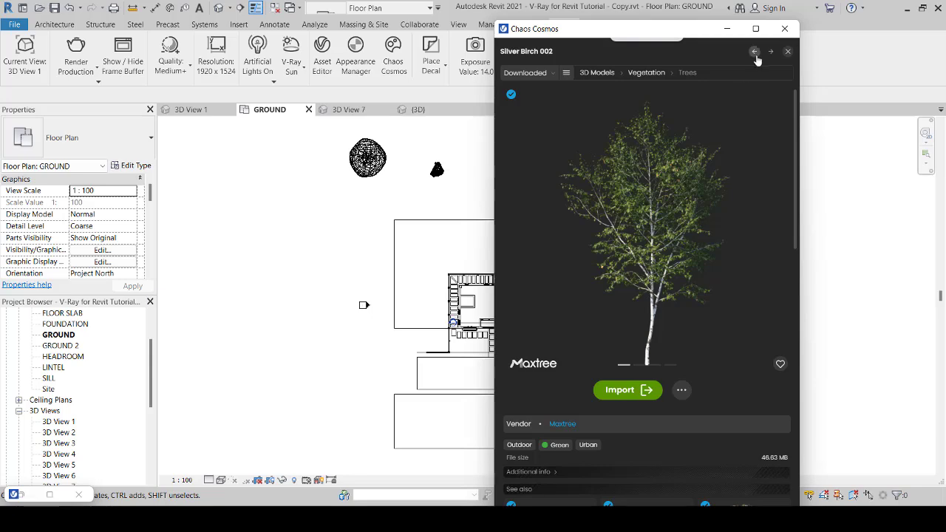
# - Import the Date Palm 001 tree and place one northwest of the site, southwest of the maple
pyautogui.click(787, 53)
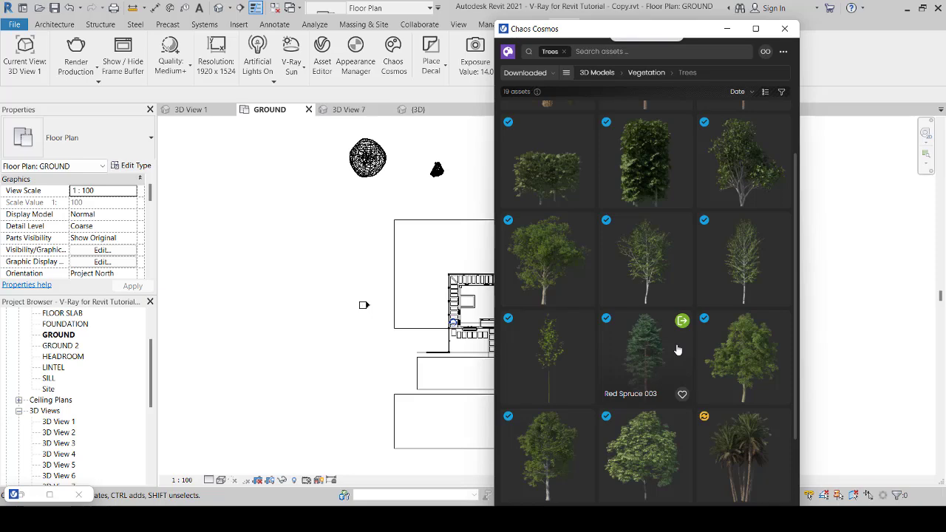
pyautogui.scroll(3, 676, 349)
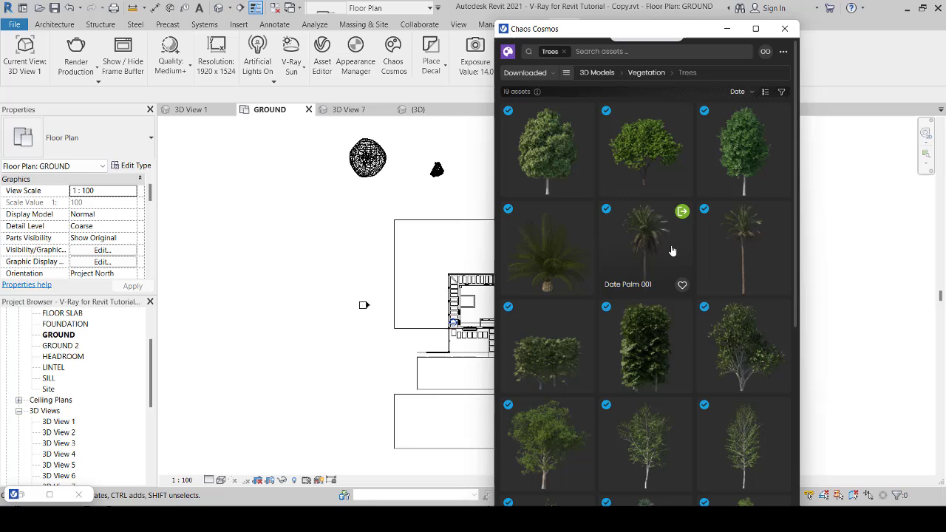
pyautogui.click(683, 212)
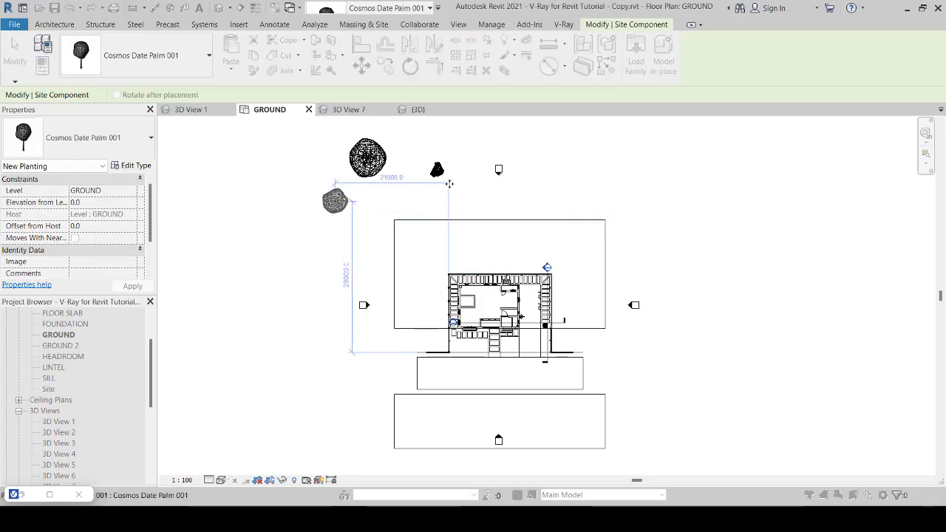
pyautogui.click(335, 201)
pyautogui.rightClick(555, 179)
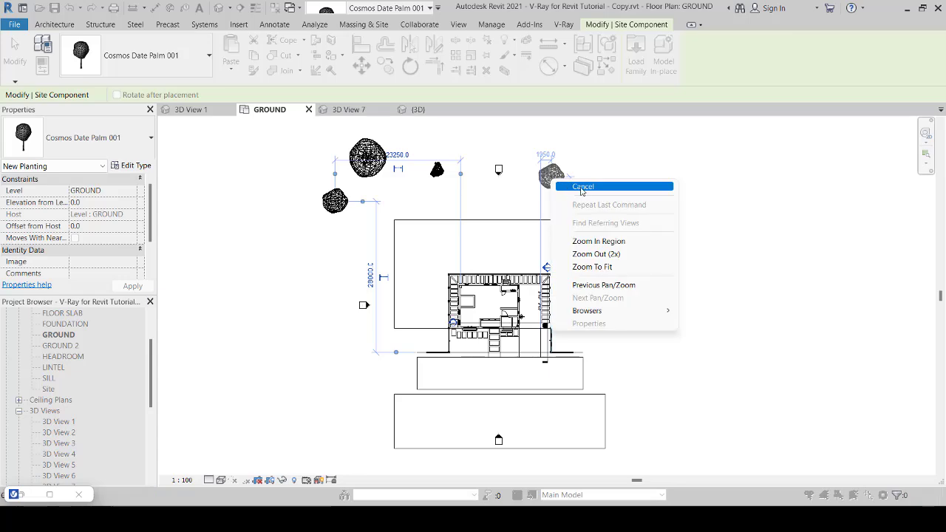
pyautogui.click(580, 187)
pyautogui.rightClick(551, 157)
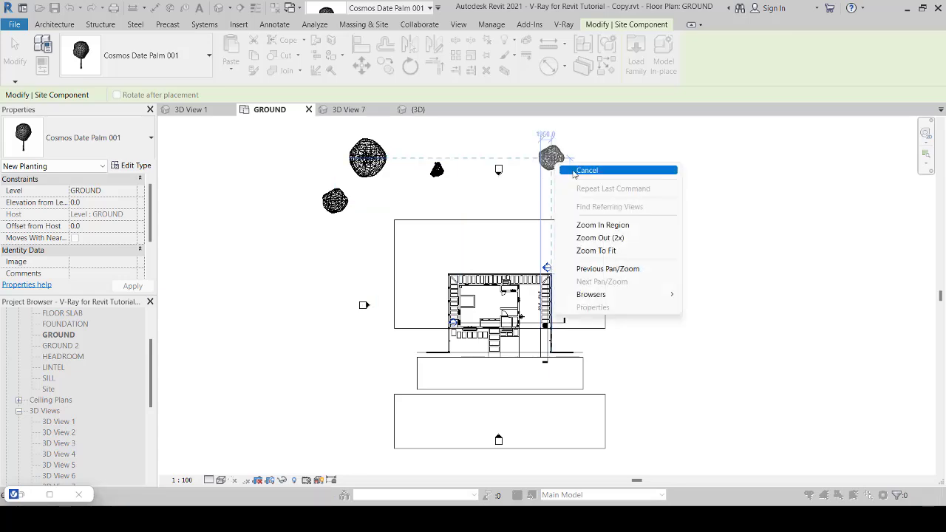
pyautogui.click(582, 168)
# - Switch the downloaded vegetation category from Trees to Shrubs & bushes
pyautogui.scroll(-5, 688, 294)
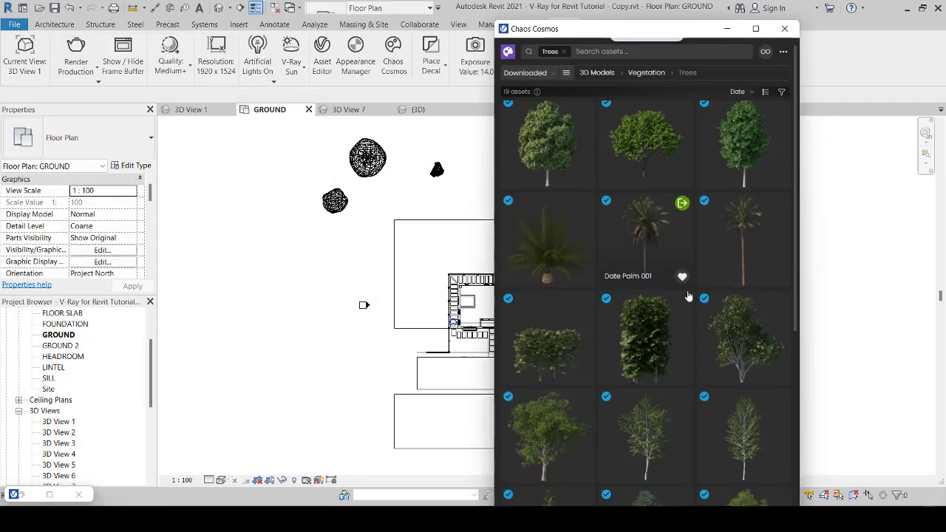
pyautogui.scroll(5, 693, 347)
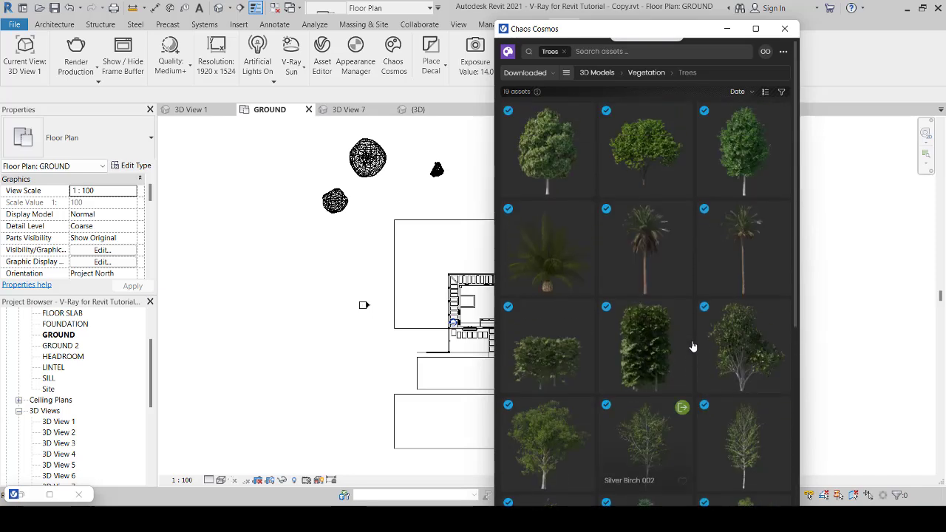
pyautogui.click(567, 74)
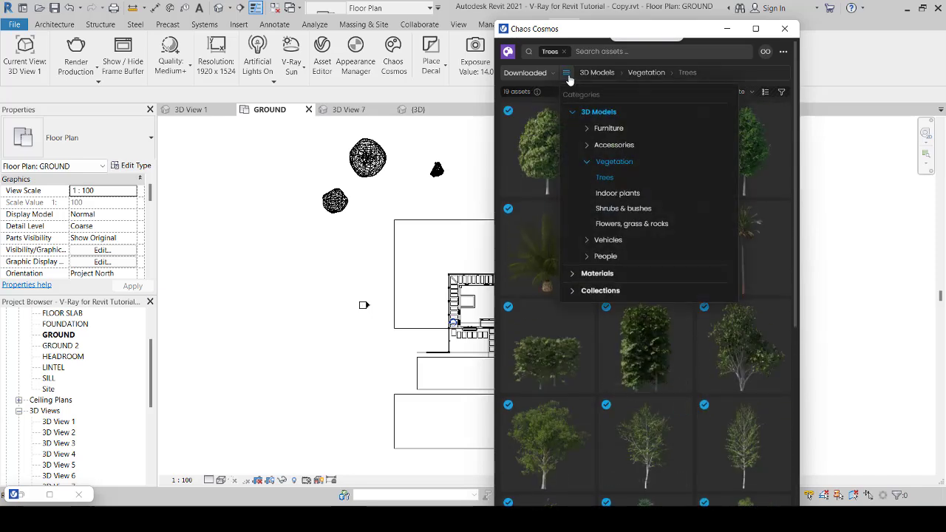
pyautogui.click(623, 210)
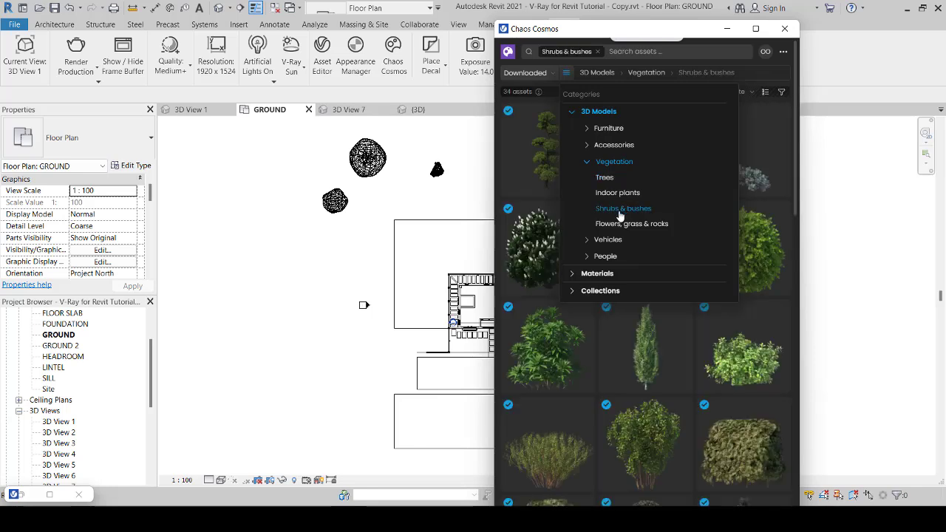
pyautogui.click(526, 154)
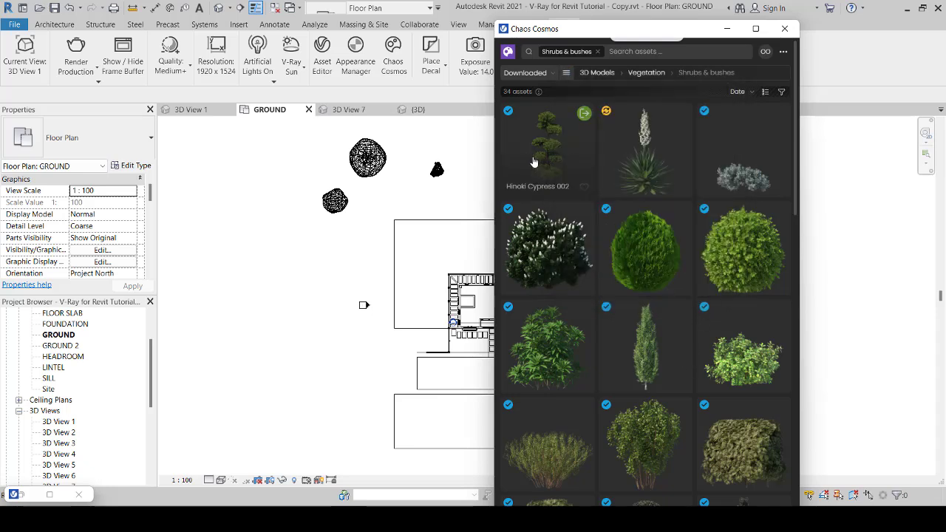
# - Import the Hinoki Cypress 002 shrub and place one about 900 mm inside the east boundary fence, in the strip beside the driveway
pyautogui.click(584, 115)
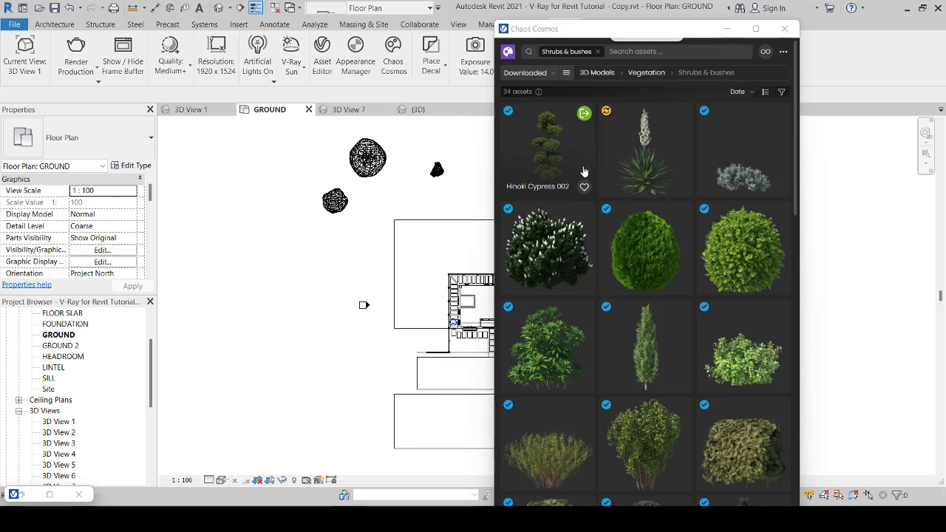
pyautogui.moveTo(584, 171); pyautogui.dragTo(442, 274)
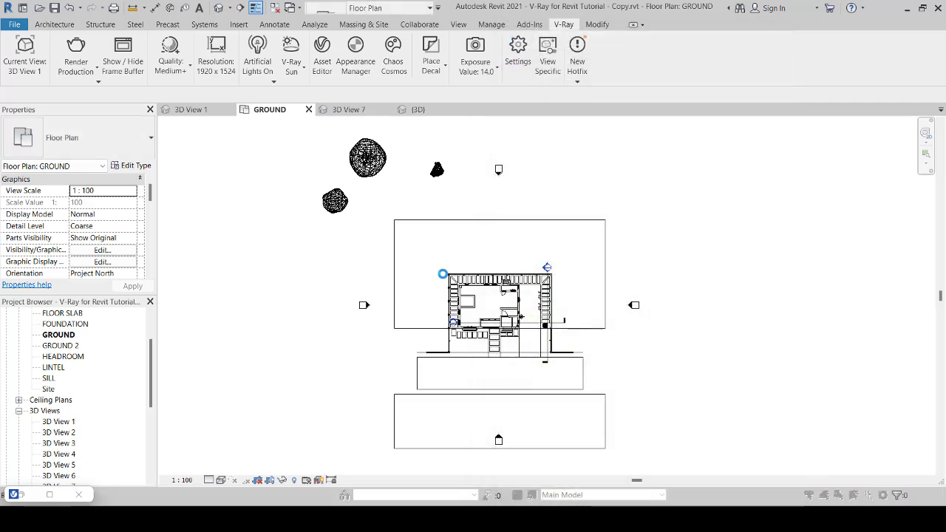
pyautogui.scroll(5, 545, 342)
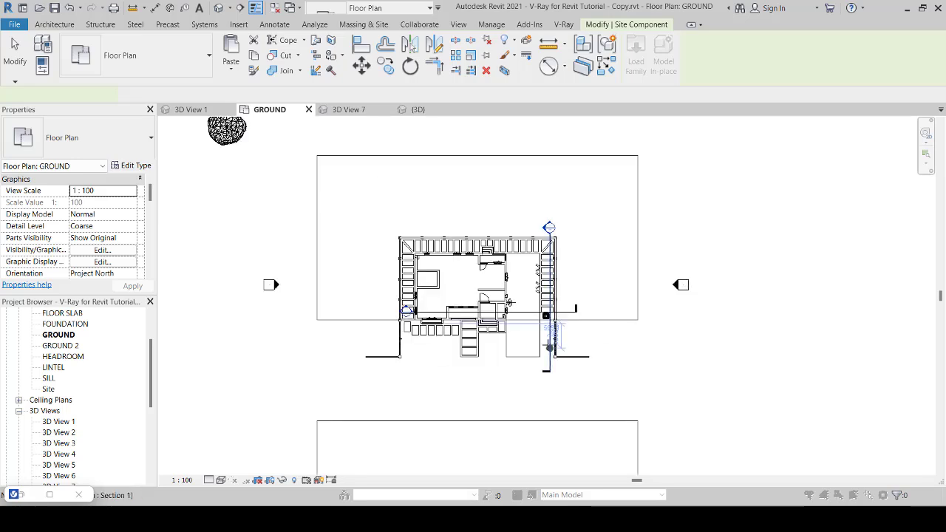
pyautogui.click(544, 287)
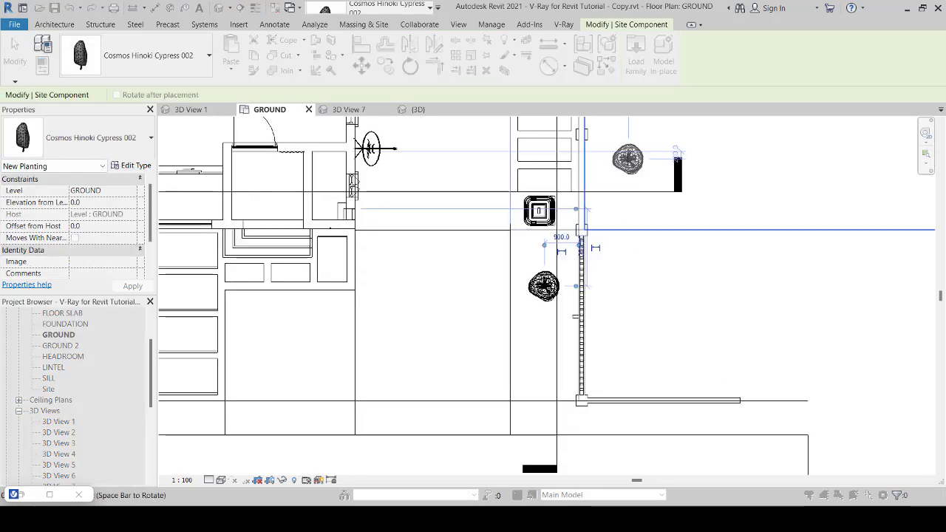
pyautogui.rightClick(629, 161)
pyautogui.press('Escape')
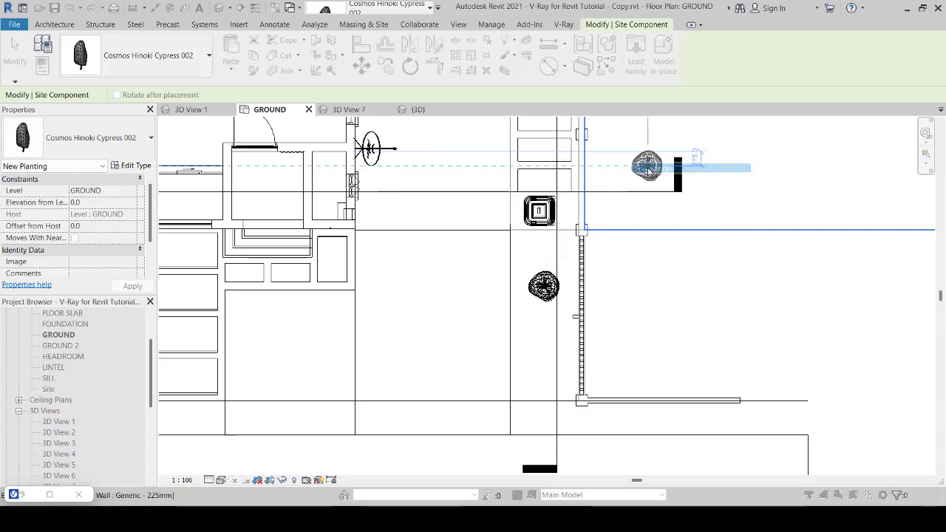
pyautogui.rightClick(642, 167)
pyautogui.click(658, 175)
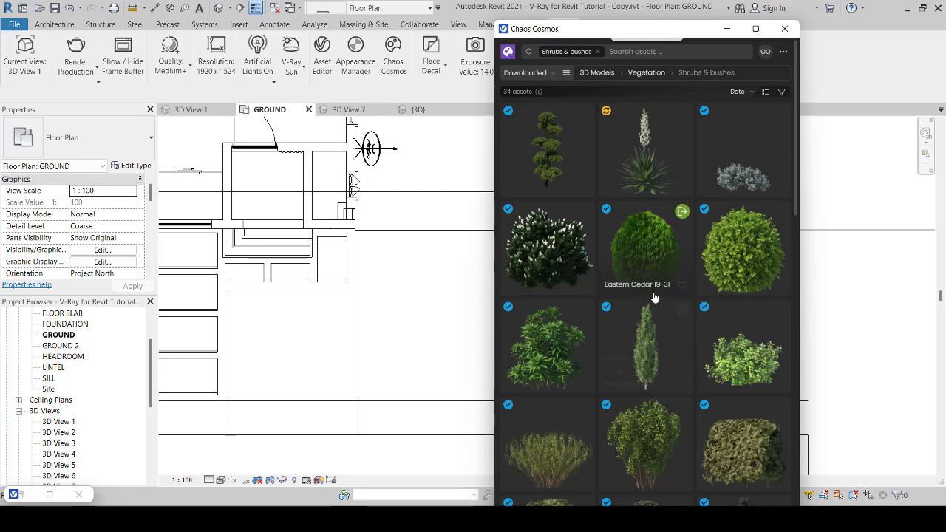
# - Import the Savin Juniper 002 shrub into the project and end the placement command without placing one
pyautogui.scroll(-5, 643, 310)
pyautogui.scroll(-5, 654, 311)
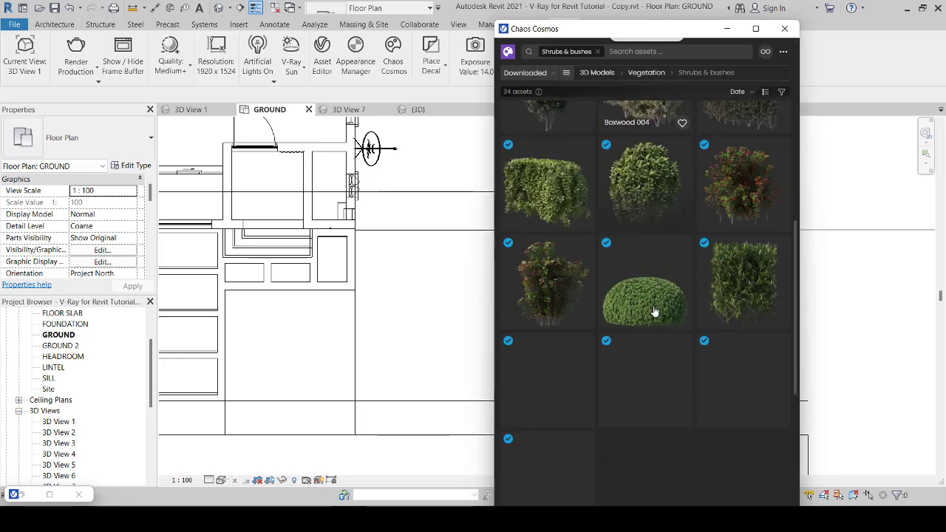
pyautogui.scroll(-1, 654, 312)
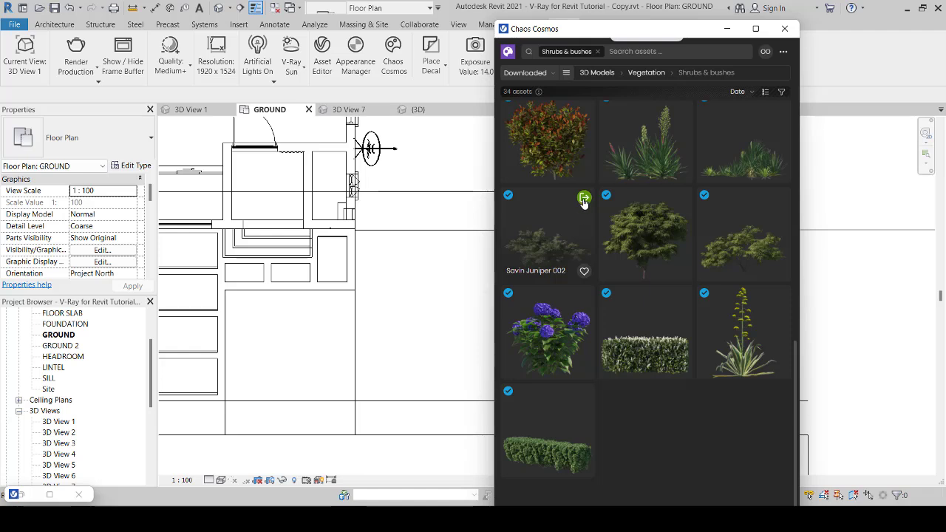
pyautogui.click(584, 199)
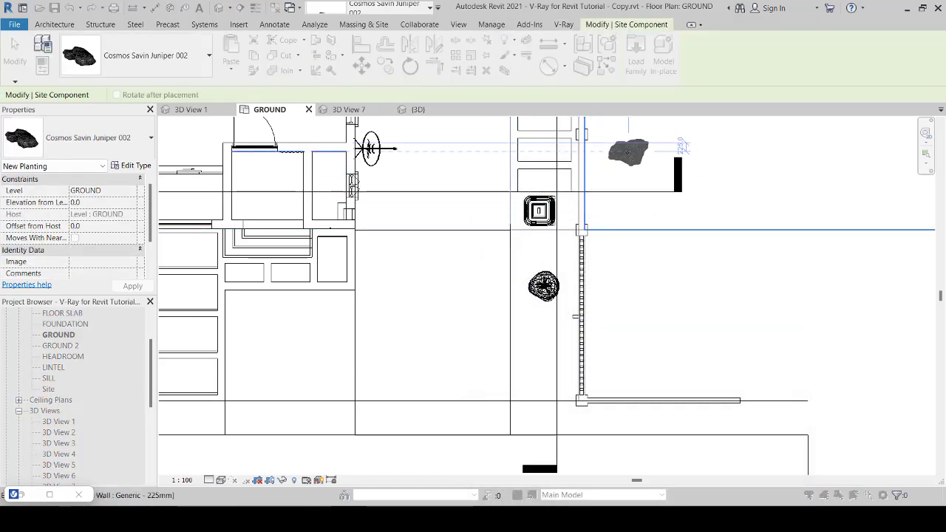
pyautogui.rightClick(628, 154)
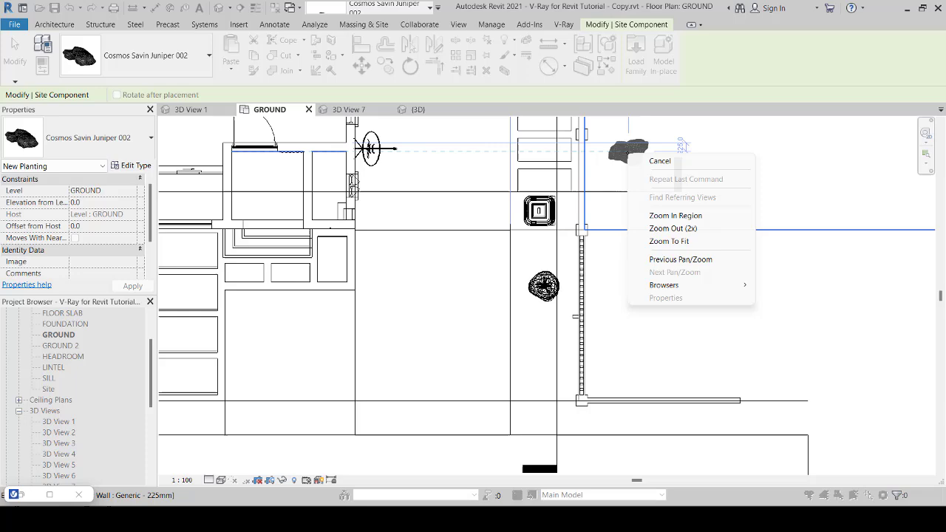
pyautogui.click(658, 160)
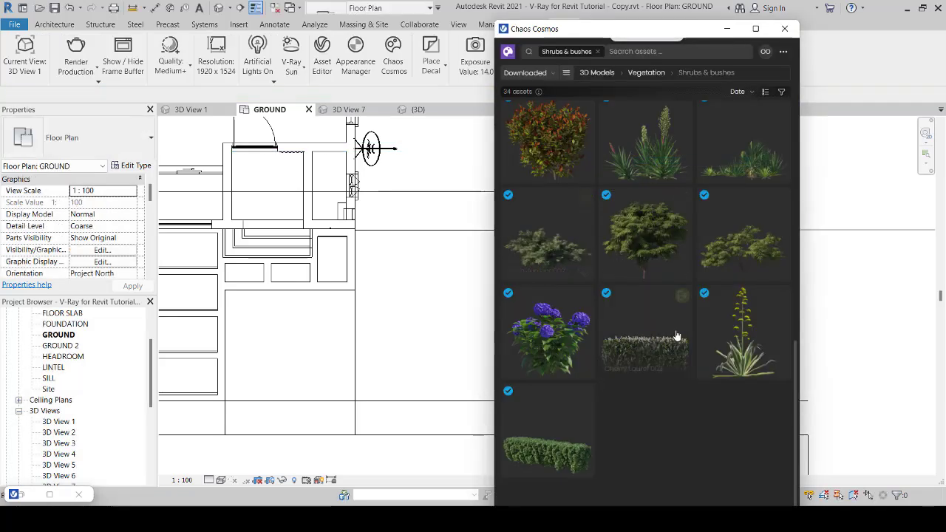
# - Browse the downloaded vegetation assets in the Flowers, grass & rocks category
pyautogui.click(565, 73)
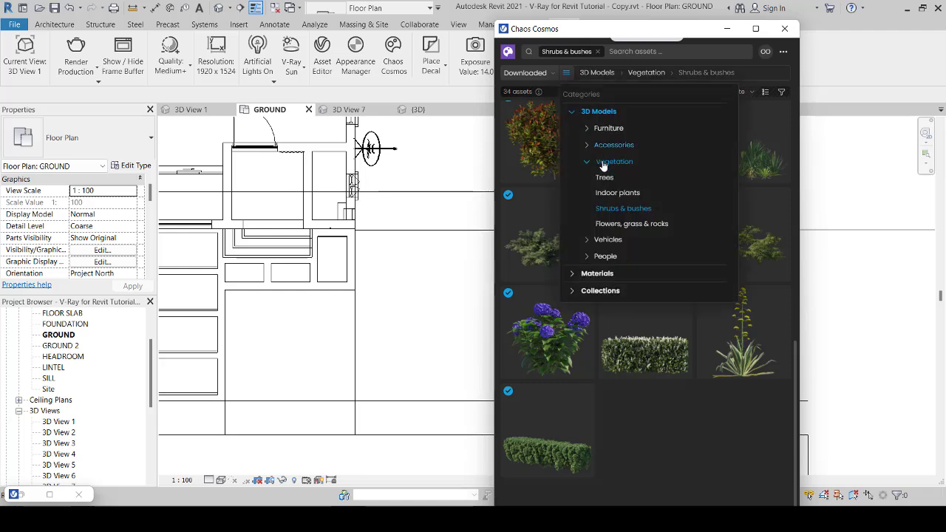
pyautogui.click(622, 224)
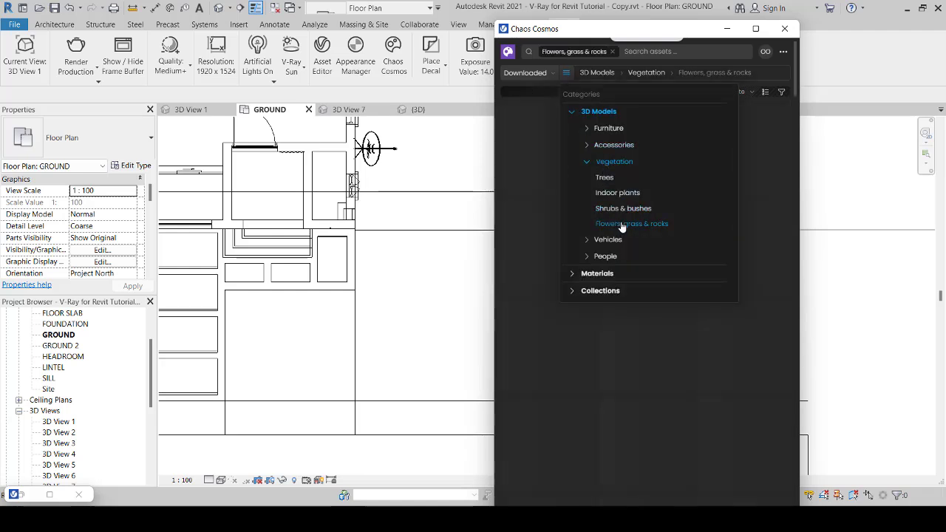
pyautogui.click(717, 427)
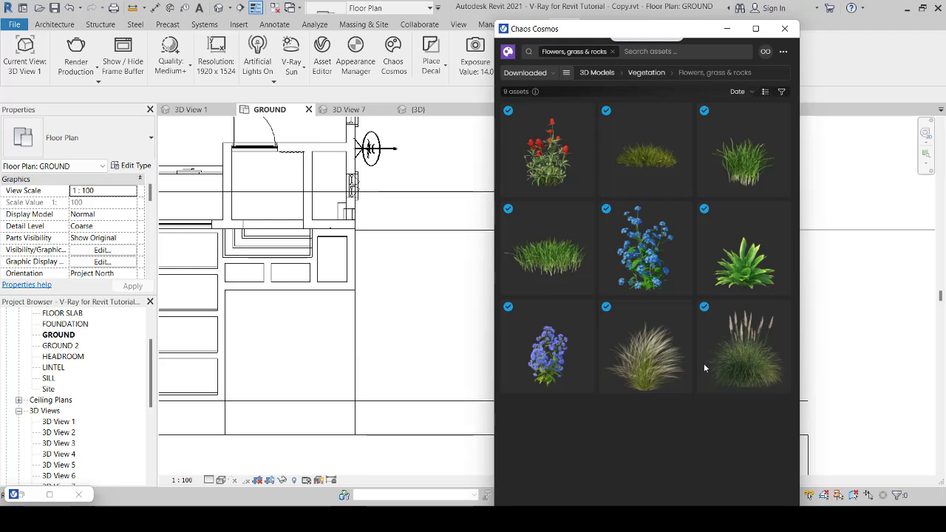
# - Switch the downloaded vegetation to Indoor plants and import the Areca Palm 002, ending the command without placing one
pyautogui.click(566, 74)
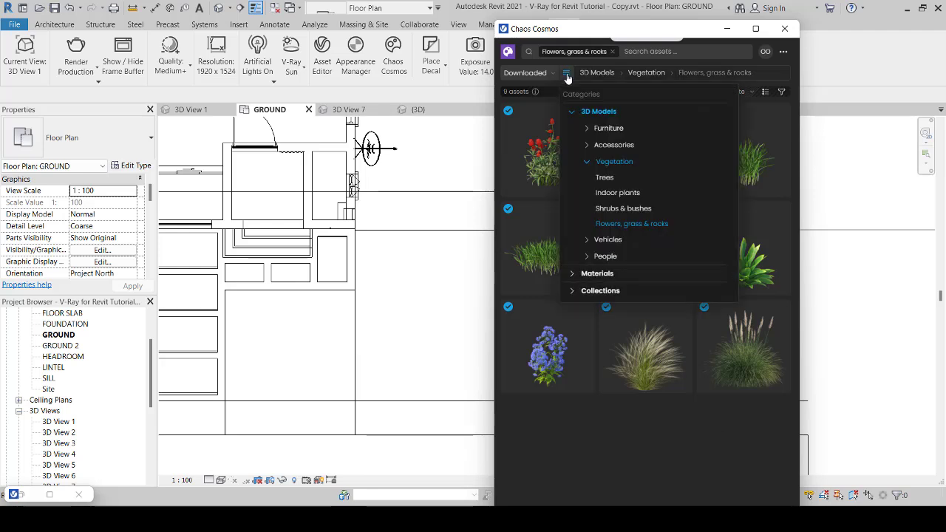
pyautogui.click(620, 194)
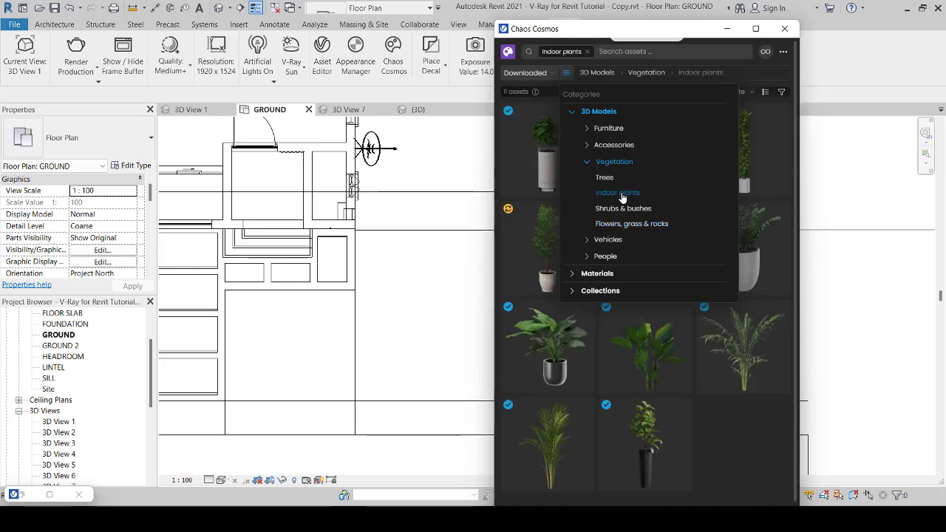
pyautogui.click(739, 446)
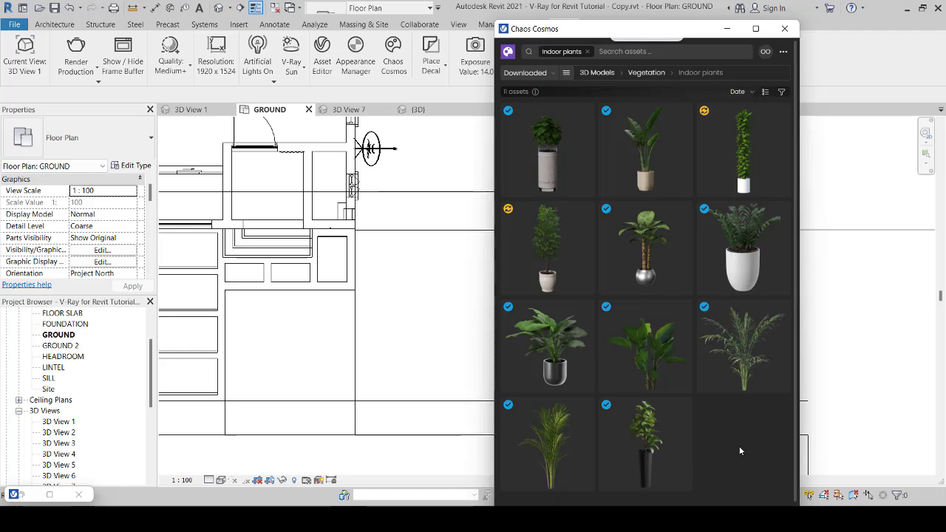
pyautogui.scroll(-1, 735, 423)
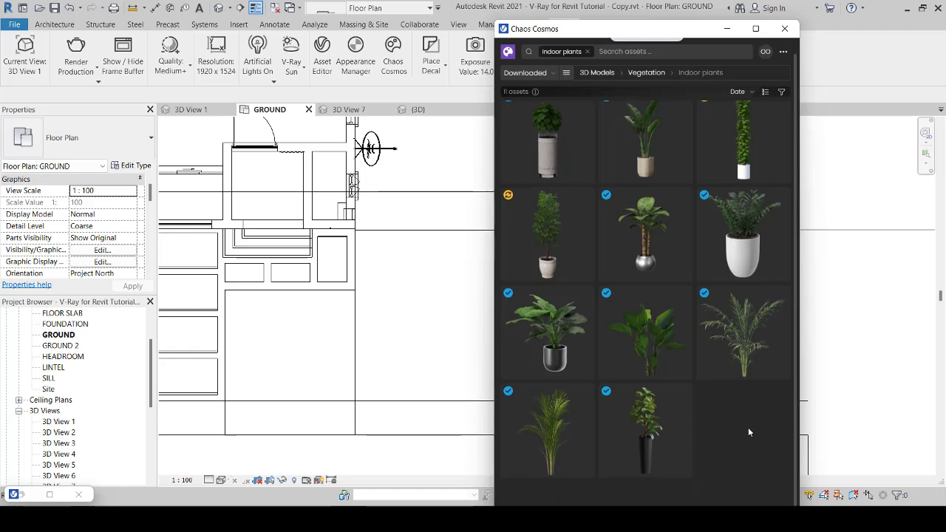
pyautogui.moveTo(586, 414)
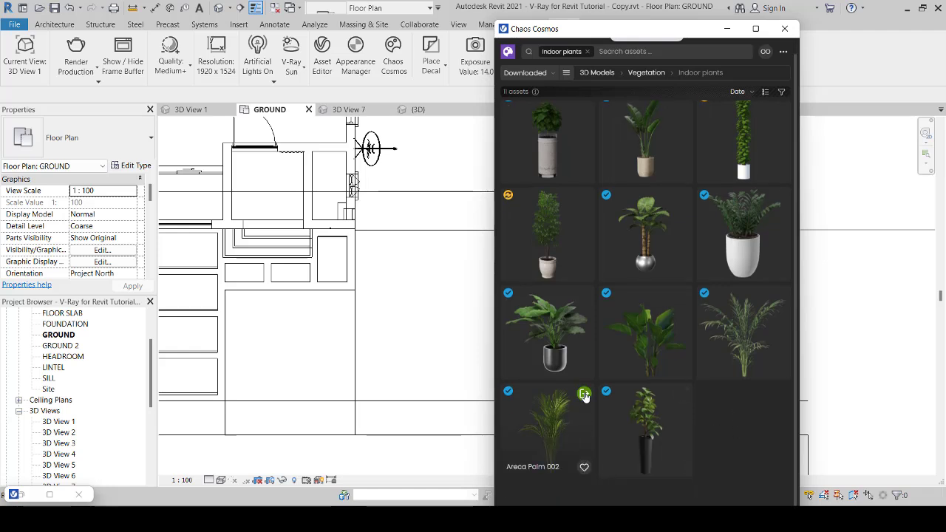
pyautogui.click(584, 395)
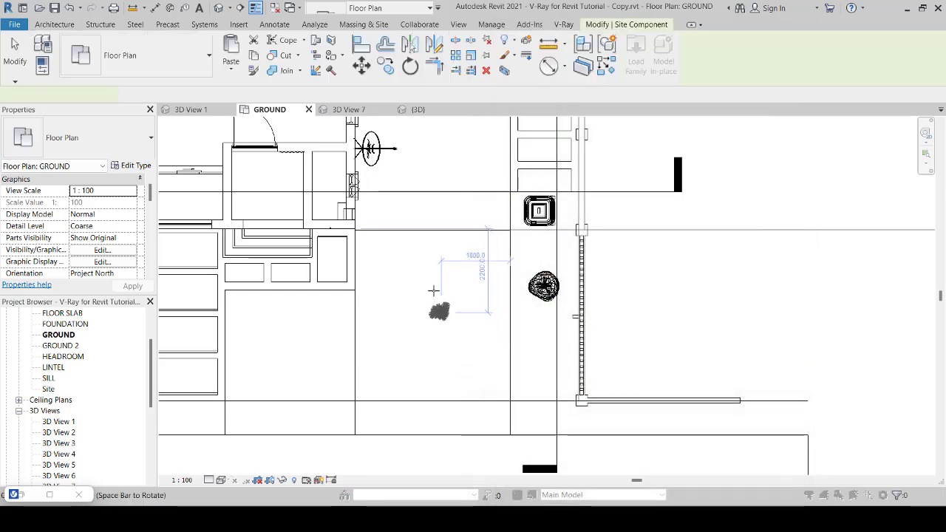
pyautogui.rightClick(436, 283)
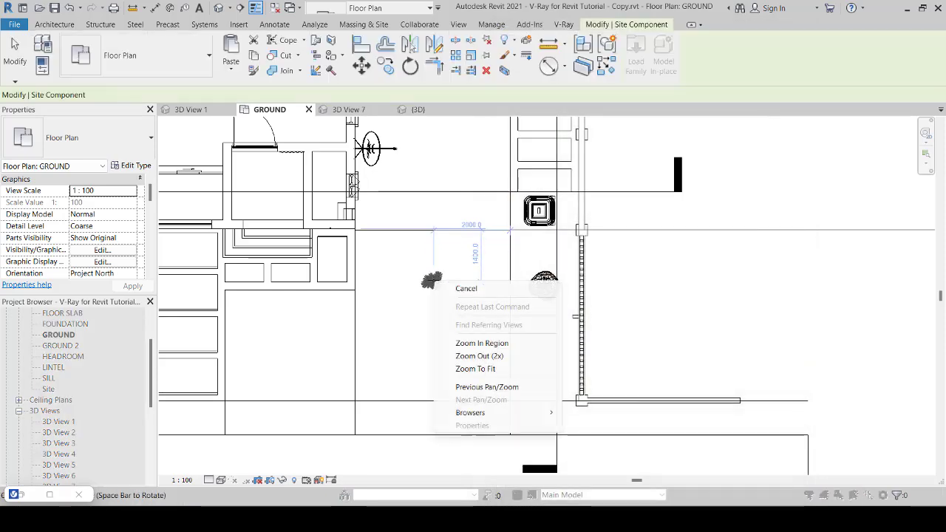
pyautogui.click(468, 289)
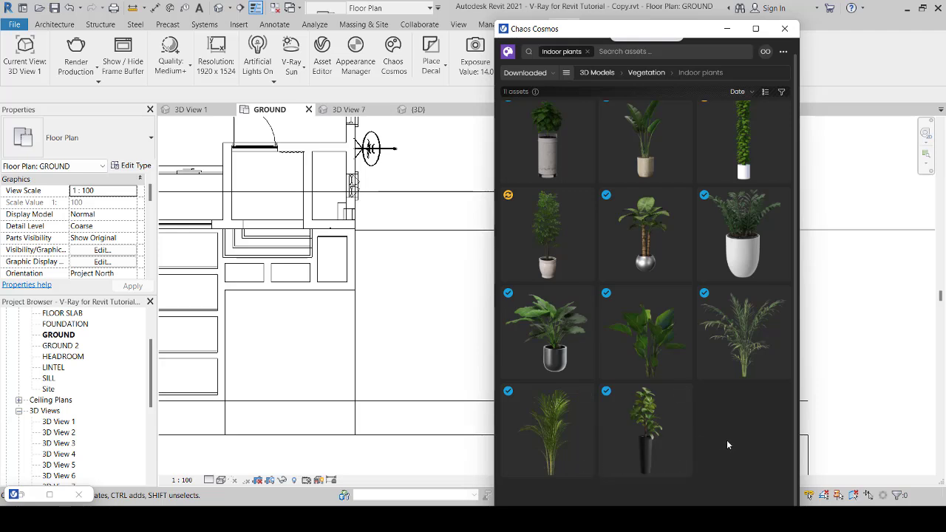
# - Try to import the Plant 260 020 potted plant from the Indoor plants category
pyautogui.scroll(1, 678, 214)
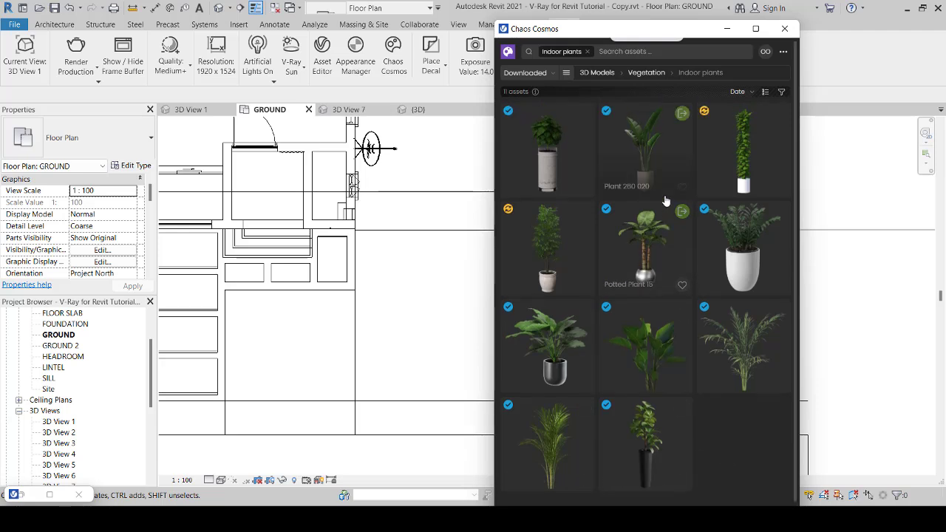
pyautogui.click(681, 115)
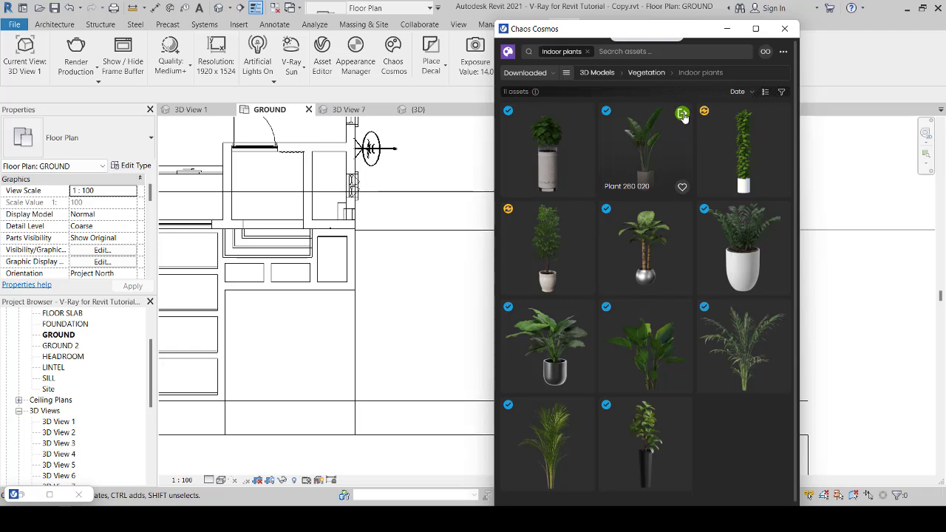
pyautogui.click(682, 116)
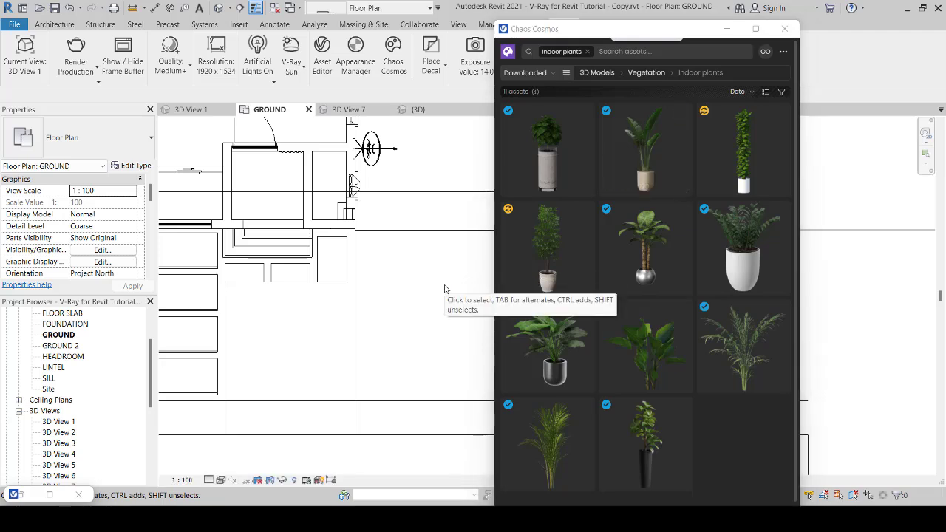
pyautogui.moveTo(684, 122)
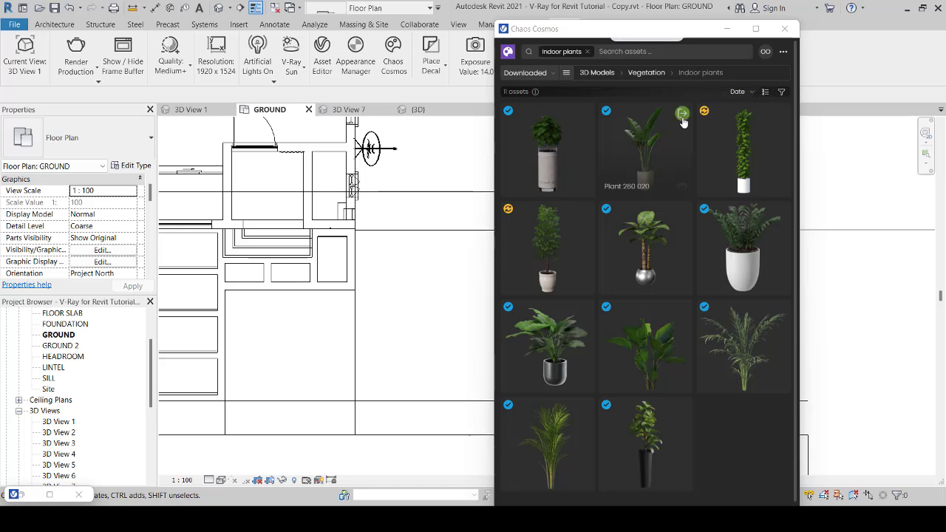
pyautogui.click(684, 113)
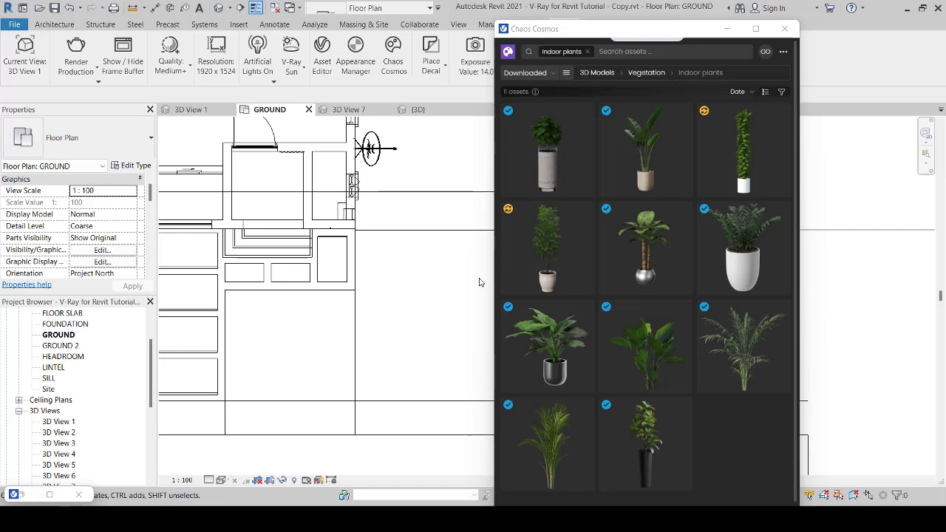
pyautogui.click(682, 116)
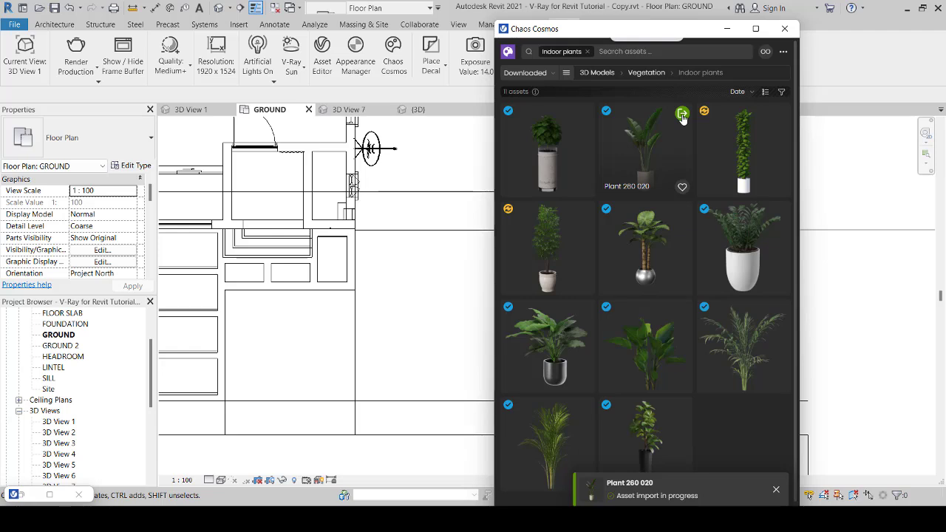
pyautogui.click(682, 186)
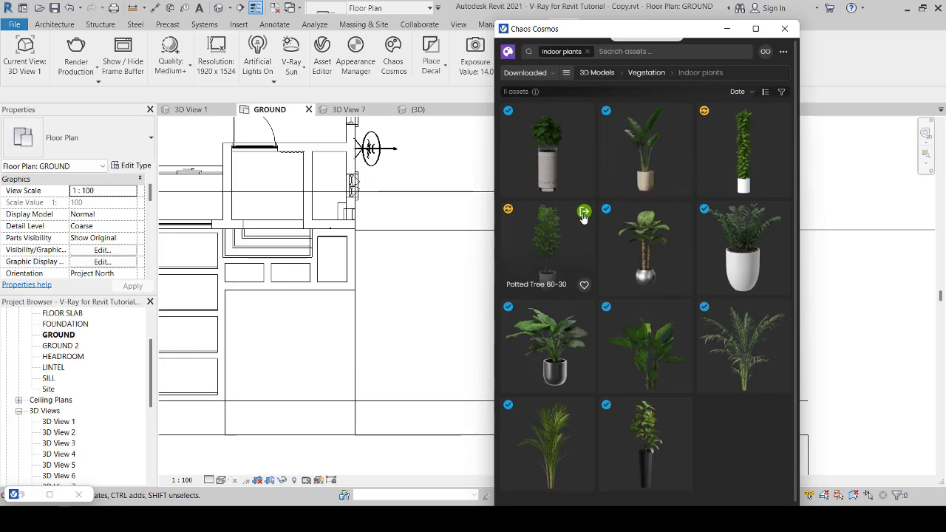
# - Try to import the Potted Tree 60-30 from the Indoor plants category
pyautogui.click(584, 213)
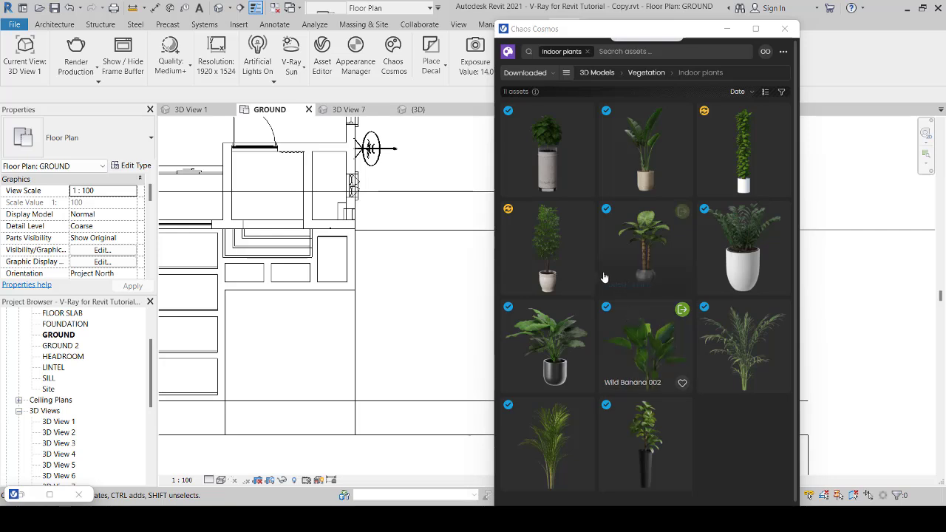
pyautogui.scroll(-1, 666, 326)
pyautogui.scroll(1, 698, 376)
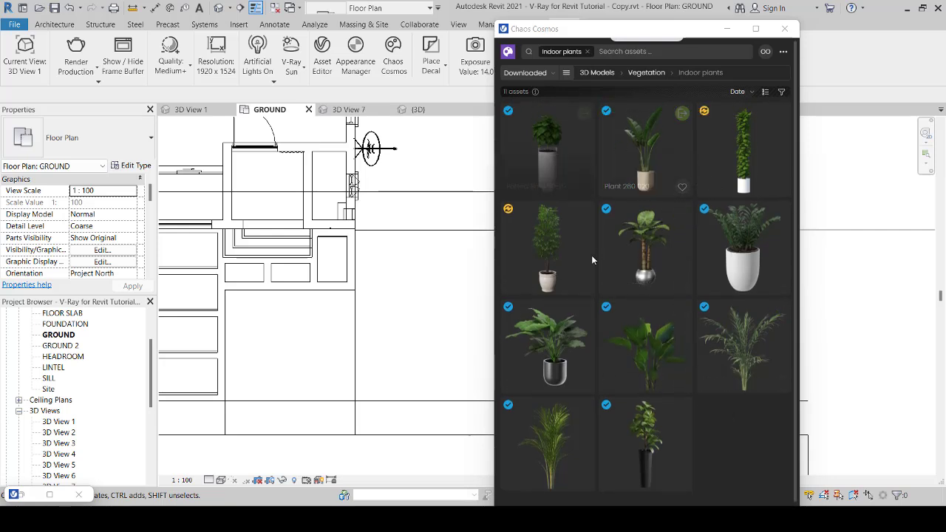
# - Close and reopen the Chaos Cosmos asset browser and try the Plant 260 020 import again
pyautogui.click(784, 28)
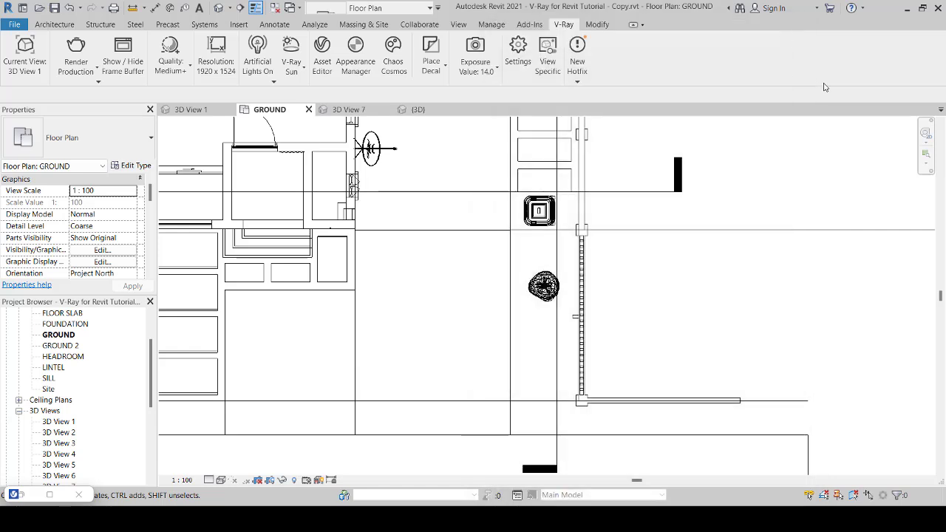
pyautogui.click(394, 53)
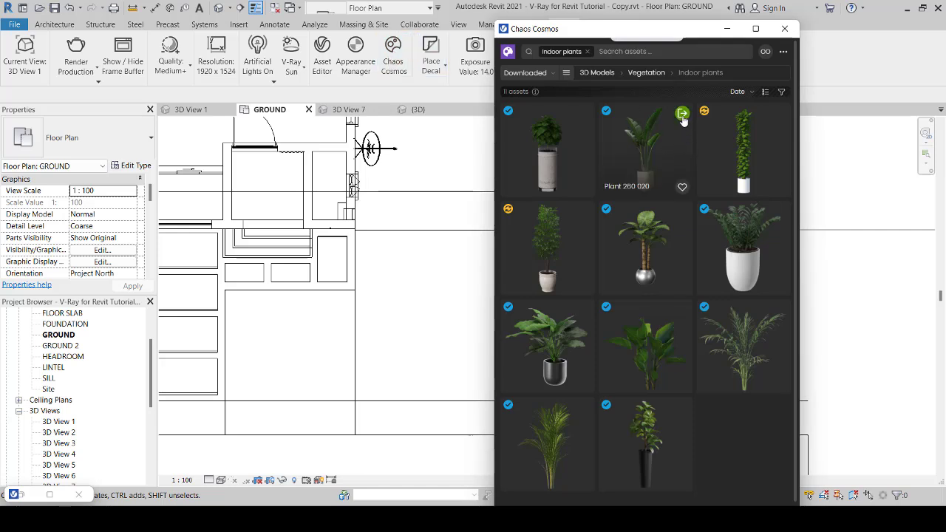
pyautogui.click(682, 116)
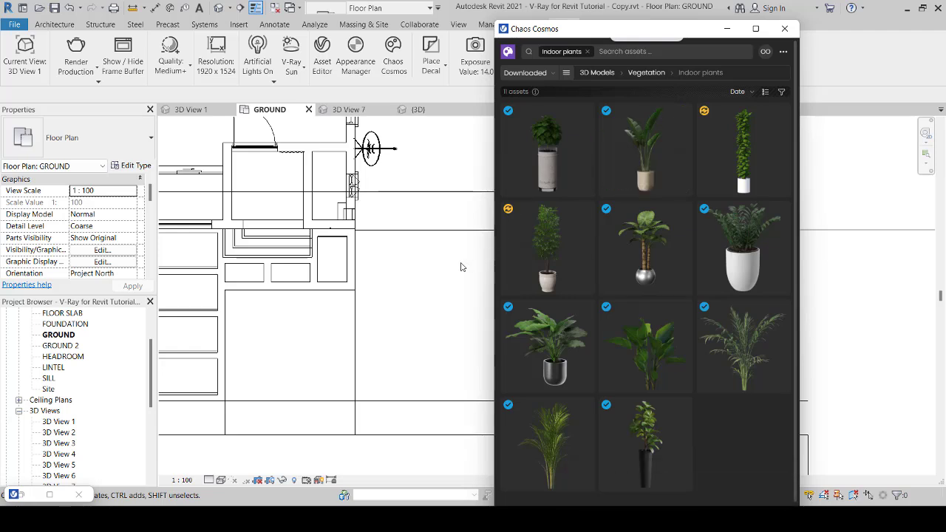
# - Check the computer's Wi-Fi connection in the Windows network settings
pyautogui.click(844, 519)
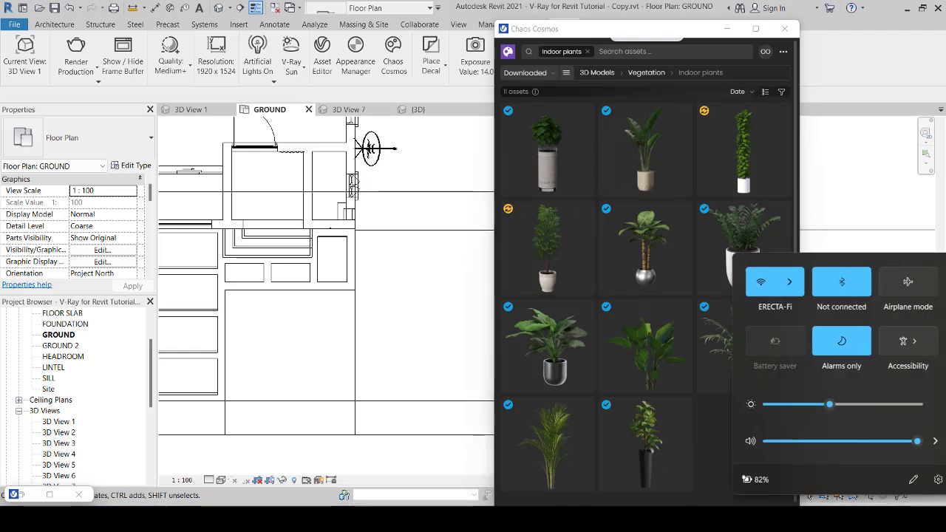
pyautogui.click(776, 283)
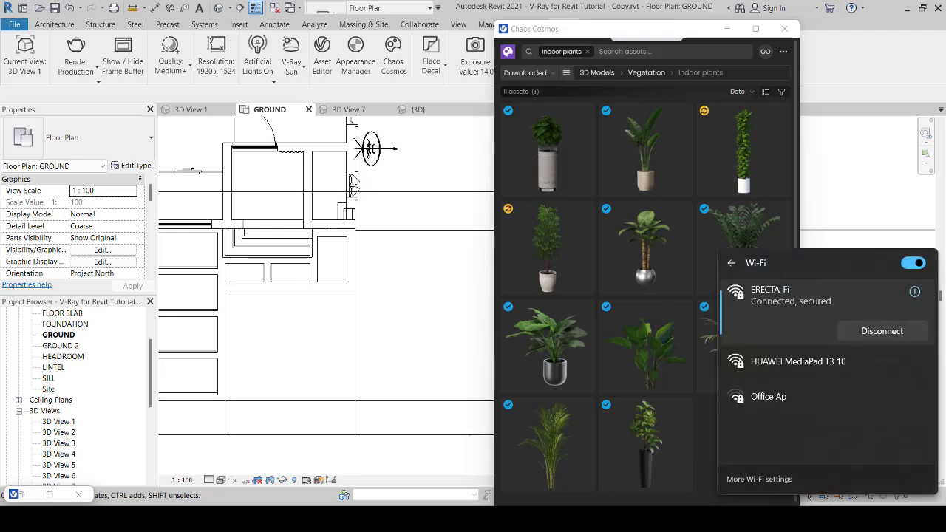
pyautogui.click(844, 519)
# - Retry importing the Plant 260 020 potted plant with the asset browser still open
pyautogui.moveTo(663, 150)
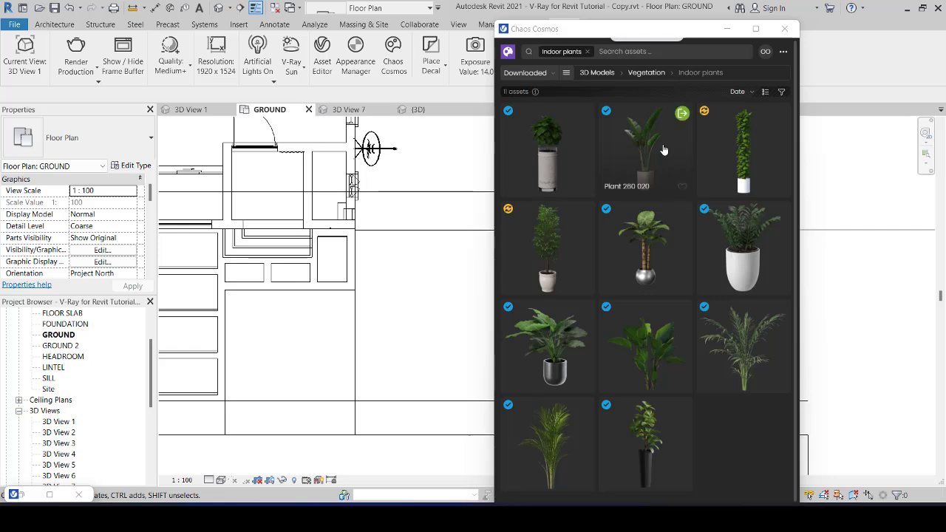
pyautogui.click(681, 114)
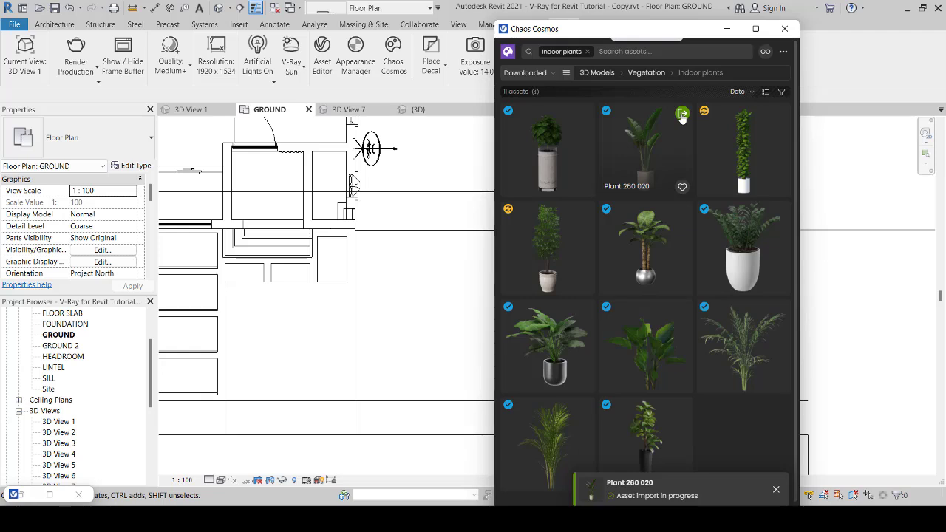
# - Minimize the Chaos Cosmos asset browser and return to the GROUND floor plan
pyautogui.click(728, 30)
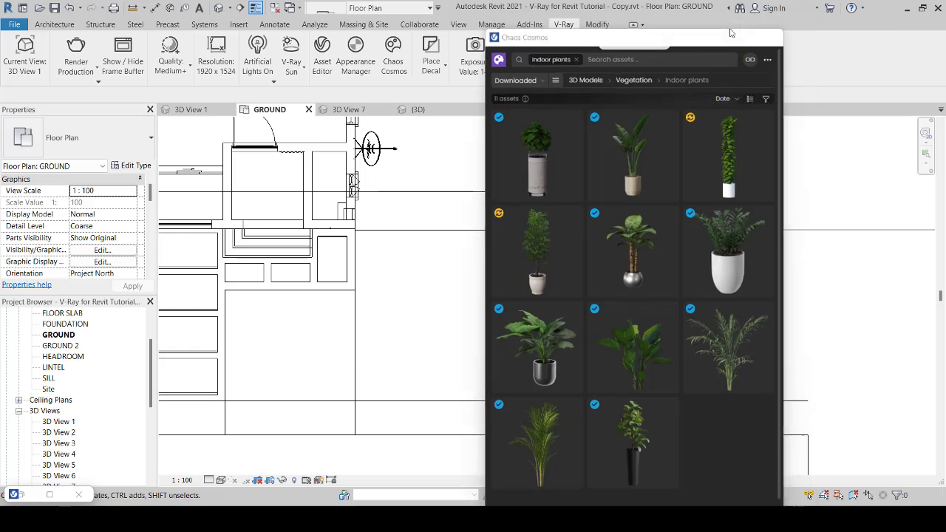
pyautogui.scroll(-5, 627, 290)
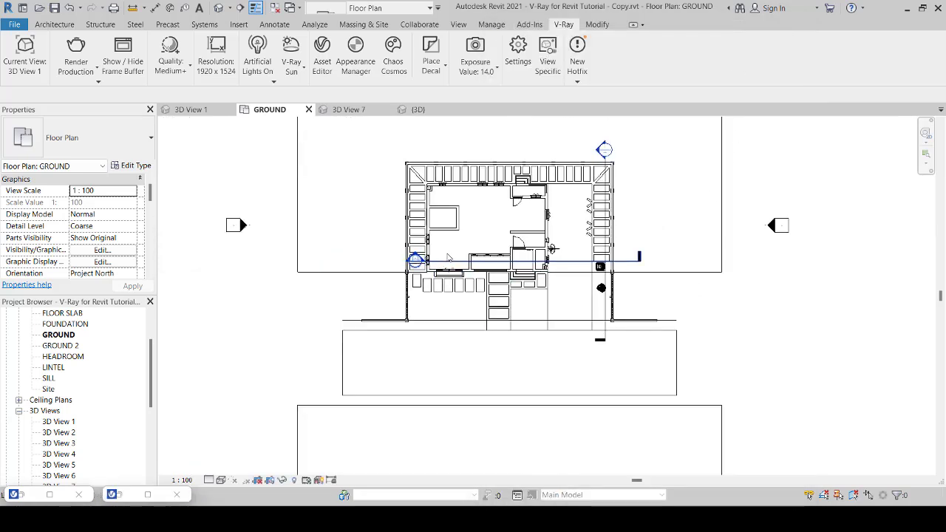
pyautogui.scroll(4, 448, 257)
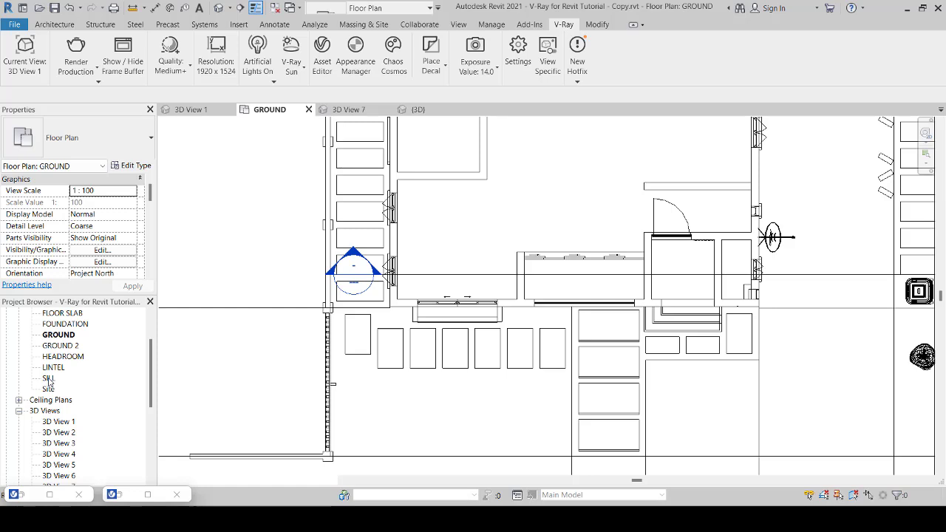
# - Open the SILL floor plan and cancel the pending placement of the Cosmos Plant 260 020
pyautogui.doubleClick(48, 378)
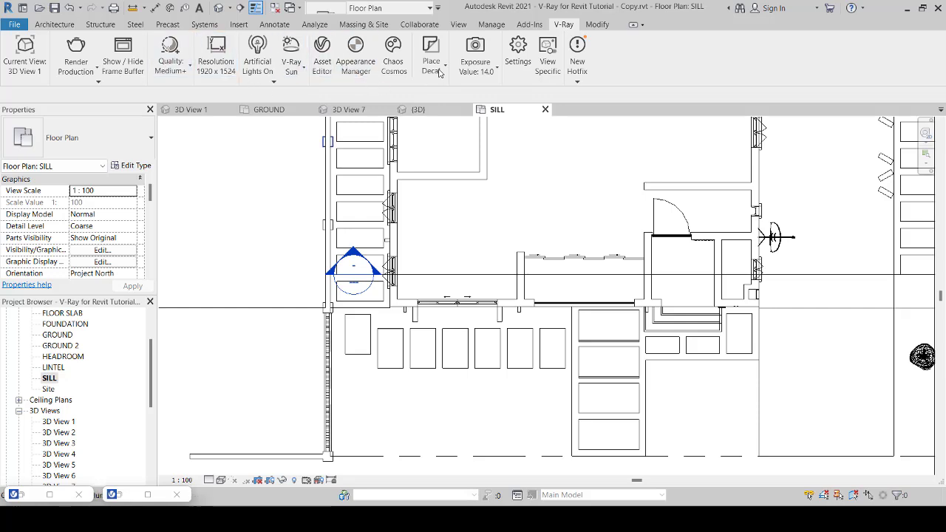
pyautogui.click(58, 26)
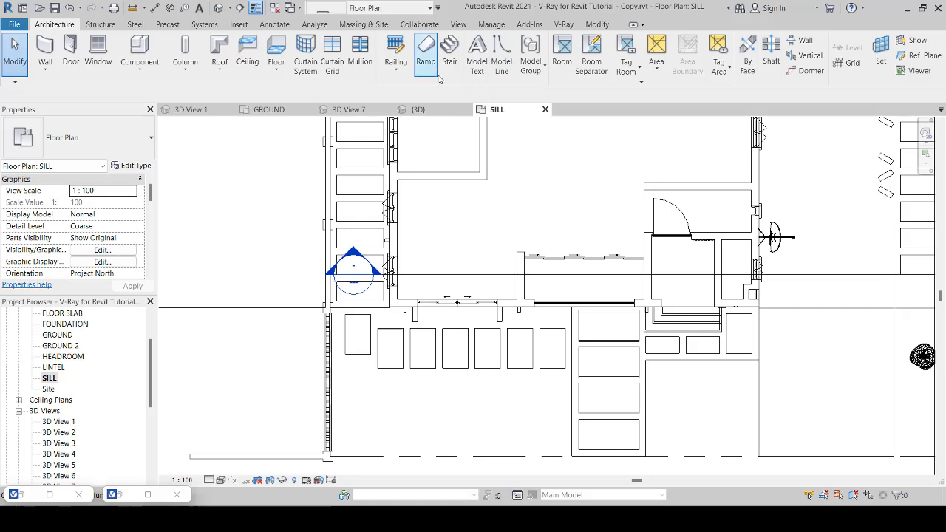
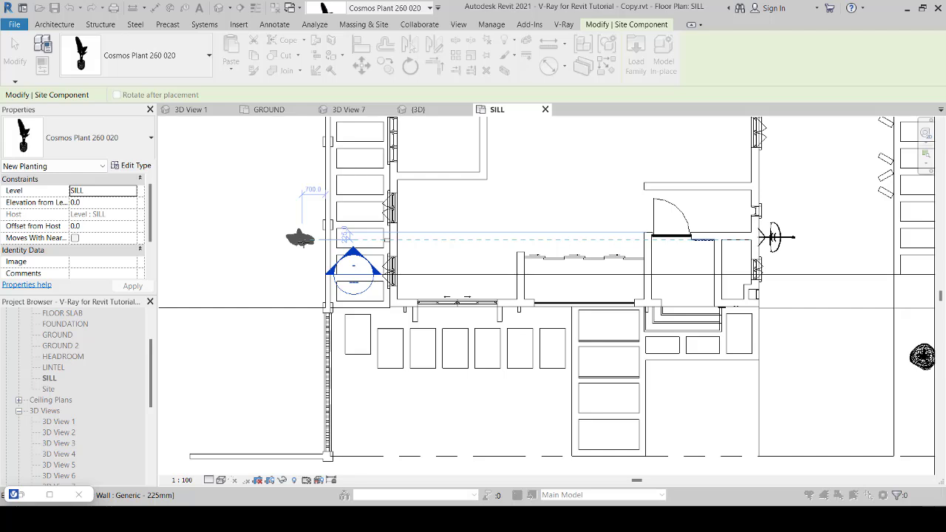
pyautogui.scroll(-2, 300, 238)
pyautogui.scroll(-2, 292, 233)
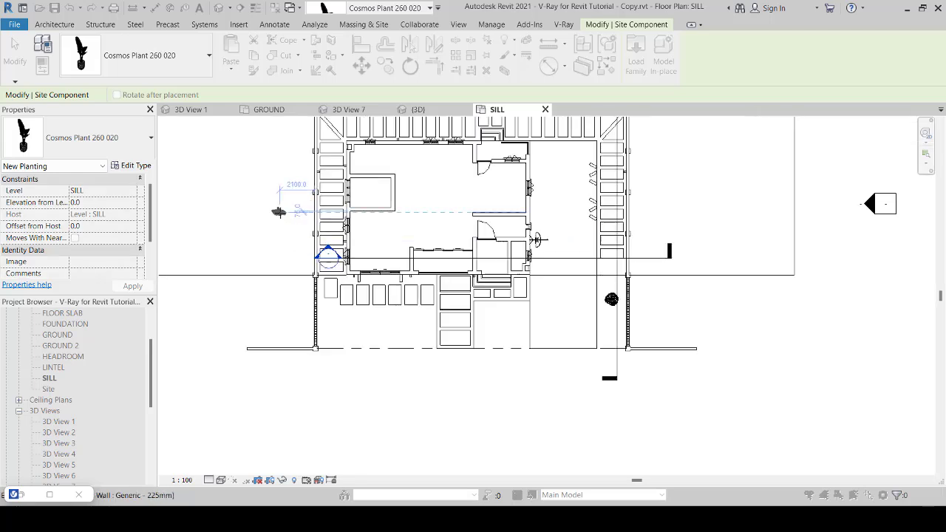
pyautogui.rightClick(284, 215)
pyautogui.click(296, 222)
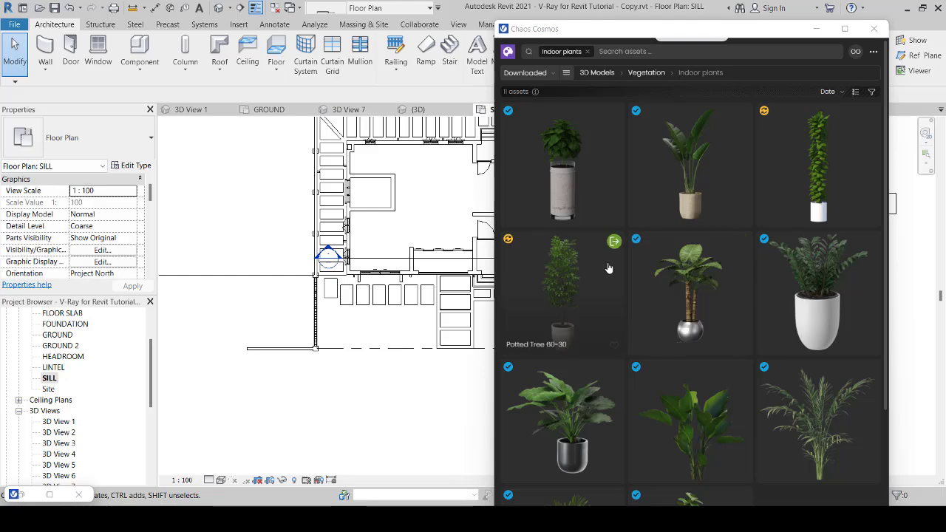
# - Try importing the Potted Tree 60-30 asset from Chaos Cosmos into the SILL plan, cancelling each placement
pyautogui.click(615, 243)
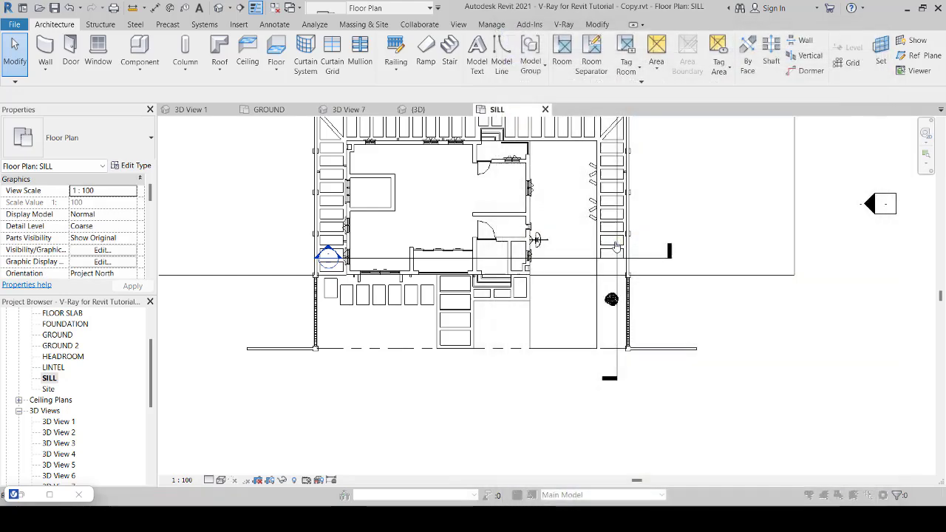
pyautogui.rightClick(559, 299)
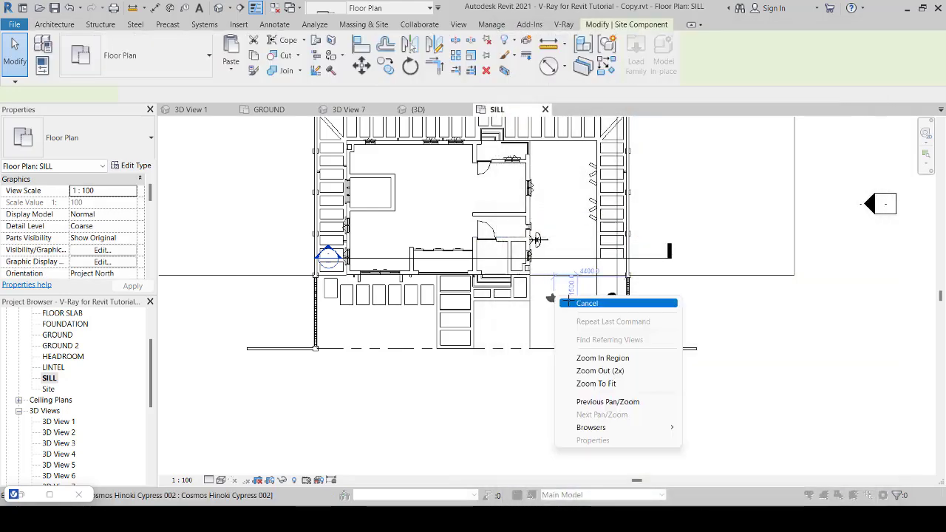
pyautogui.click(577, 304)
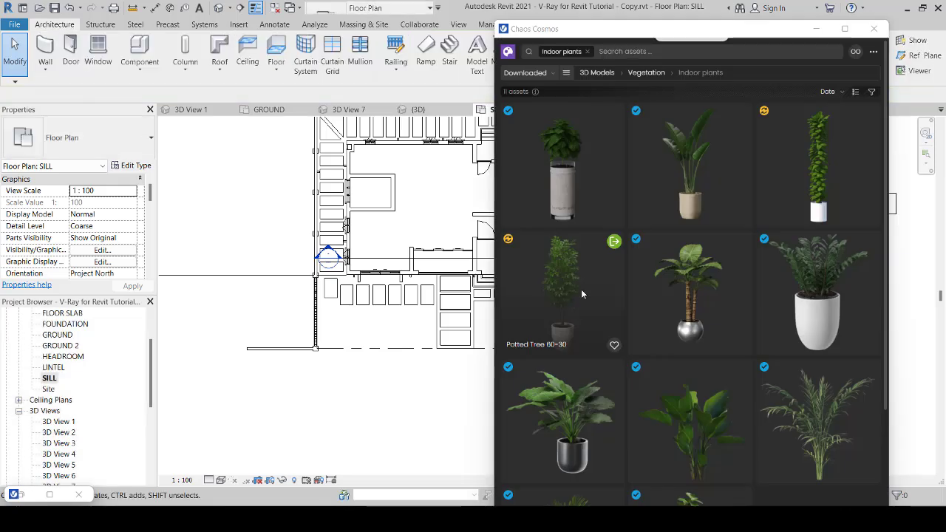
pyautogui.click(614, 242)
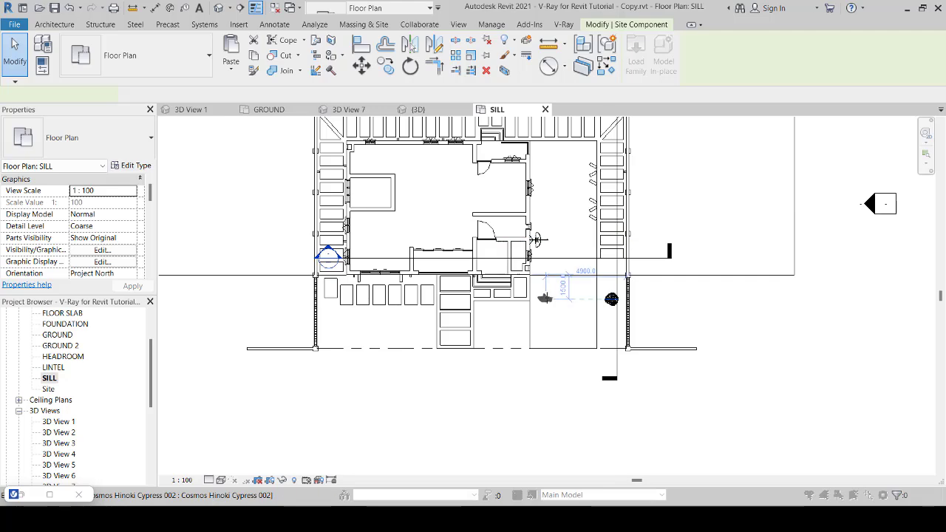
pyautogui.rightClick(566, 294)
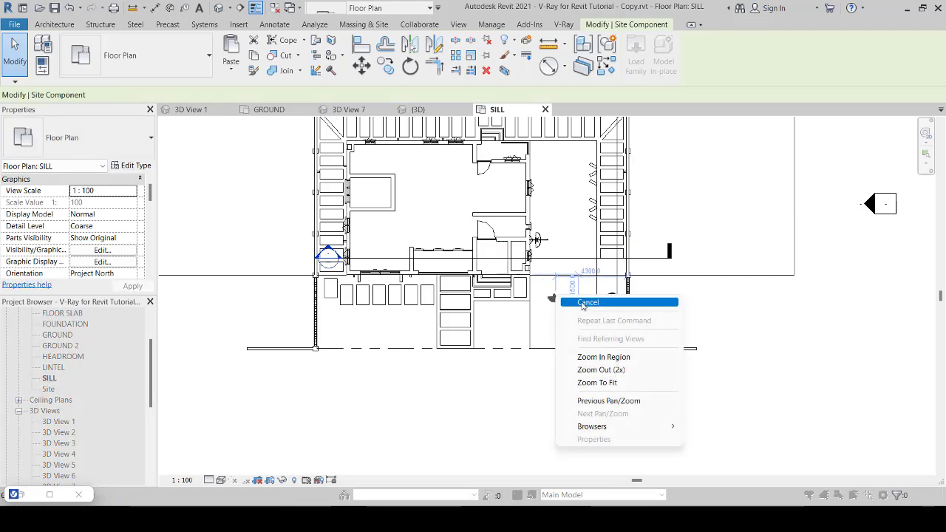
pyautogui.click(579, 303)
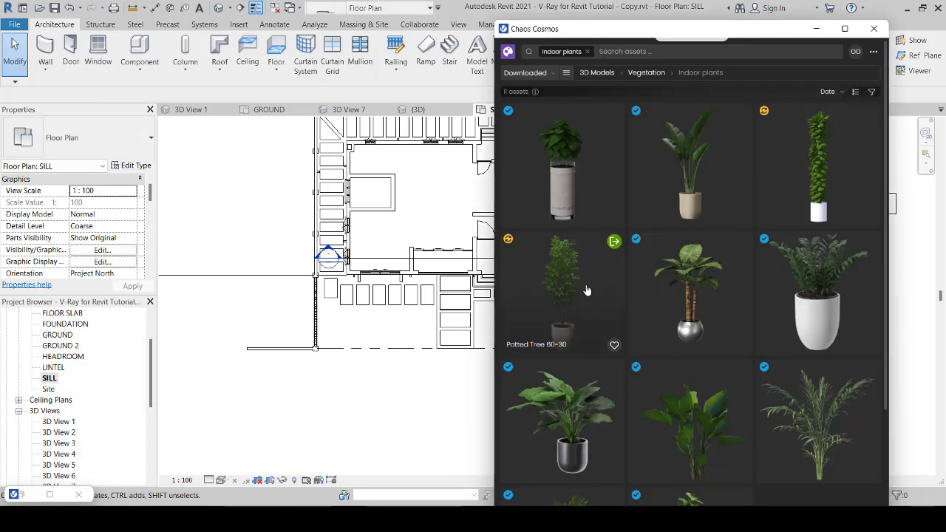
# - Retry the Potted Tree 60-30 import and close the Chaos Cosmos asset browser
pyautogui.moveTo(612, 243)
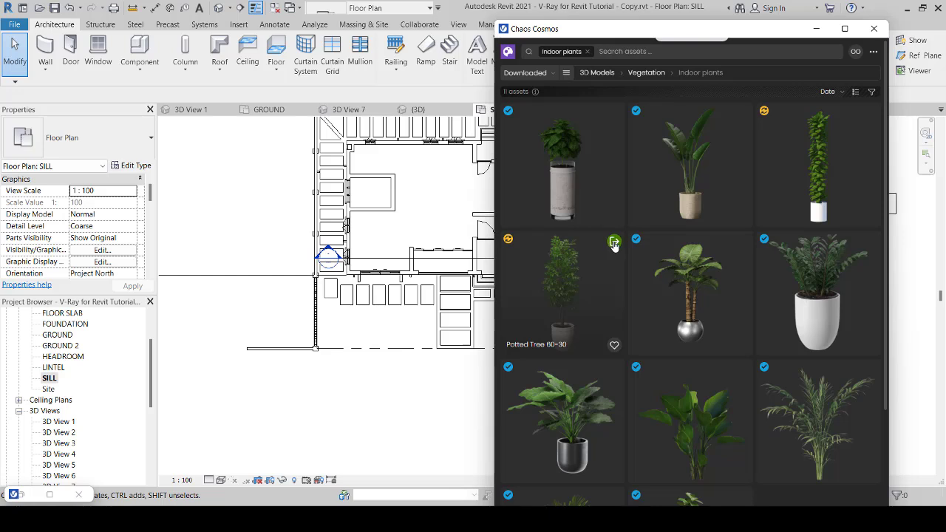
pyautogui.click(614, 242)
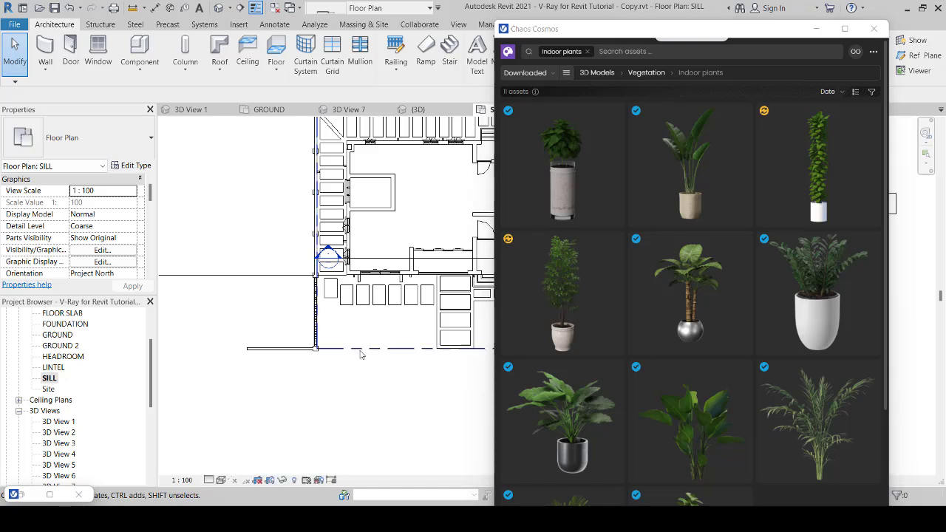
pyautogui.click(823, 32)
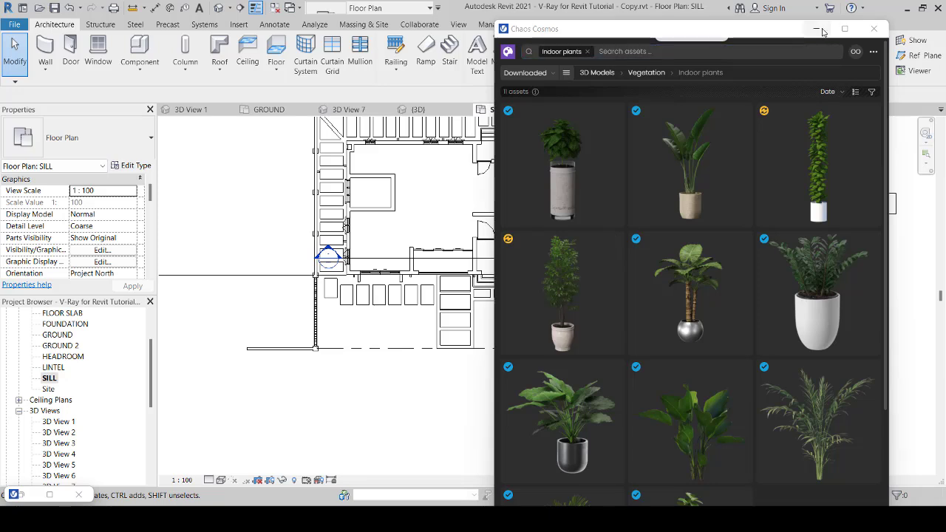
pyautogui.click(873, 30)
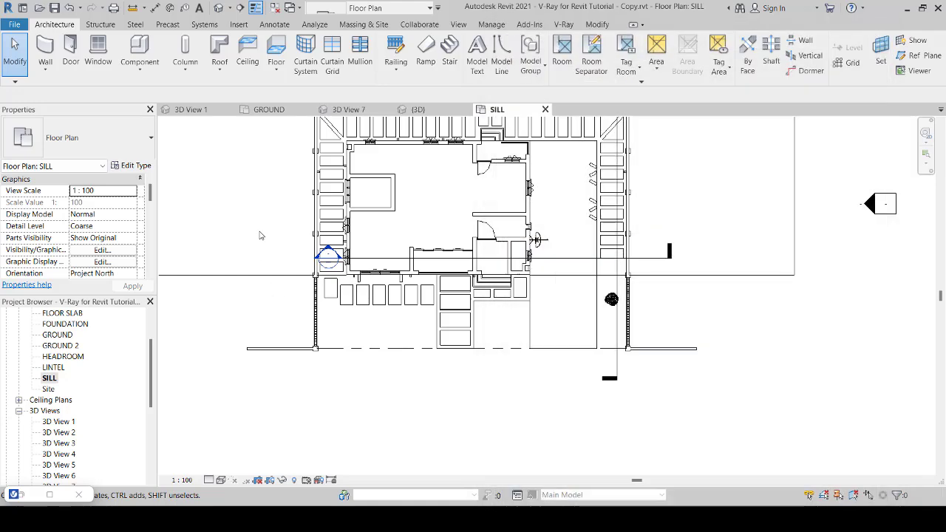
# - Start placing a lighting fixture and load Studio Light.rfa from the library's Lighting, Architectural, Internal folder
pyautogui.click(597, 24)
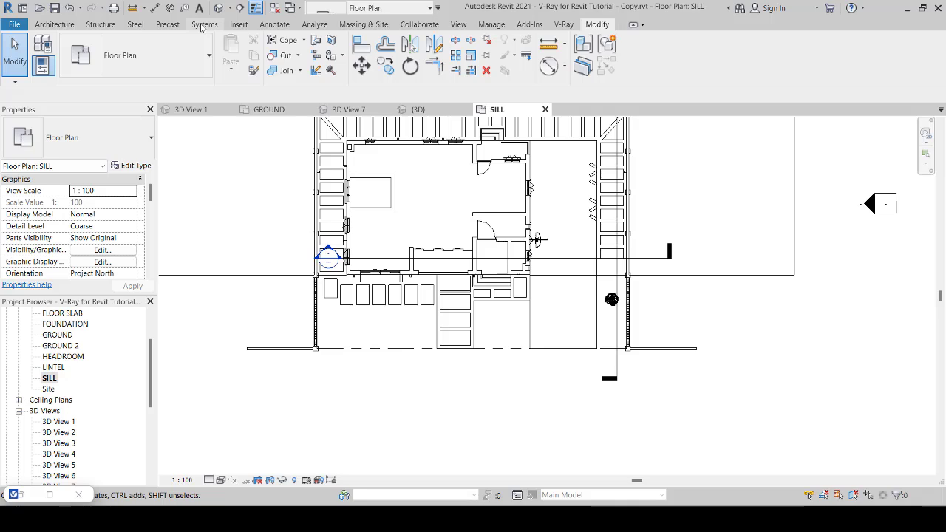
pyautogui.click(202, 27)
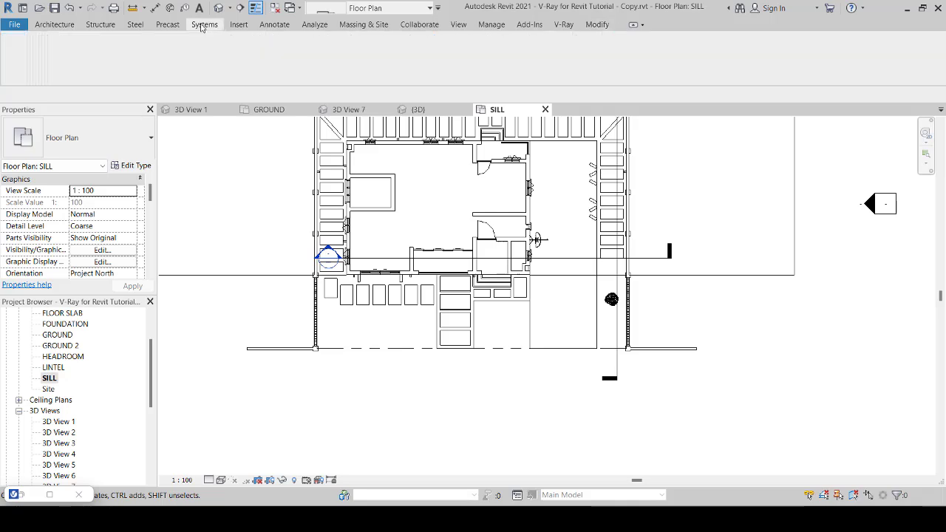
pyautogui.click(769, 73)
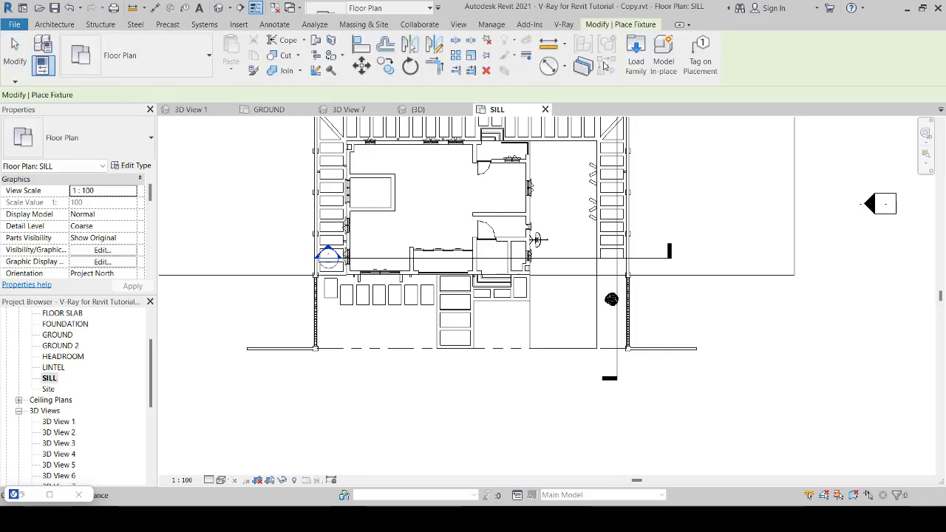
pyautogui.click(637, 50)
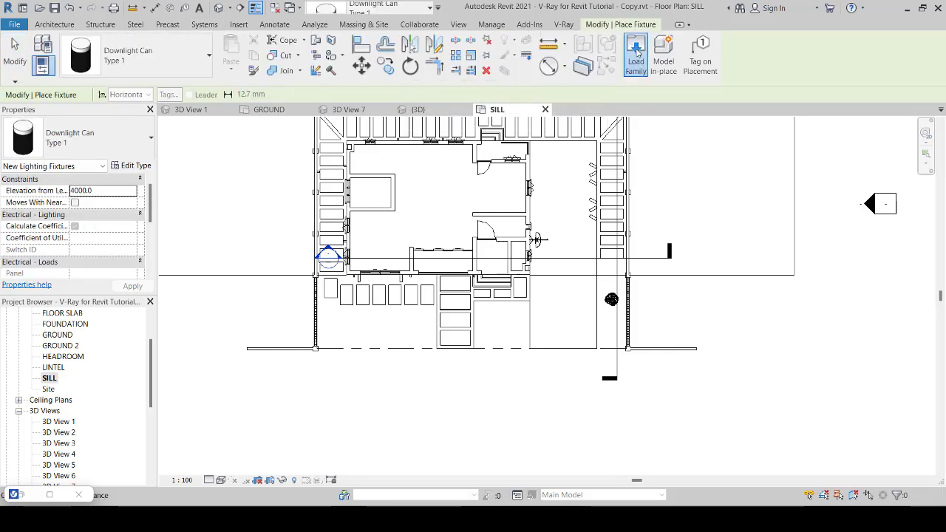
pyautogui.click(637, 50)
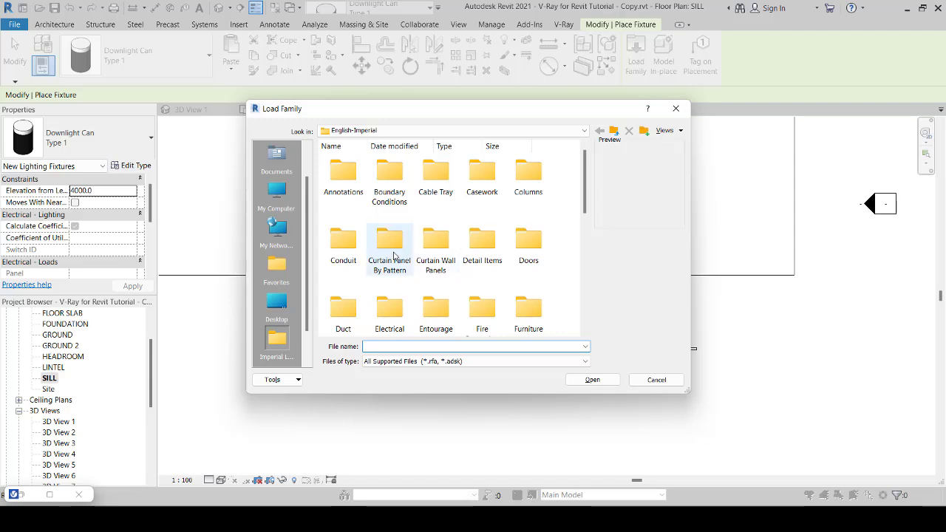
pyautogui.click(443, 251)
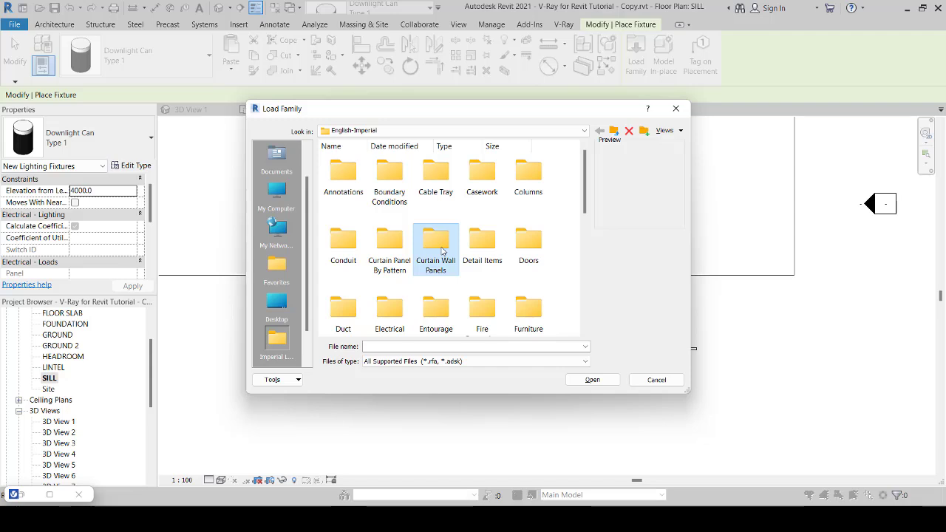
pyautogui.press('l')
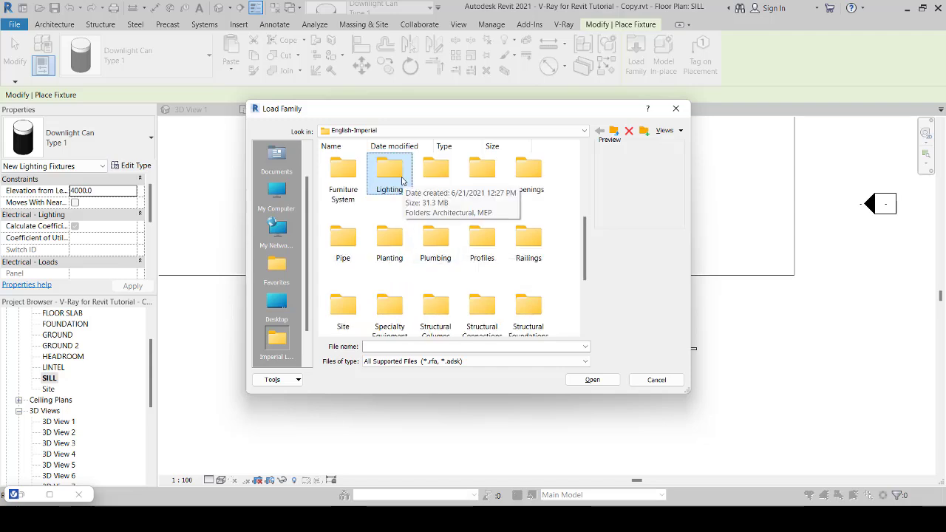
pyautogui.doubleClick(404, 184)
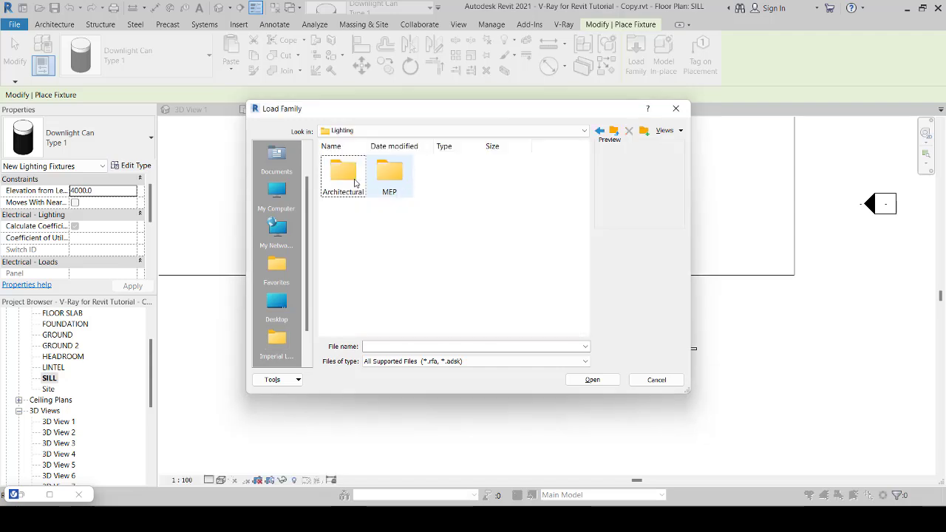
pyautogui.doubleClick(355, 183)
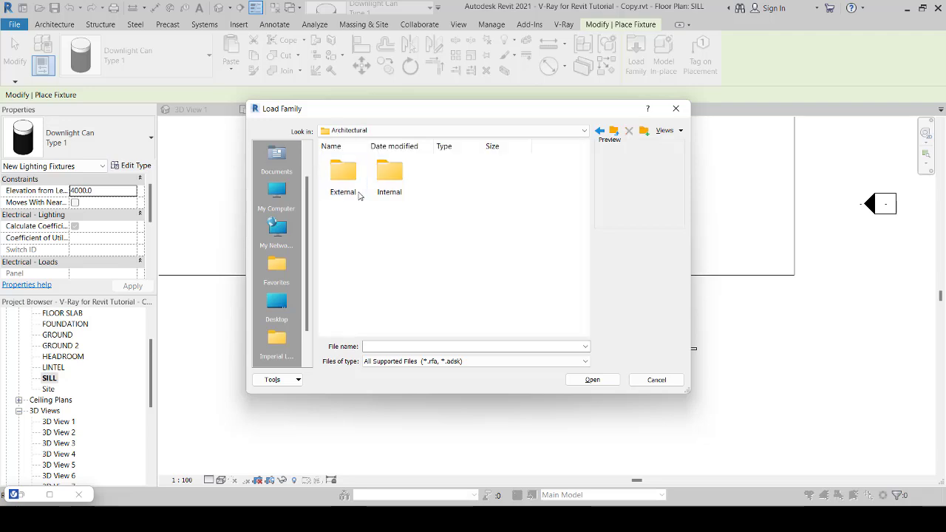
pyautogui.doubleClick(389, 181)
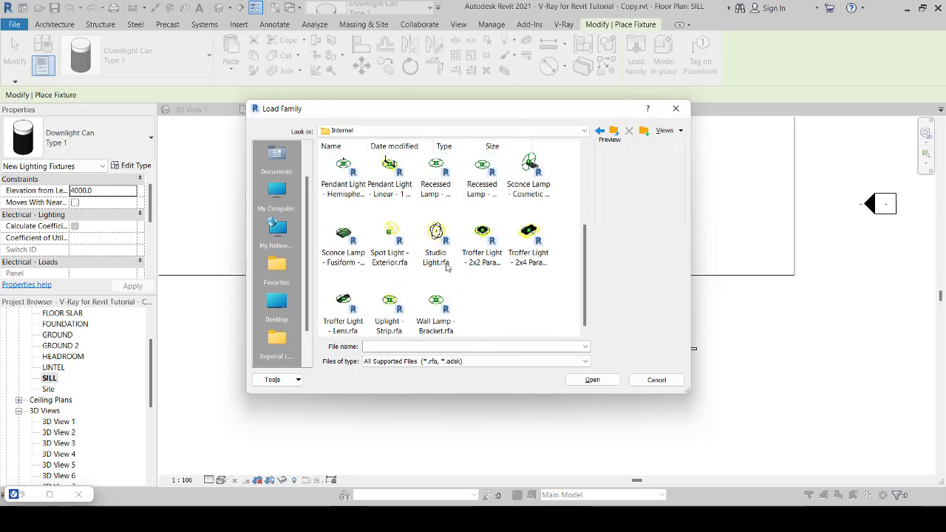
pyautogui.click(440, 240)
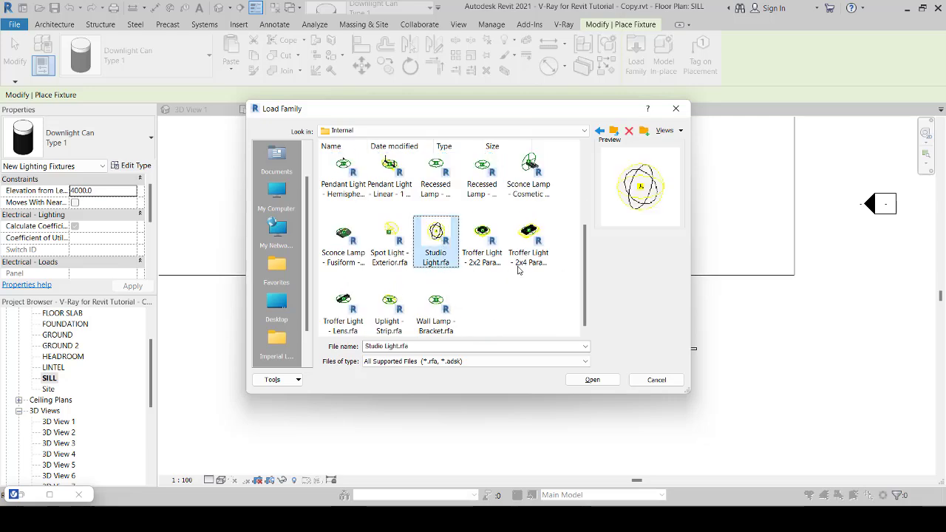
pyautogui.click(600, 380)
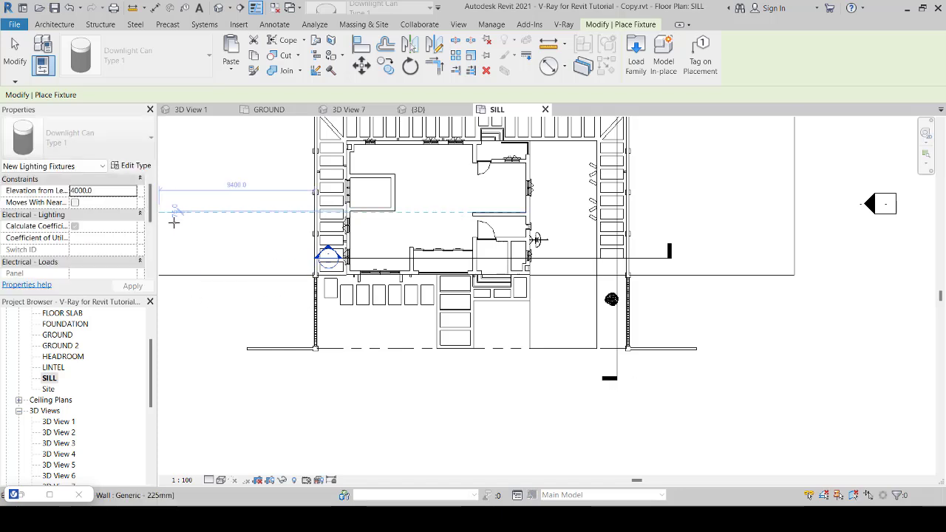
# - Place a 120V Studio Light in the room behind the front sliding window, about 2000 mm from the partition wall
pyautogui.scroll(4, 387, 248)
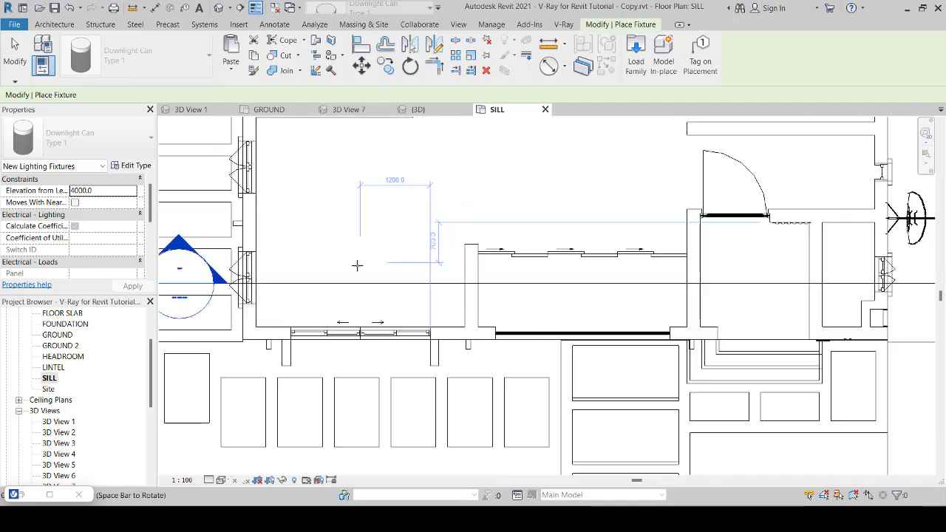
pyautogui.click(347, 298)
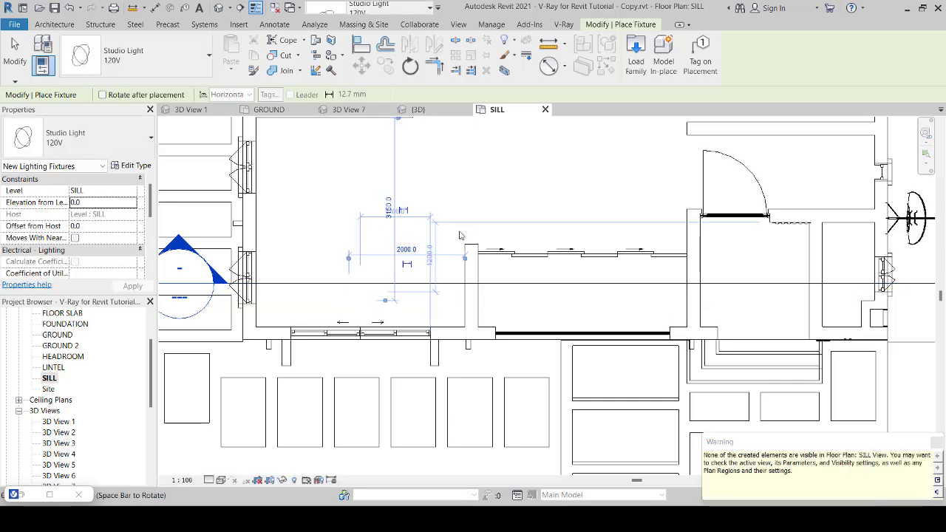
pyautogui.click(937, 443)
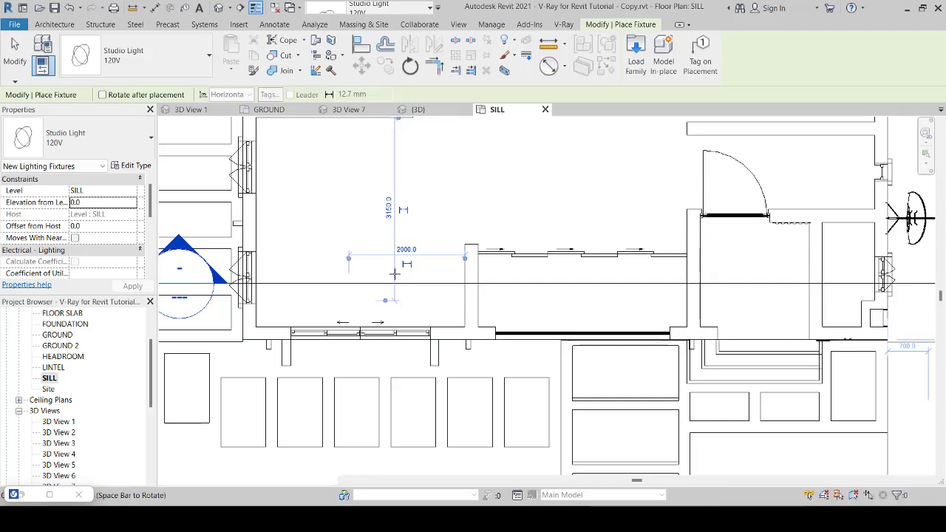
# - Set the elevation from level for new Studio Light fixtures to -1050 and end the fixture placement
pyautogui.click(112, 202)
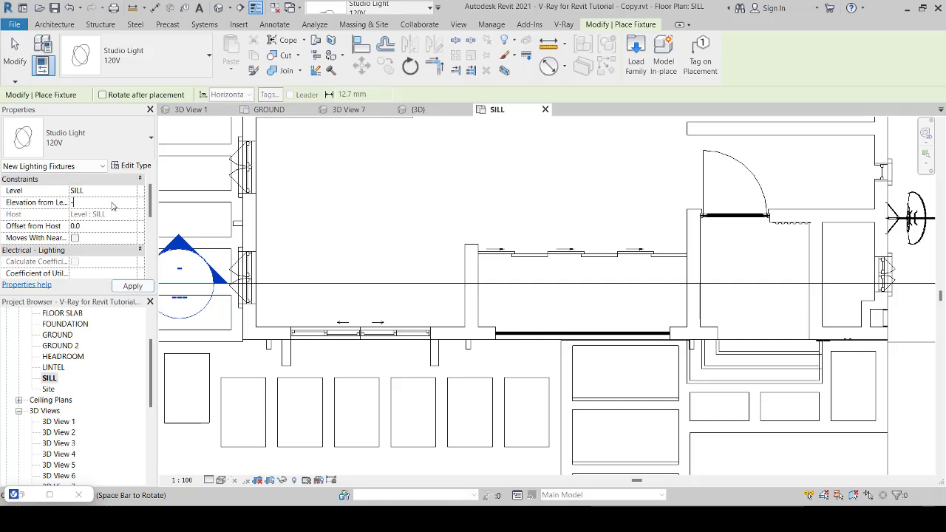
pyautogui.write('-10560')
pyautogui.press('BackSpace')
pyautogui.press('BackSpace')
pyautogui.write('0')
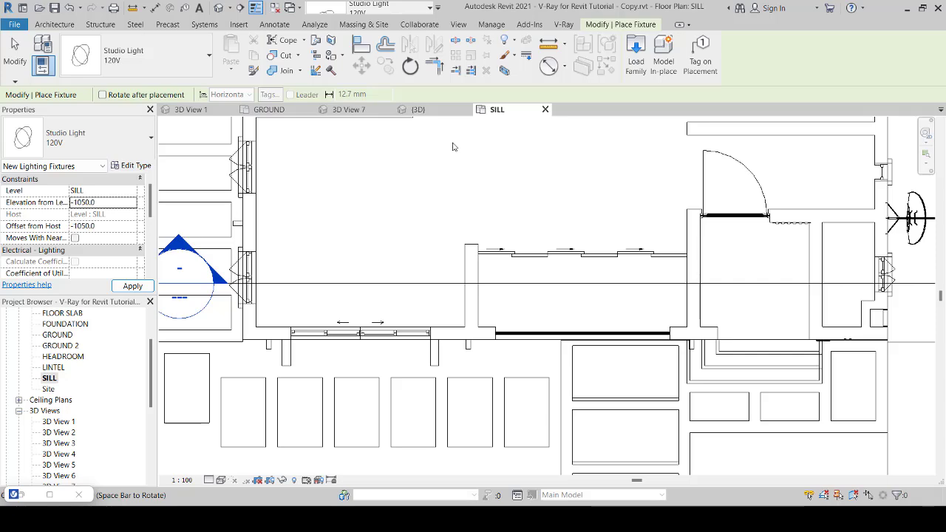
pyautogui.scroll(-2, 439, 219)
pyautogui.scroll(-2, 451, 166)
pyautogui.rightClick(457, 168)
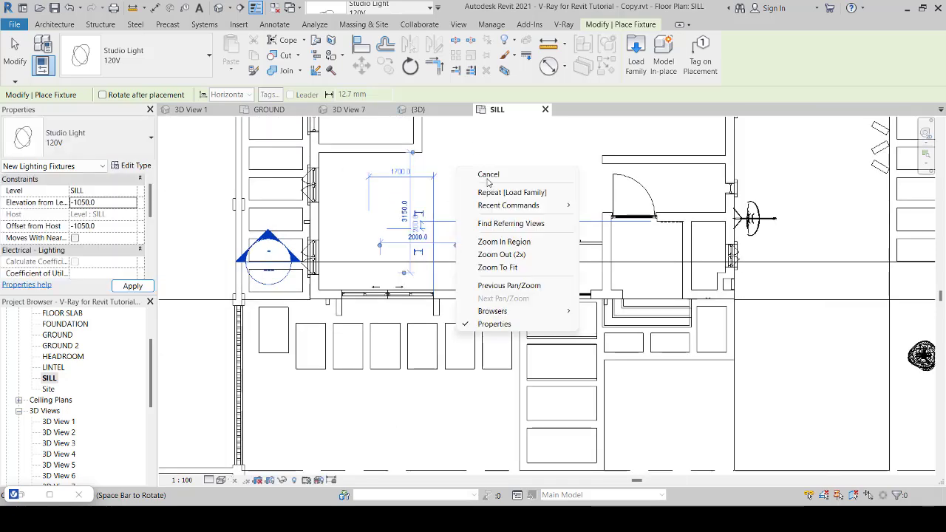
pyautogui.click(486, 175)
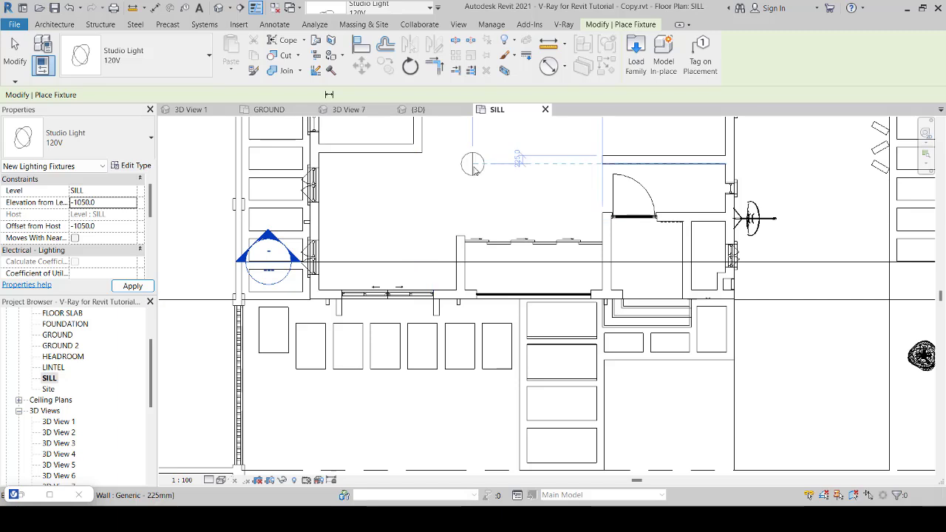
pyautogui.rightClick(473, 167)
pyautogui.click(488, 174)
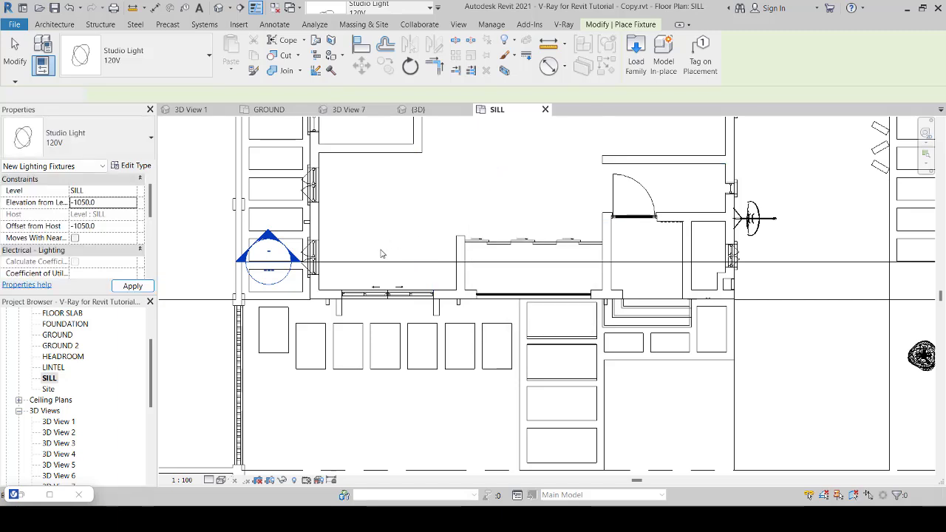
# - Move the building section line from the plant side of the SILL plan into the room with the Studio Light and open its section view
pyautogui.scroll(-5, 380, 254)
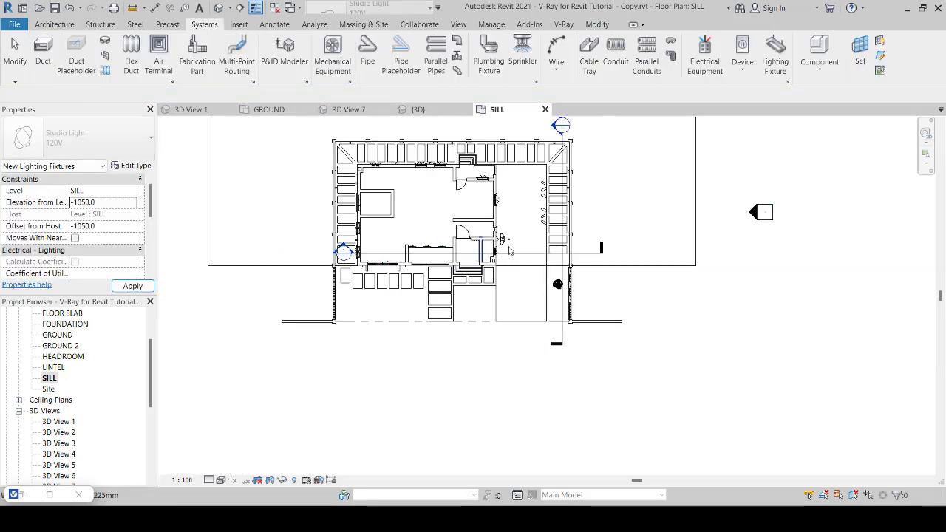
pyautogui.scroll(5, 575, 318)
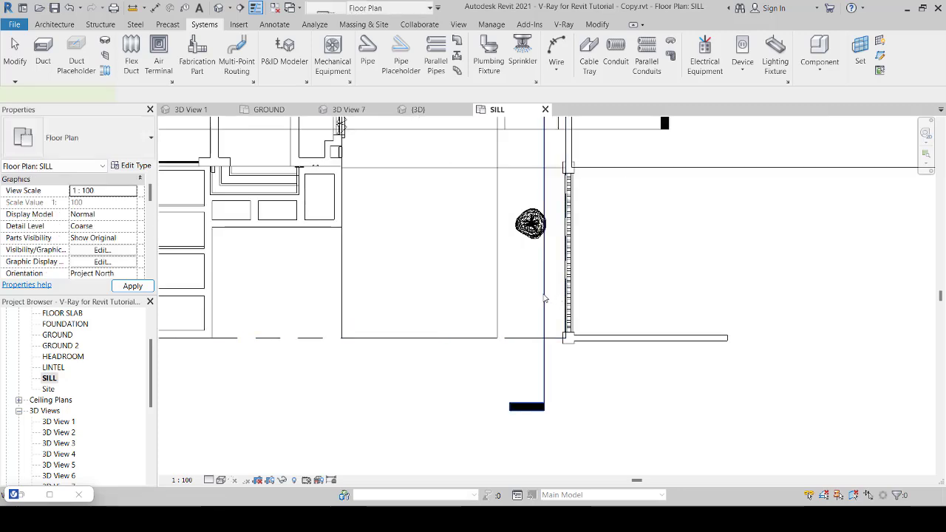
pyautogui.click(543, 294)
pyautogui.scroll(-3, 543, 294)
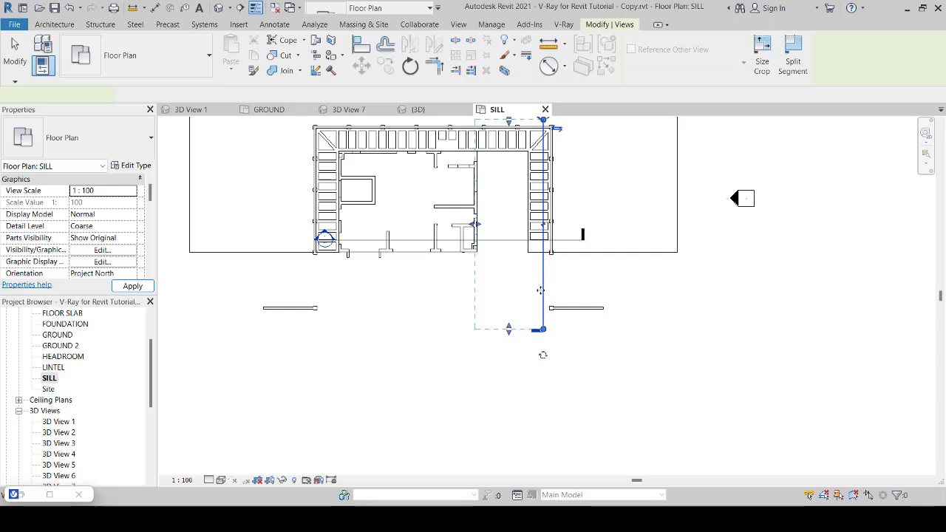
pyautogui.moveTo(348, 284); pyautogui.dragTo(363, 290)
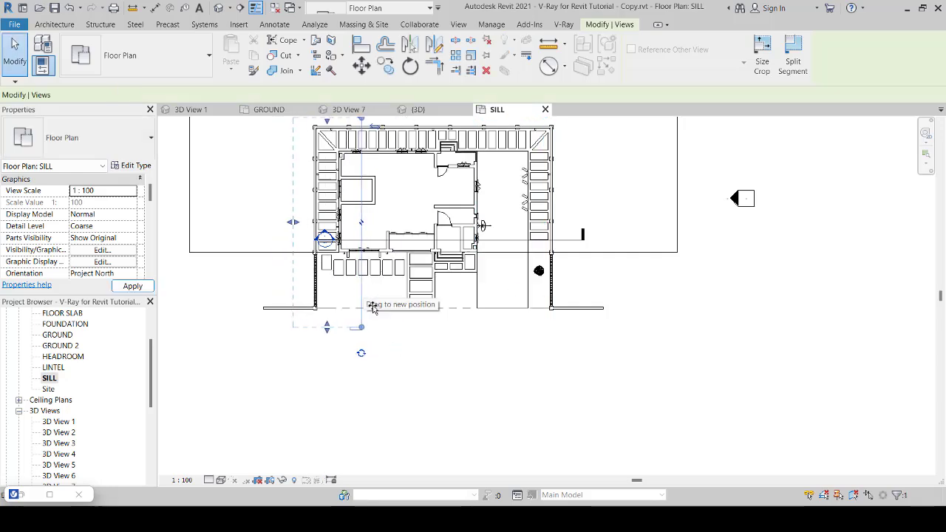
pyautogui.scroll(3, 379, 209)
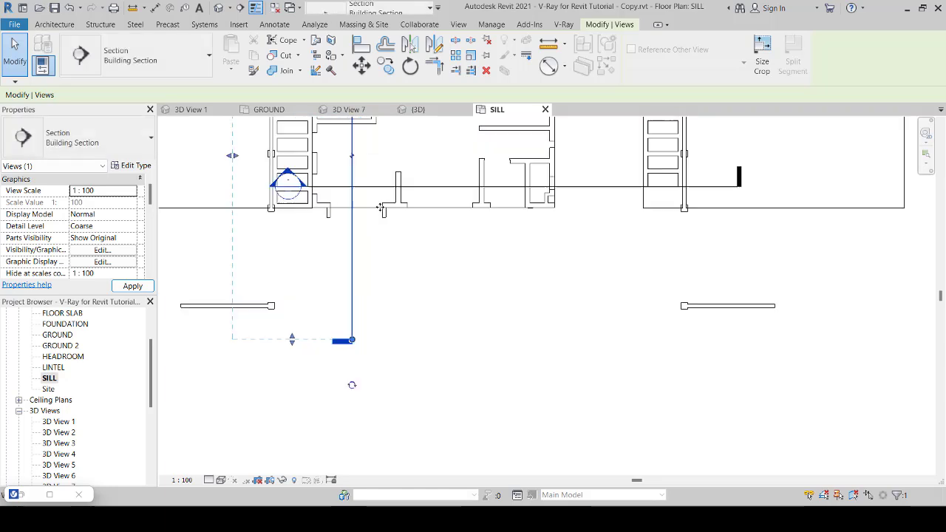
pyautogui.scroll(-2, 398, 243)
pyautogui.scroll(-3, 397, 242)
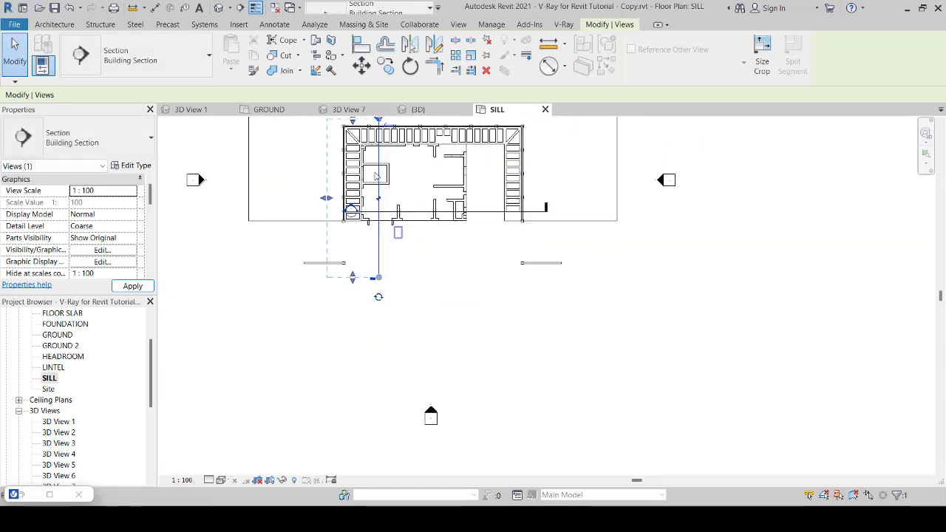
pyautogui.rightClick(377, 153)
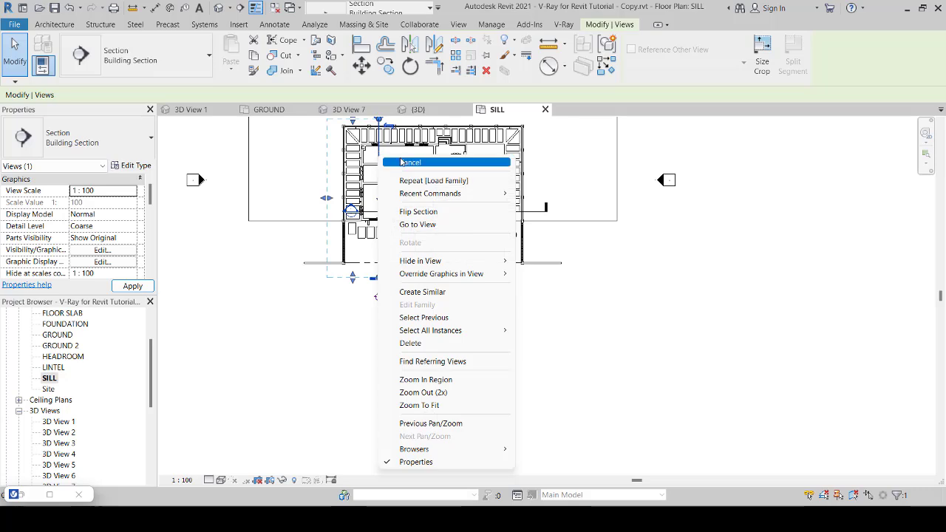
pyautogui.click(416, 224)
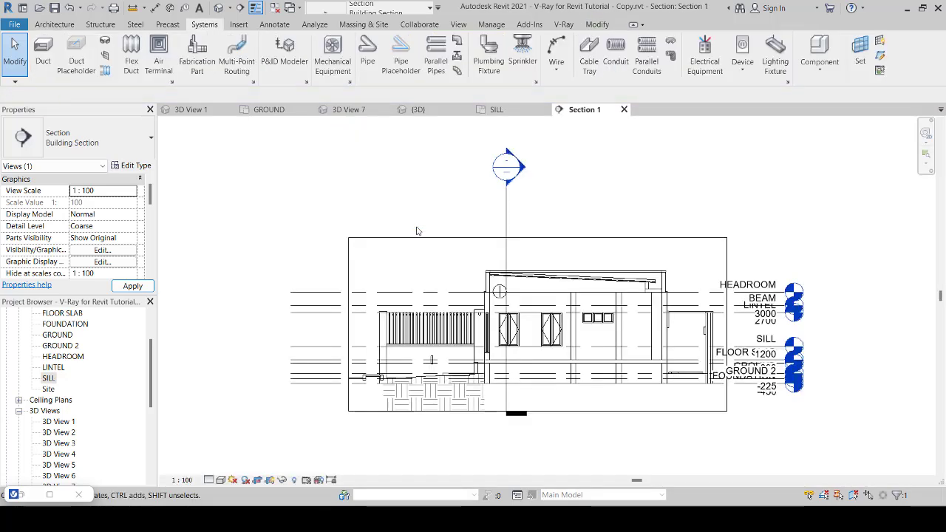
# - Set the Studio Light's elevation from level to -1050 in the section view, and lower it further to -1500
pyautogui.scroll(5, 501, 297)
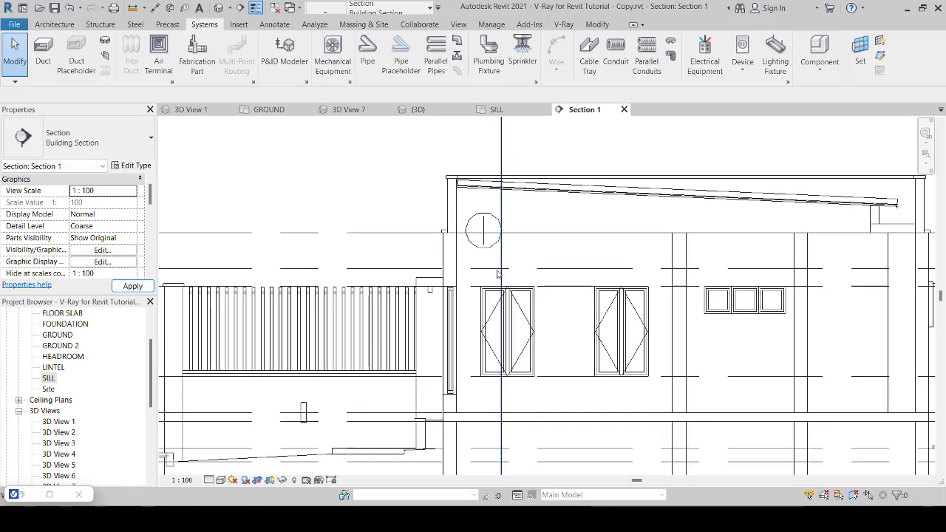
pyautogui.click(486, 224)
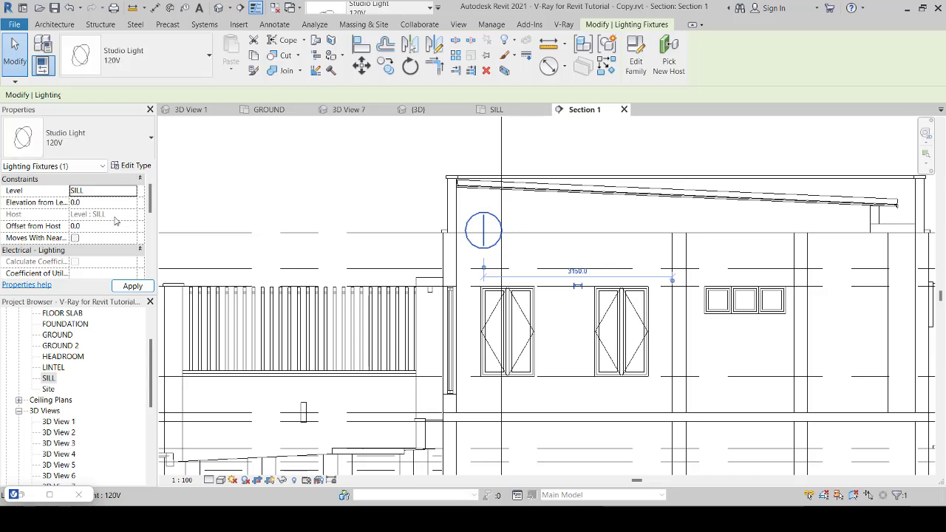
pyautogui.click(121, 203)
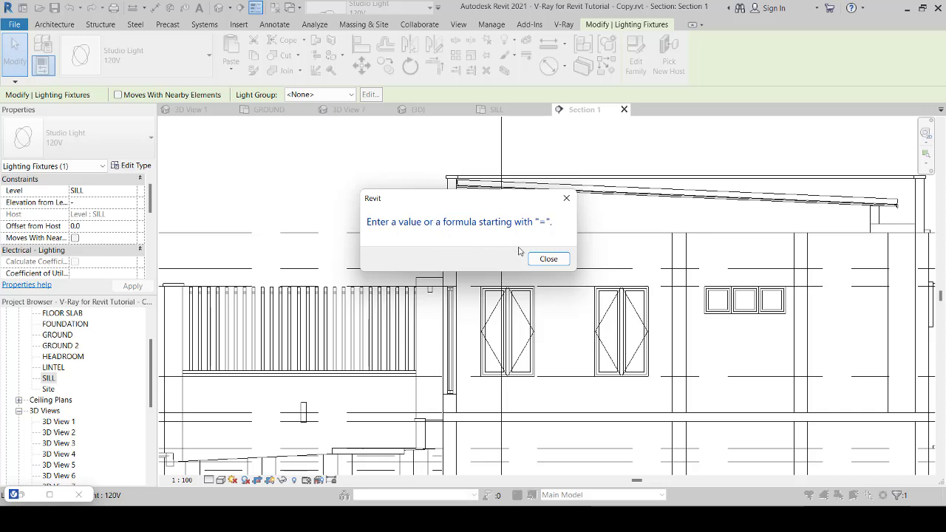
pyautogui.click(549, 259)
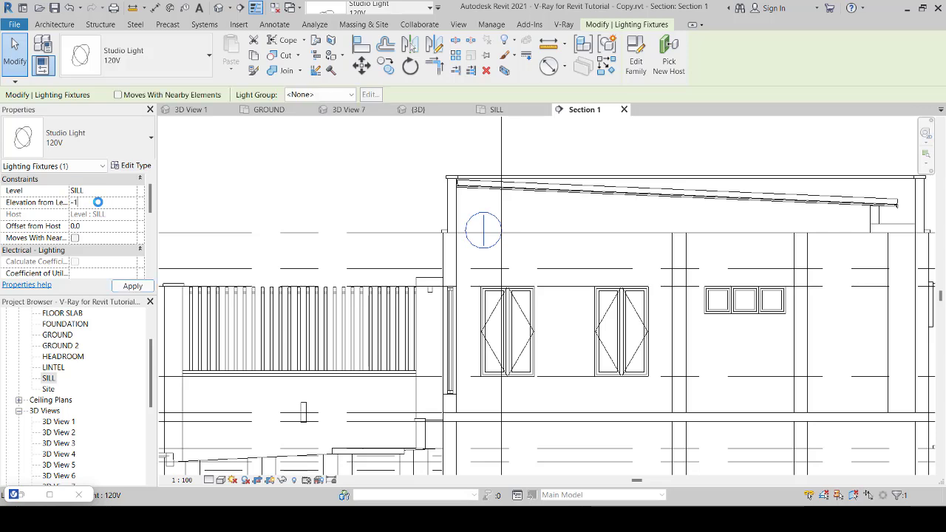
pyautogui.write('-105')
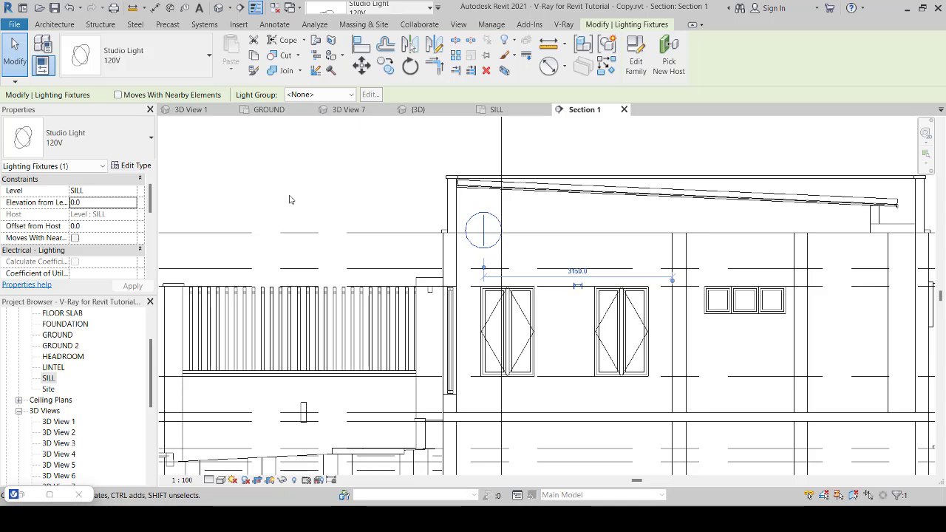
pyautogui.click(112, 203)
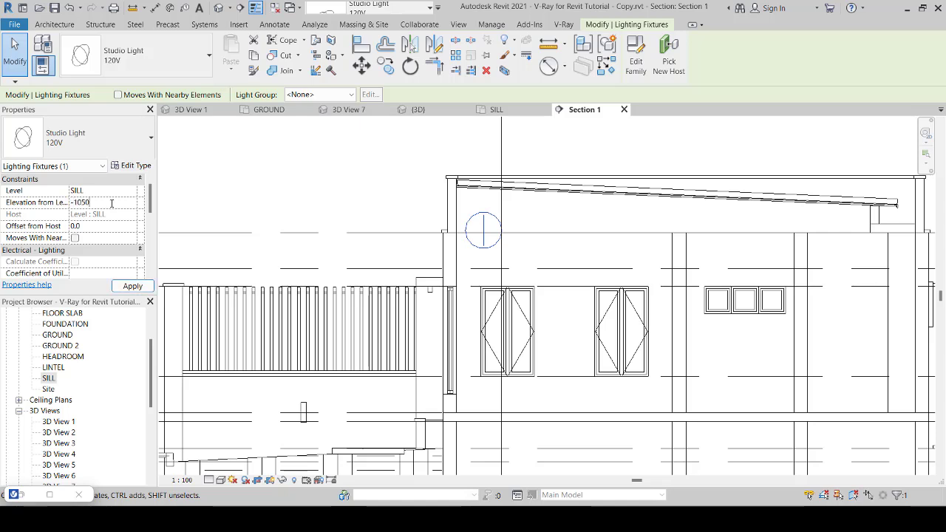
pyautogui.press('Return')
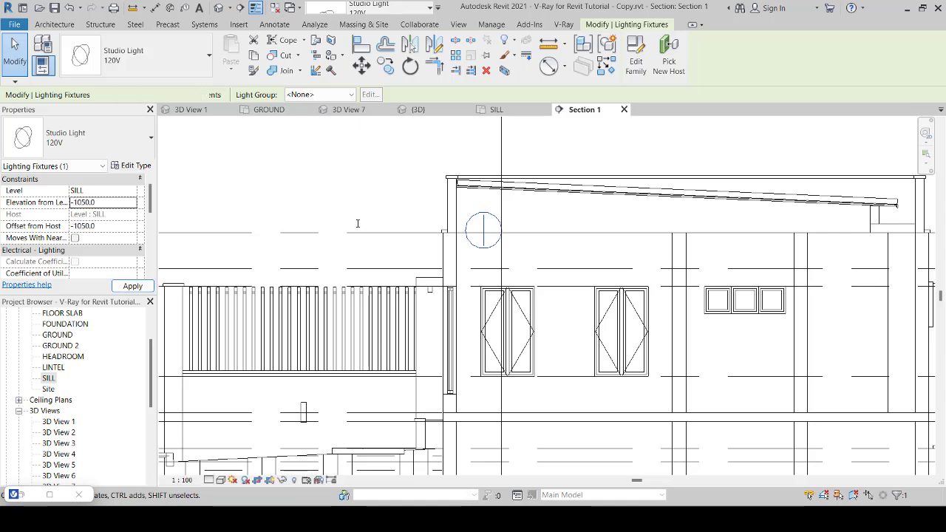
pyautogui.click(111, 204)
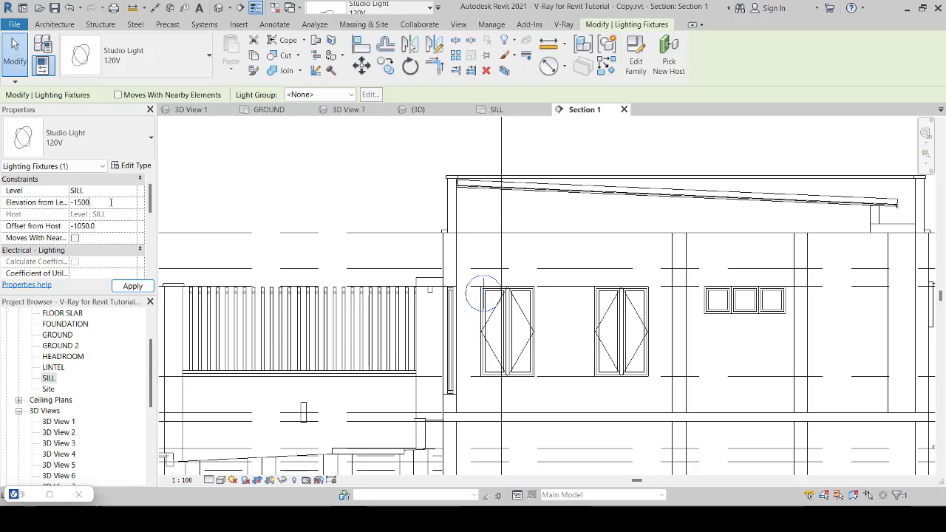
pyautogui.write('0')
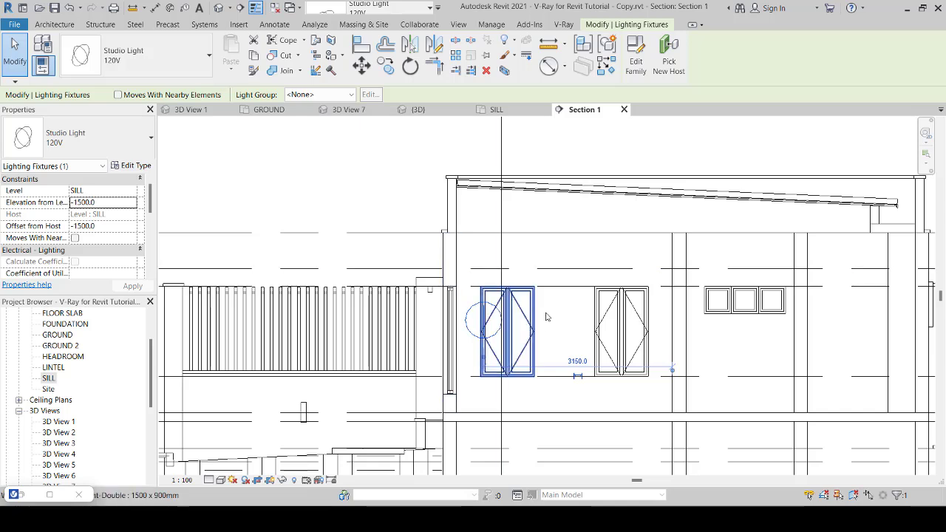
# - In the SILL plan, place another 120V Studio Light behind the interior sliding panels, about 1900 mm from the partition wall beside the swing door
pyautogui.click(509, 112)
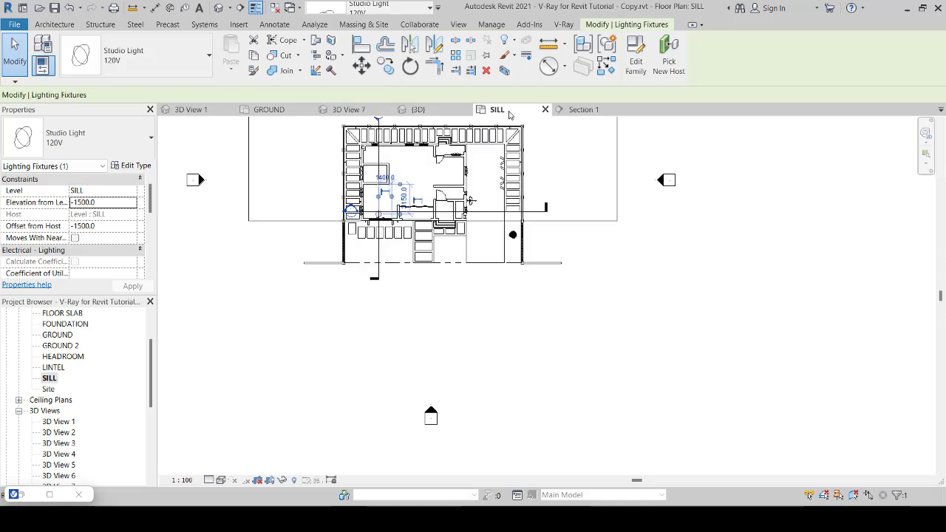
pyautogui.scroll(8, 470, 200)
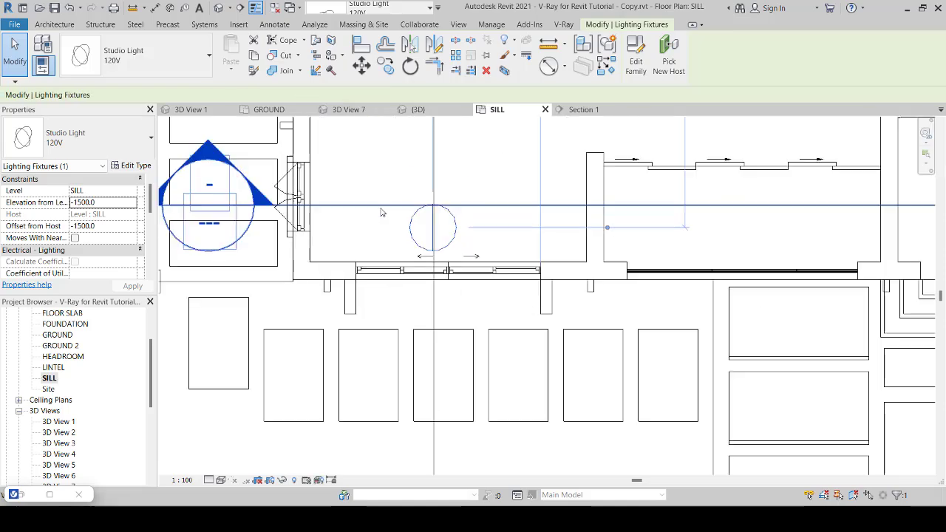
pyautogui.click(383, 239)
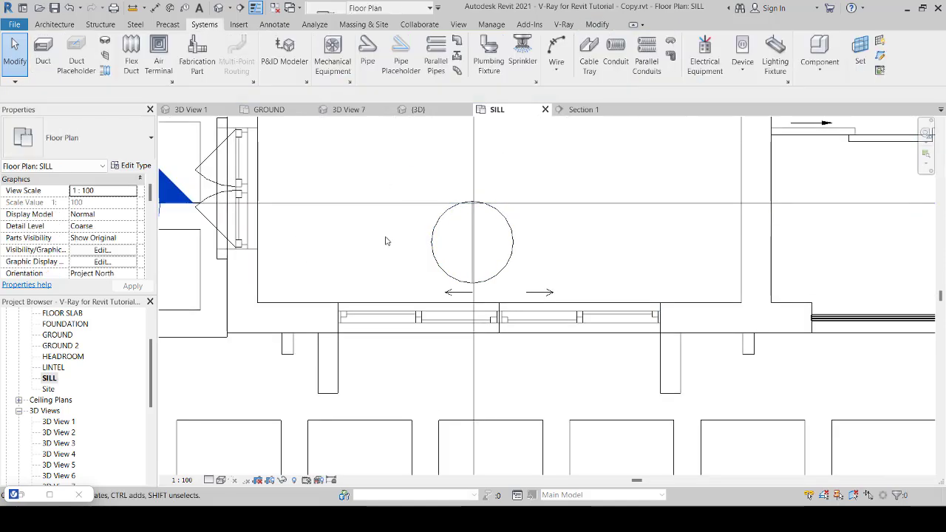
pyautogui.scroll(-3, 383, 239)
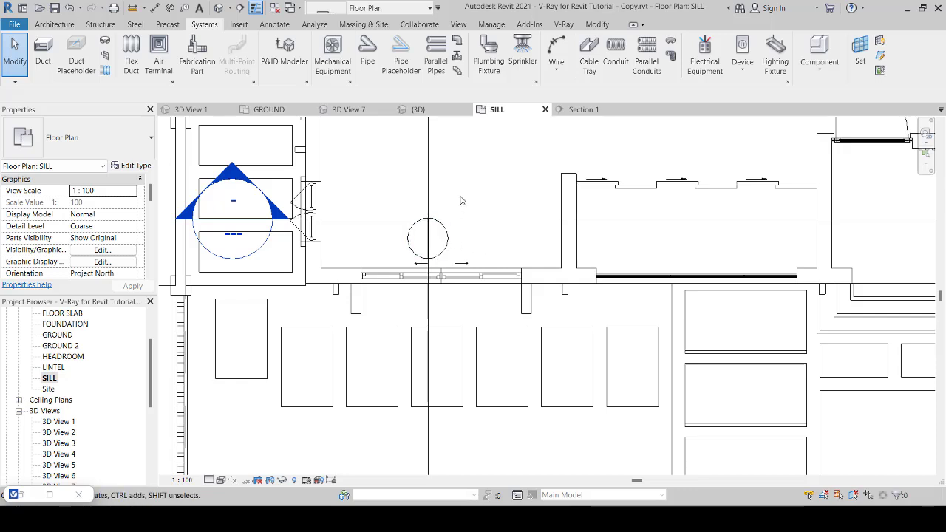
pyautogui.press('l')
pyautogui.press('f')
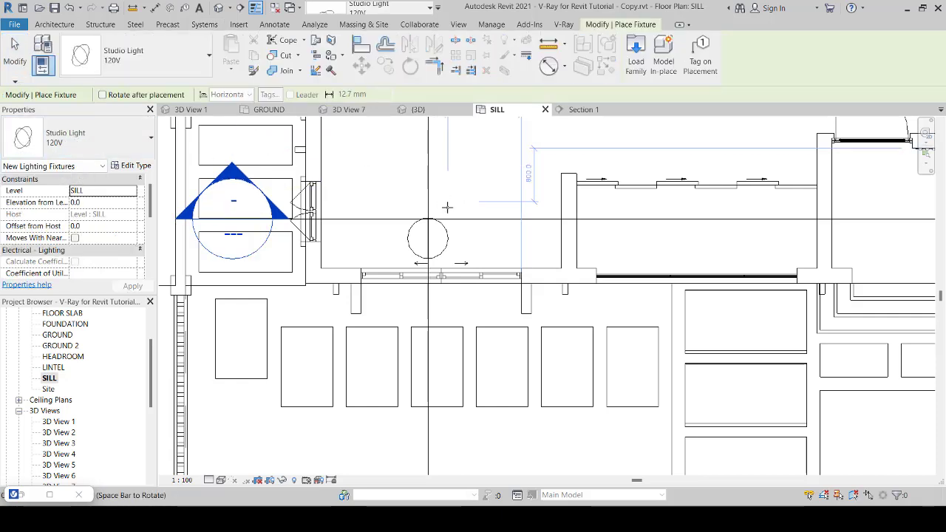
pyautogui.scroll(-2, 446, 208)
pyautogui.moveTo(456, 194); pyautogui.dragTo(459, 295, button='middle')
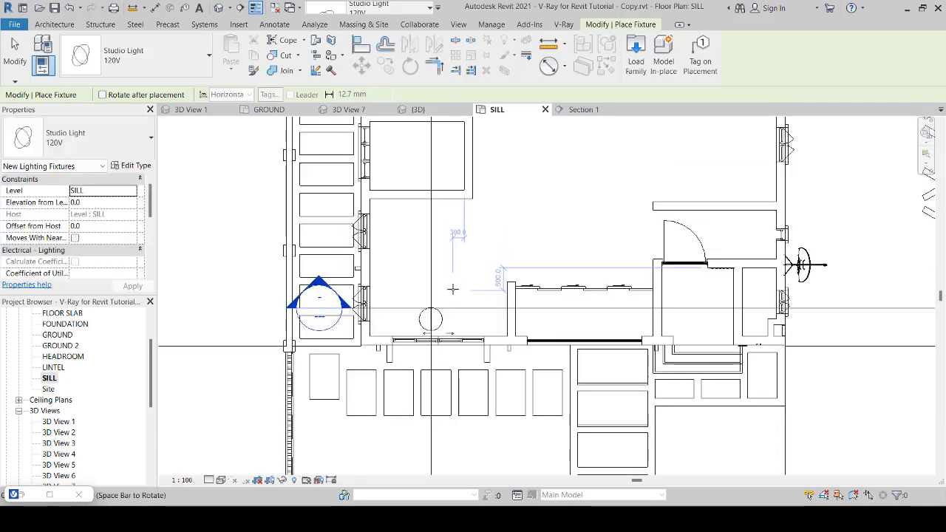
pyautogui.scroll(-3, 453, 289)
pyautogui.scroll(6, 534, 271)
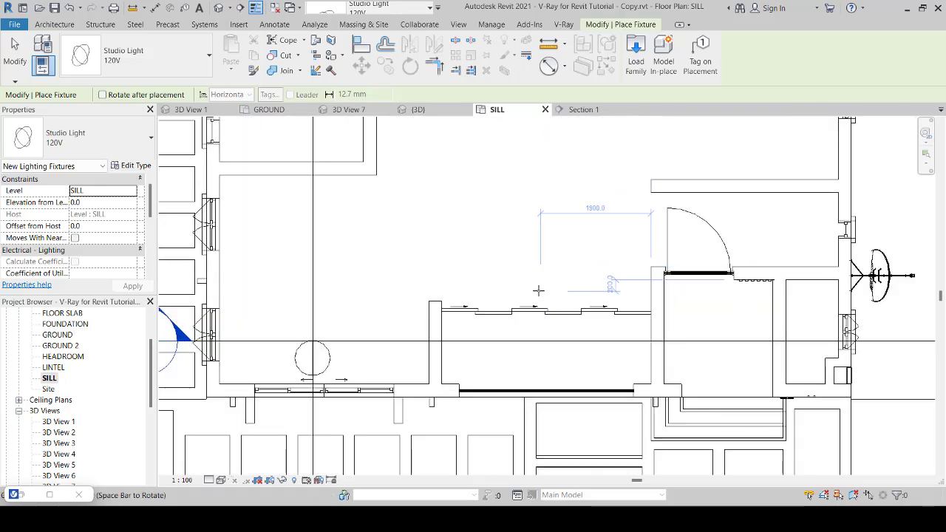
pyautogui.click(538, 291)
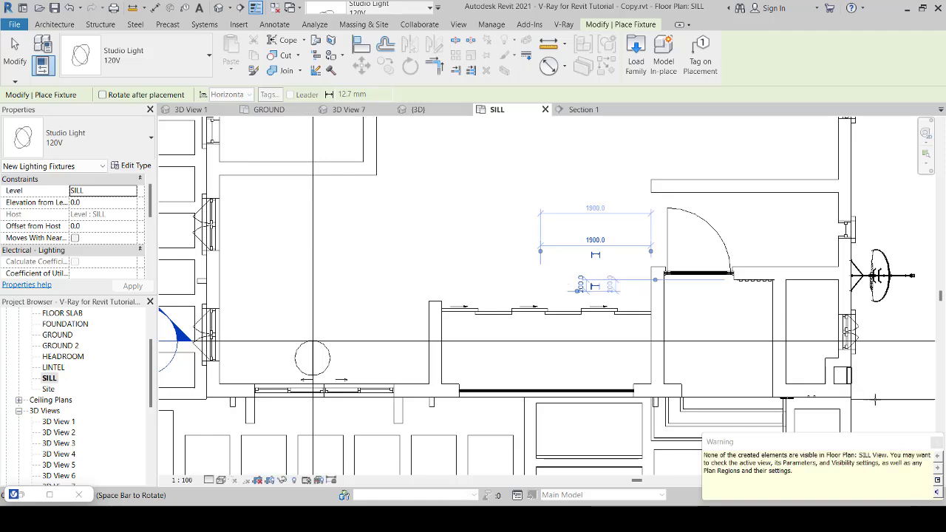
pyautogui.click(476, 224)
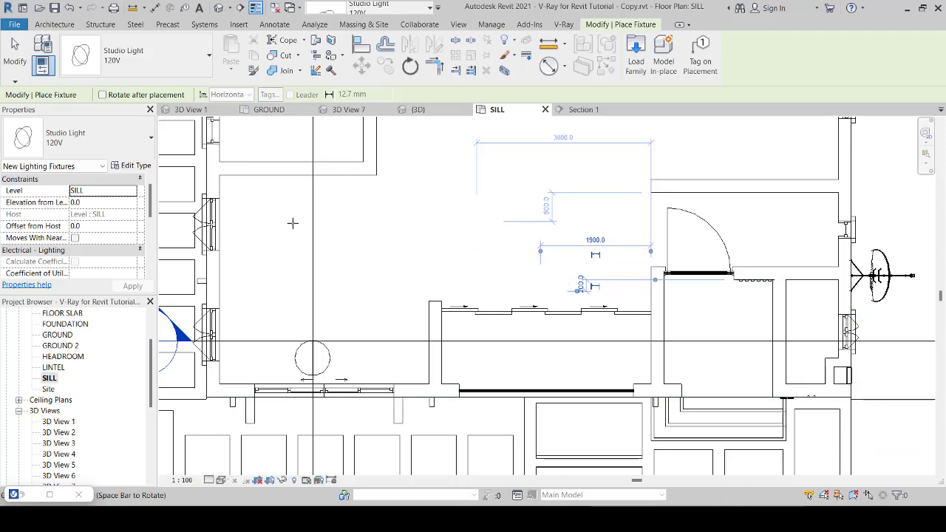
# - Set the elevation from level for new Studio Light fixtures to -1500 and end the fixture placement
pyautogui.click(105, 202)
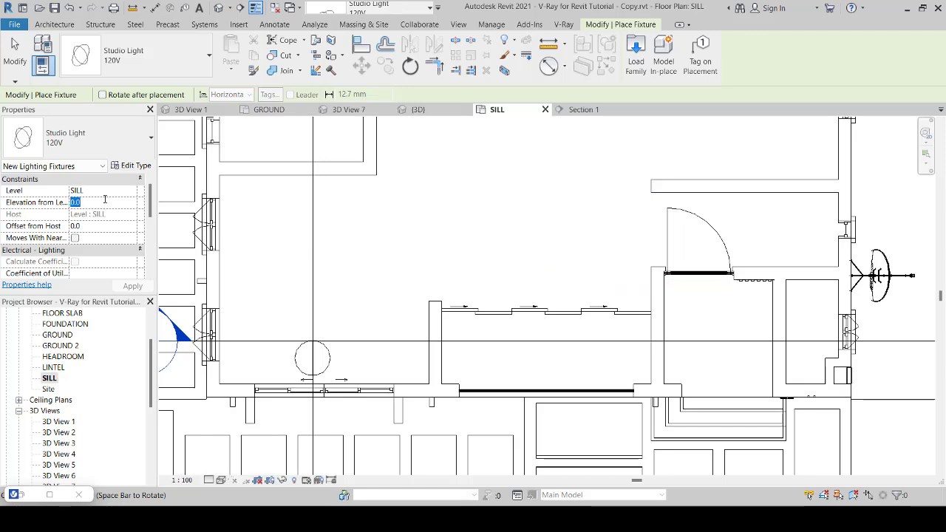
pyautogui.write('-1500')
pyautogui.press('Return')
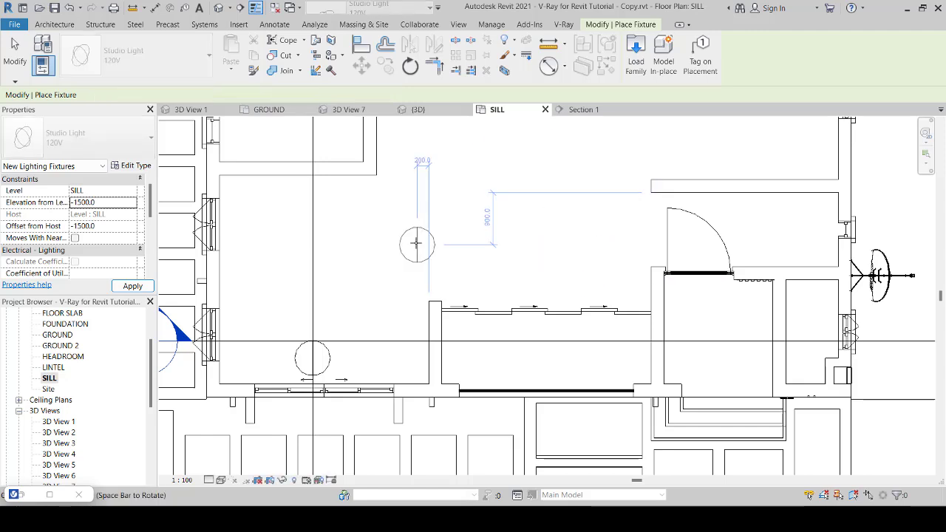
pyautogui.rightClick(423, 221)
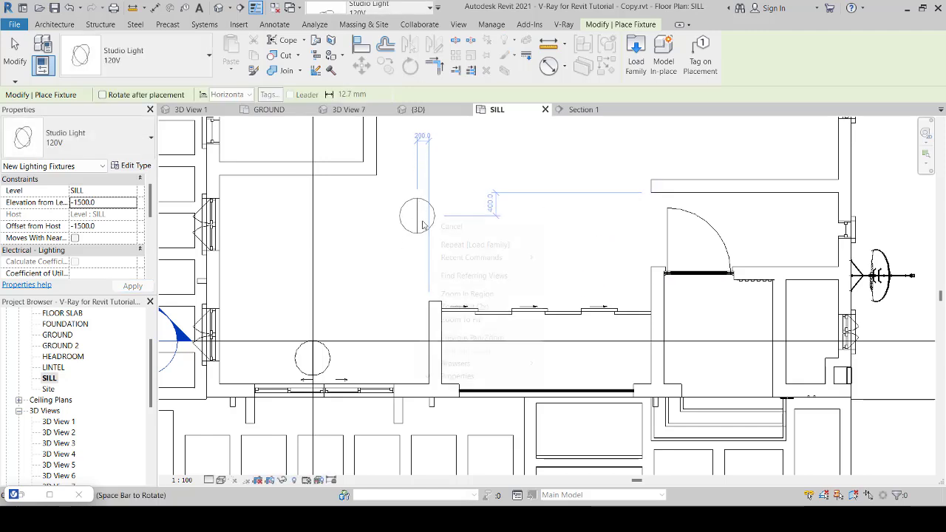
pyautogui.click(444, 227)
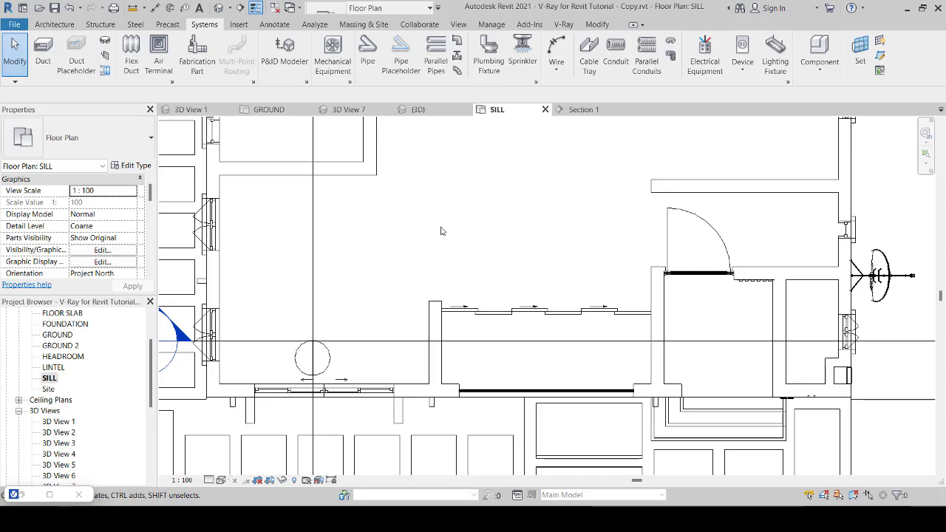
# - Move the section line across the sliding panels near the second Studio Light and show the Section 1 view
pyautogui.click(313, 249)
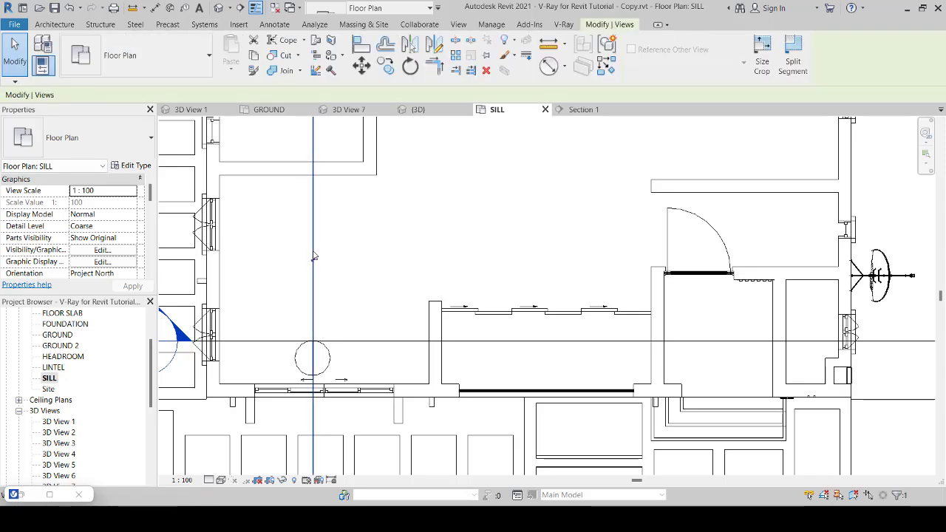
pyautogui.moveTo(313, 248); pyautogui.dragTo(573, 240)
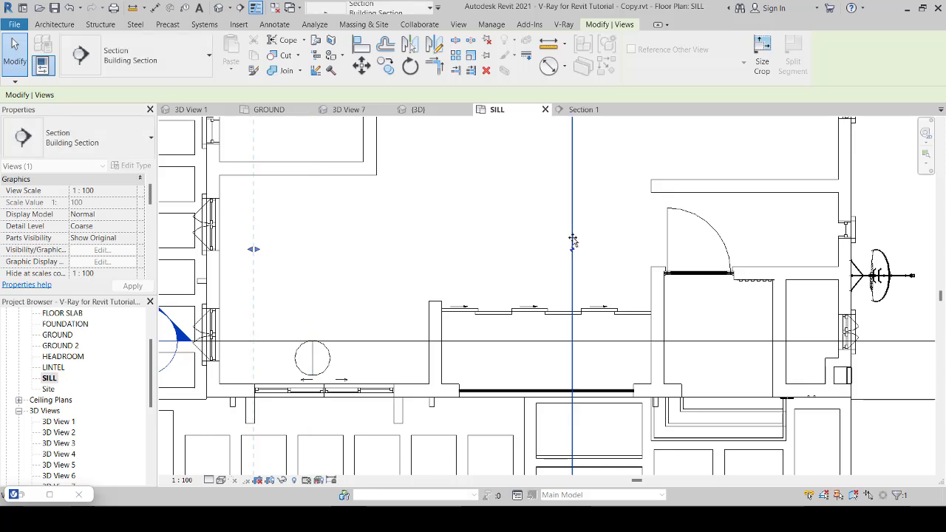
pyautogui.click(575, 109)
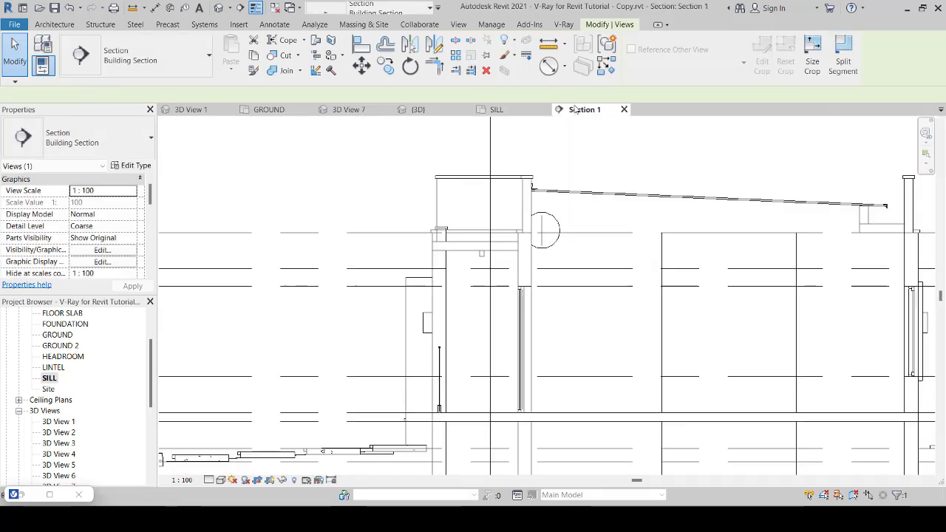
# - Set the second Studio Light's elevation from level to -1500 and deselect it
pyautogui.click(552, 244)
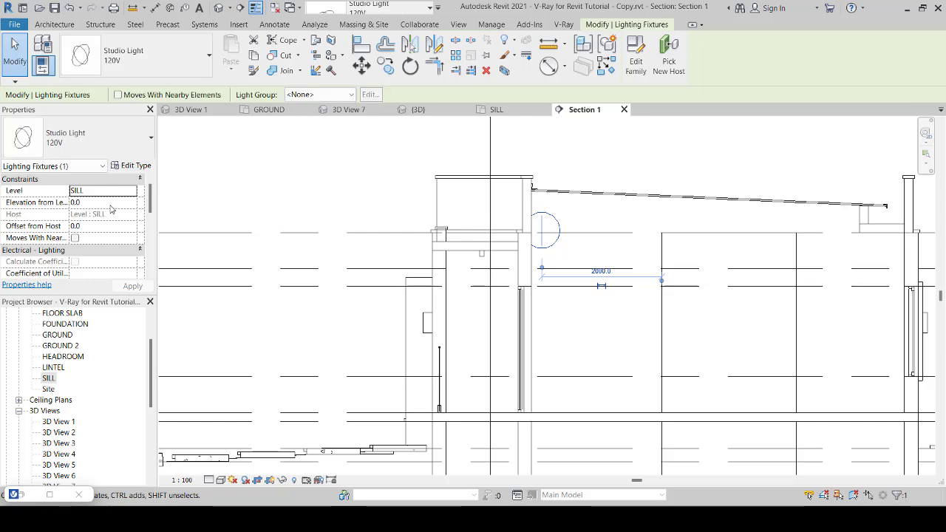
pyautogui.click(109, 205)
pyautogui.write('-1')
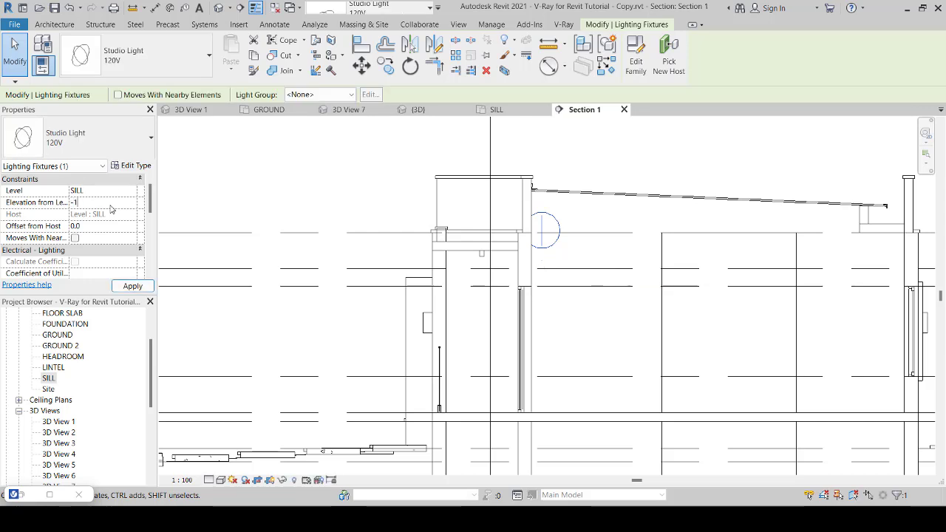
pyautogui.write('500')
pyautogui.press('Return')
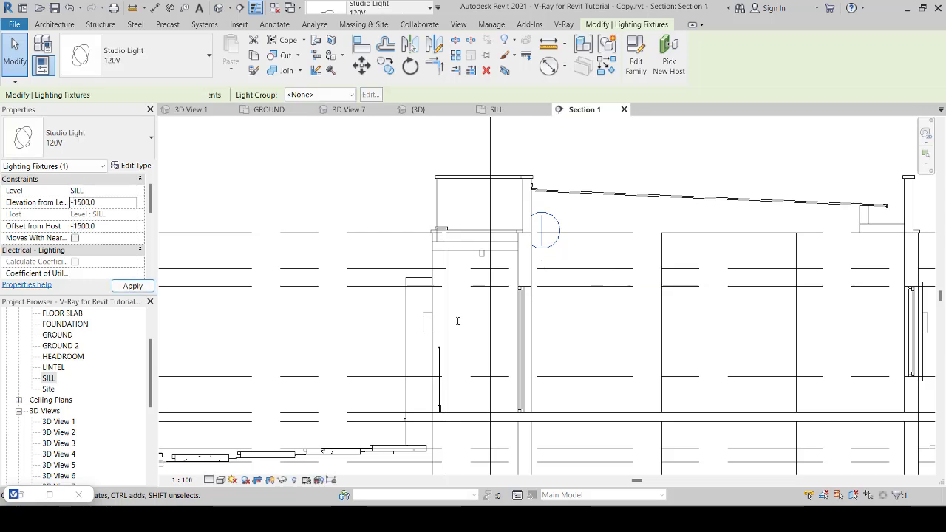
pyautogui.click(610, 314)
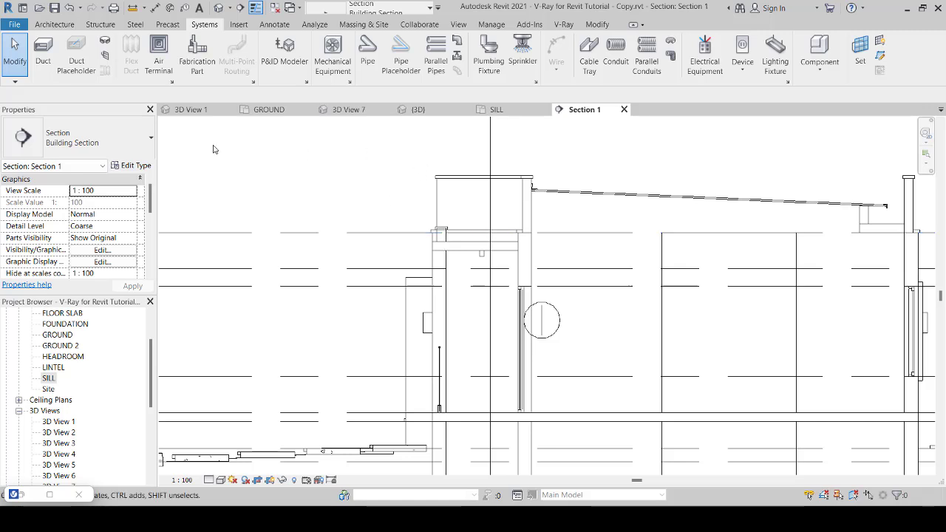
# - Return to the SILL floor plan and check the positions of both Studio Lights behind the front openings
pyautogui.click(505, 110)
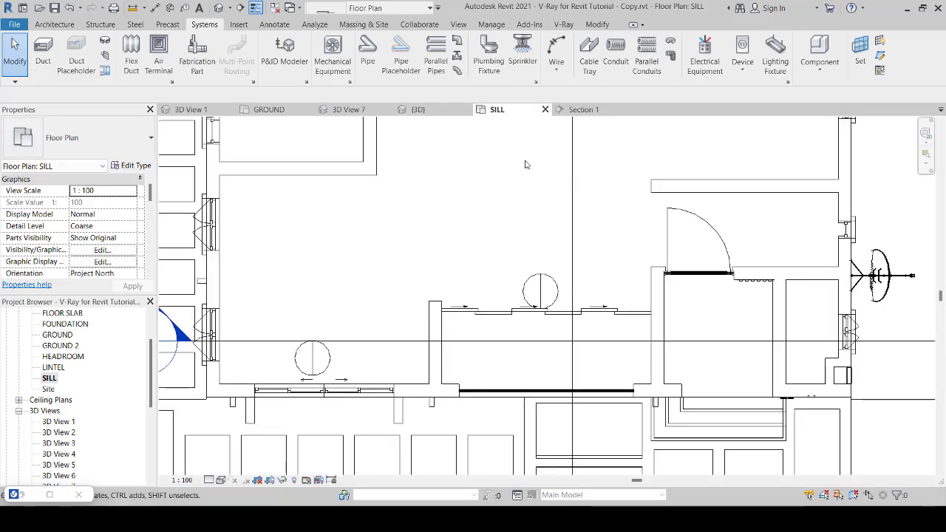
pyautogui.scroll(2, 544, 329)
pyautogui.scroll(-4, 543, 328)
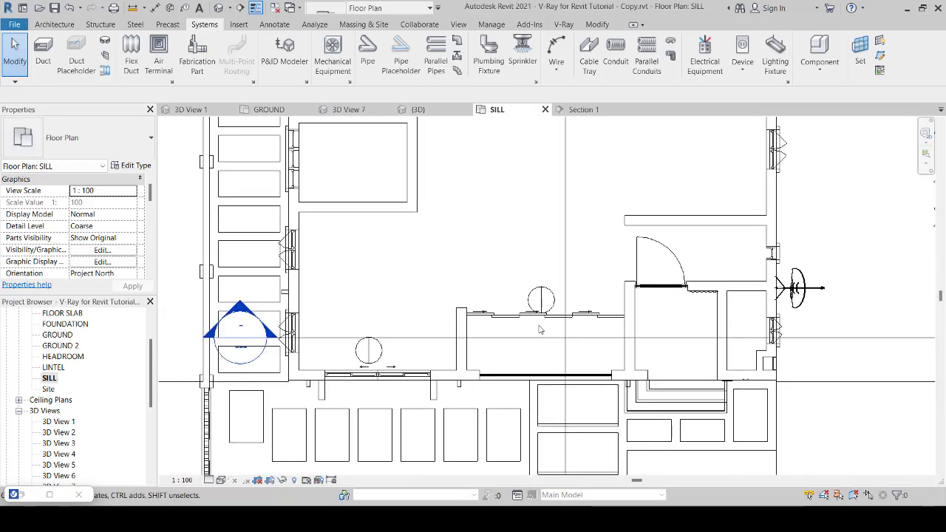